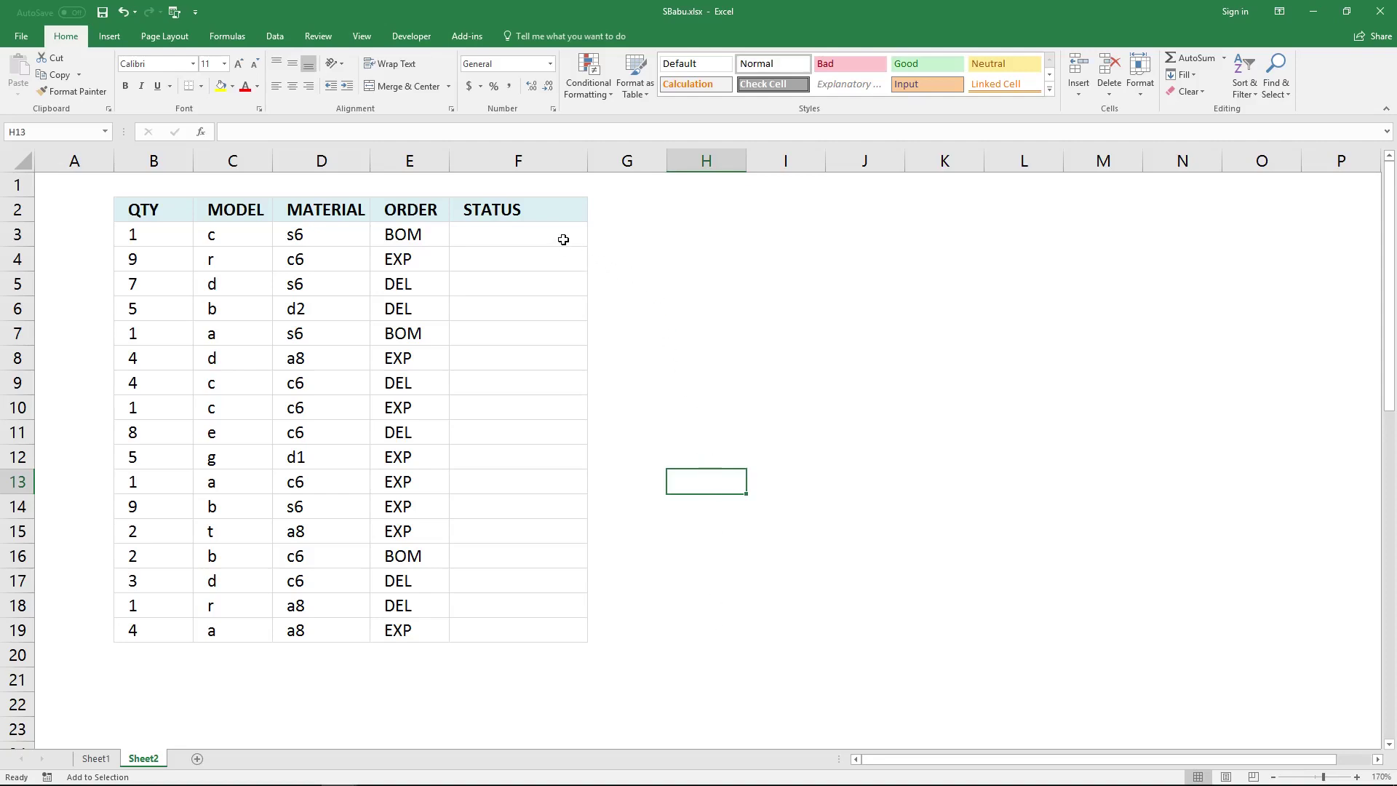
# Step: Select Sheet2's first order row and empty STATUS cell F3, plus Sheet1's COMPLETED status
pyautogui.moveTo(412, 233); pyautogui.dragTo(146, 233)
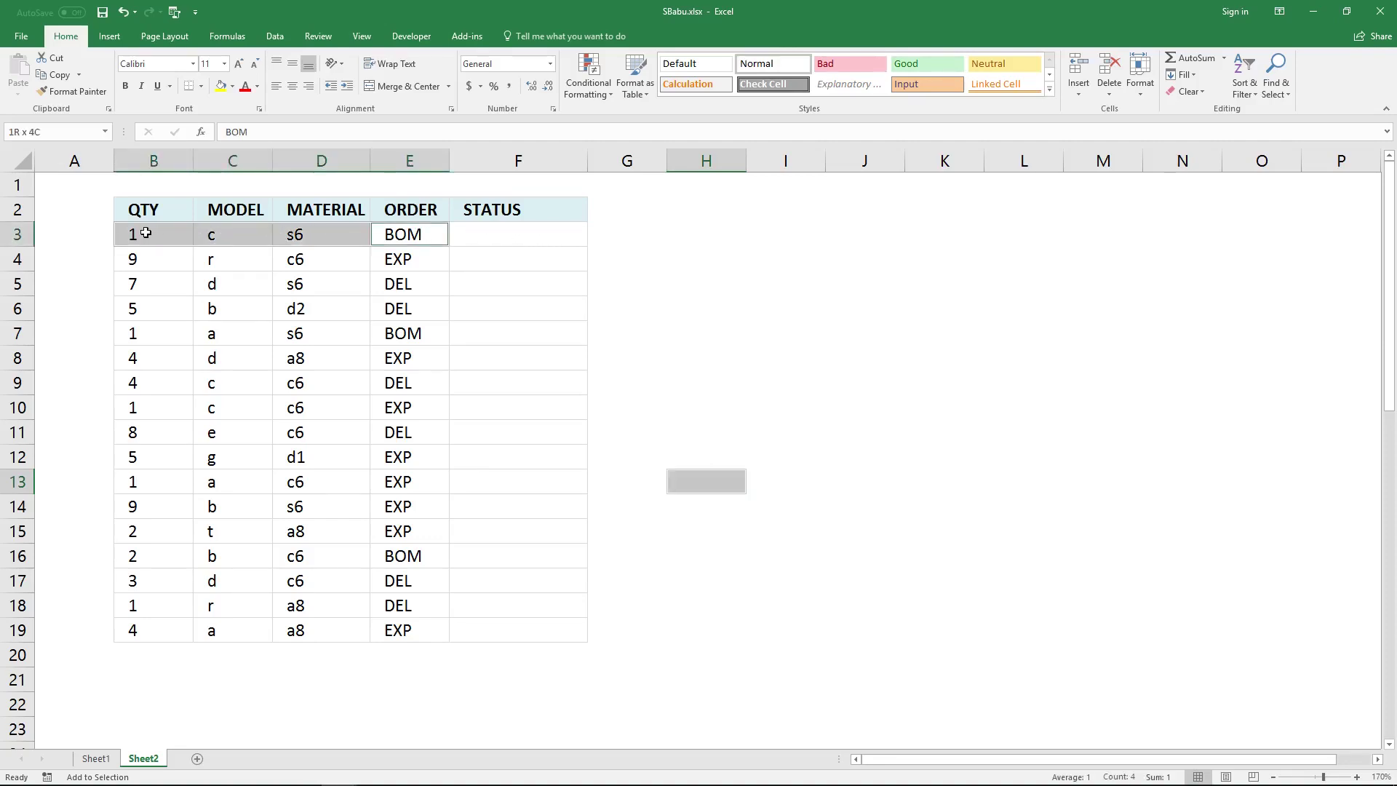
pyautogui.click(488, 238)
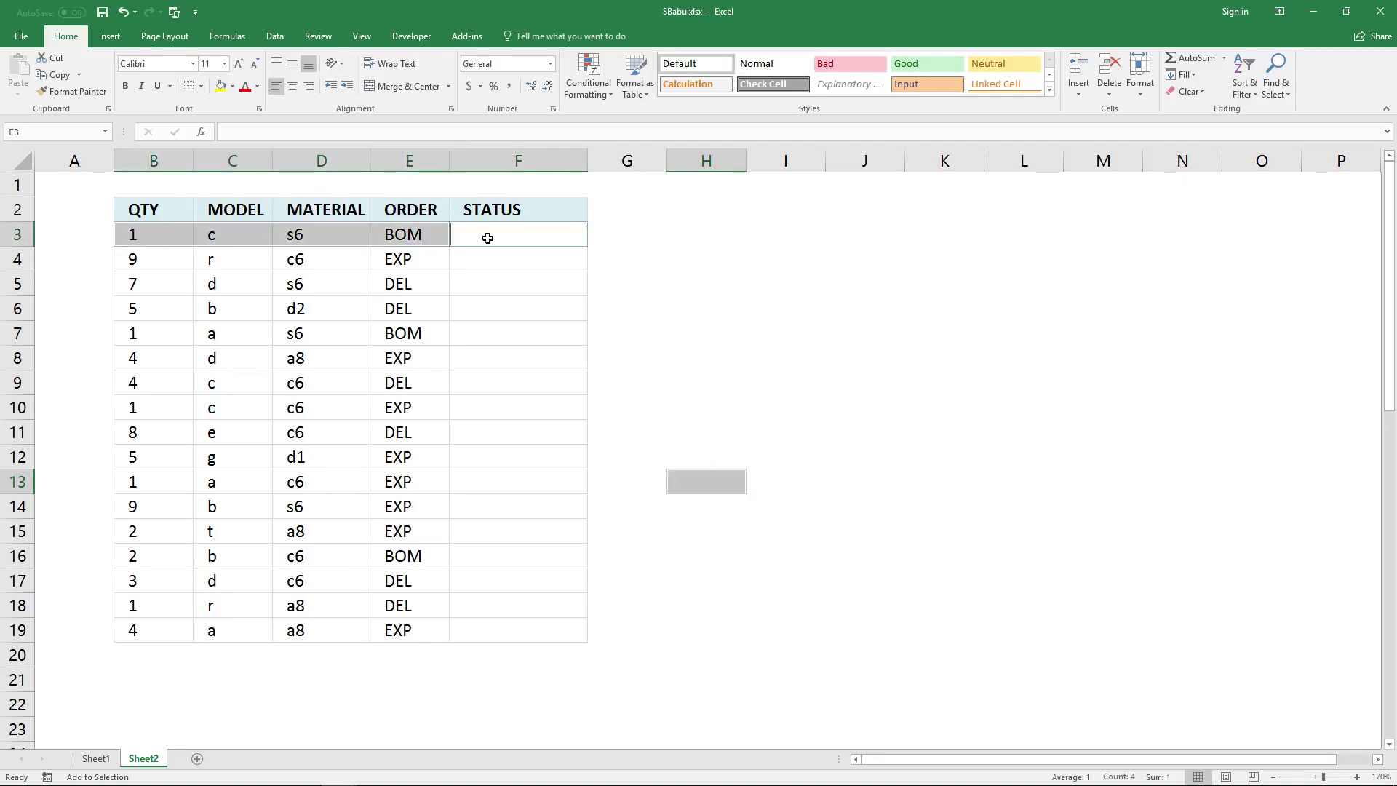
pyautogui.click(113, 764)
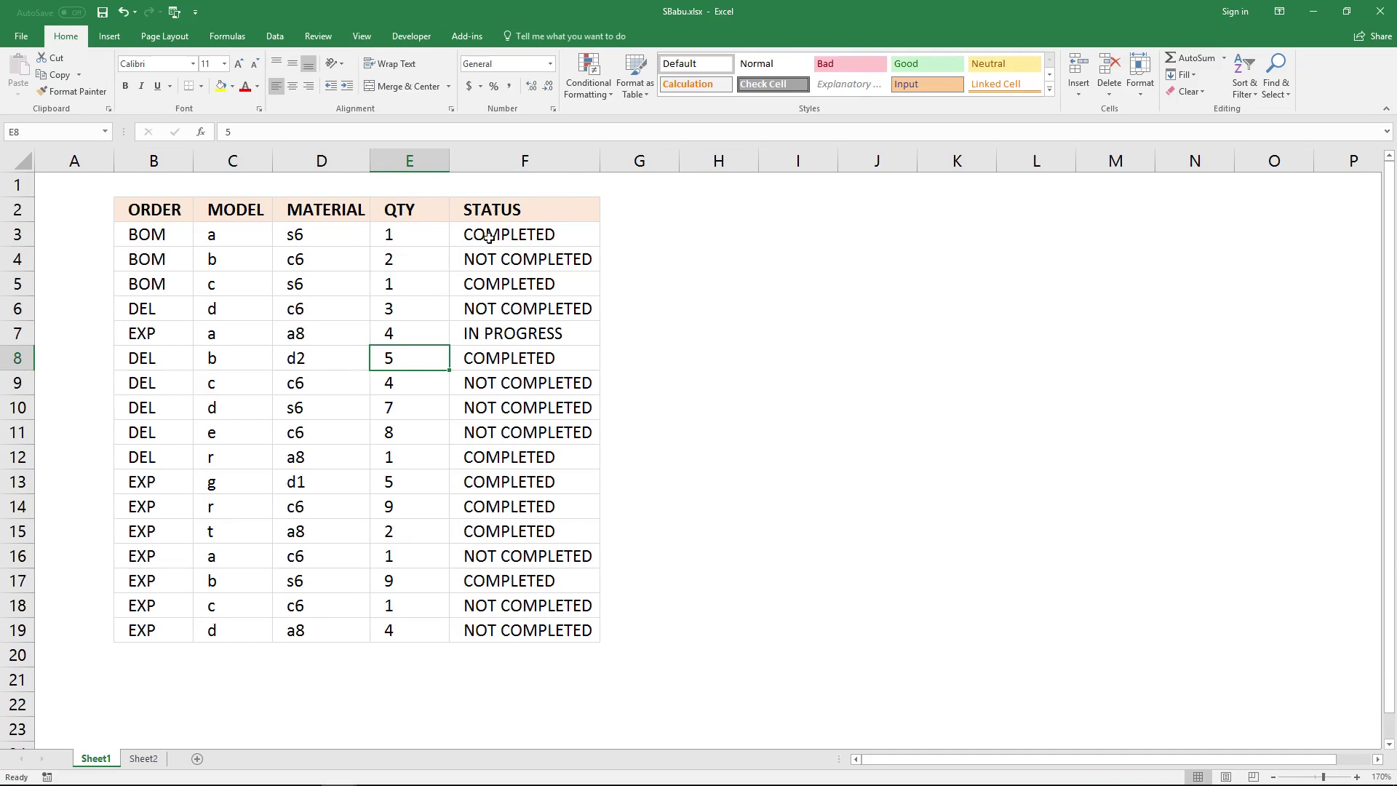
pyautogui.click(542, 237)
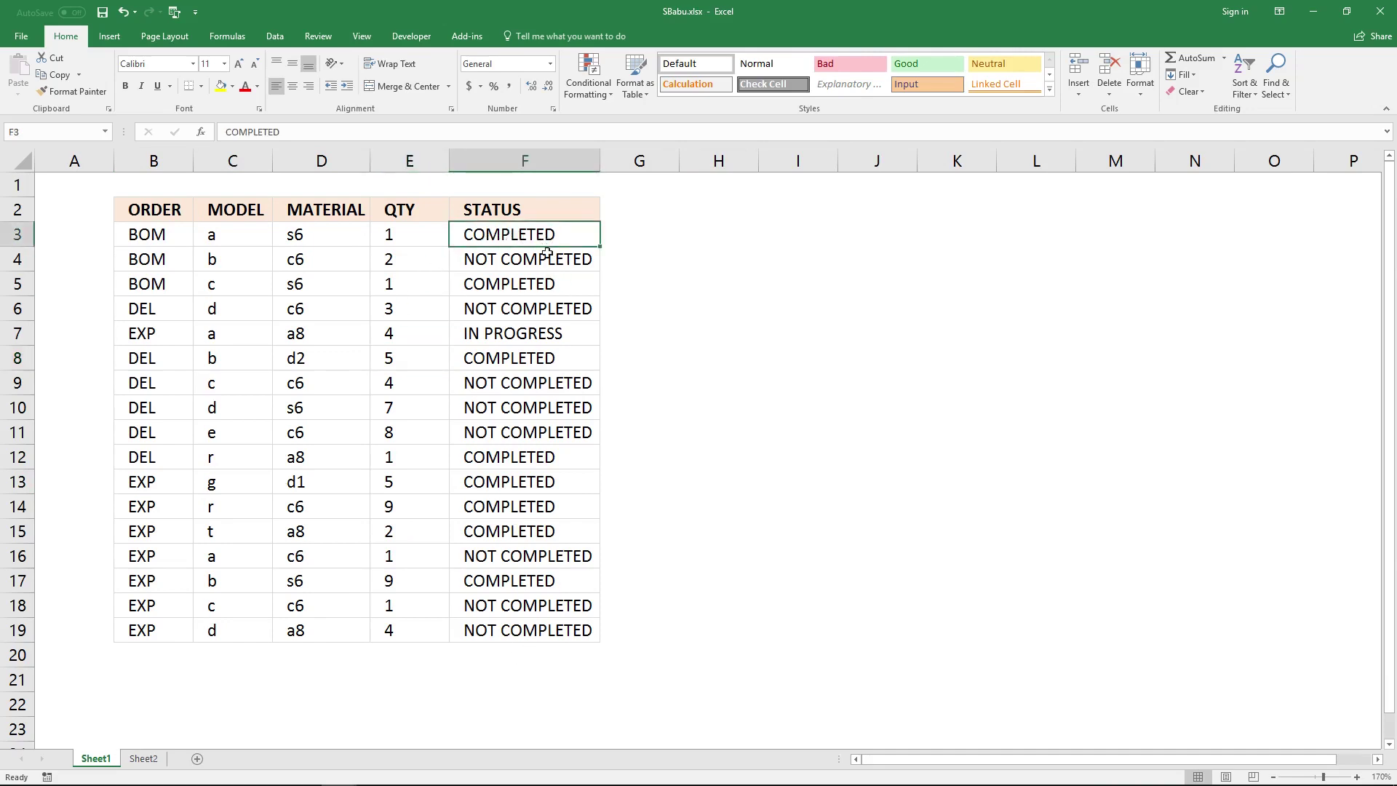
pyautogui.click(154, 761)
pyautogui.hotkey('shift', 'F8')
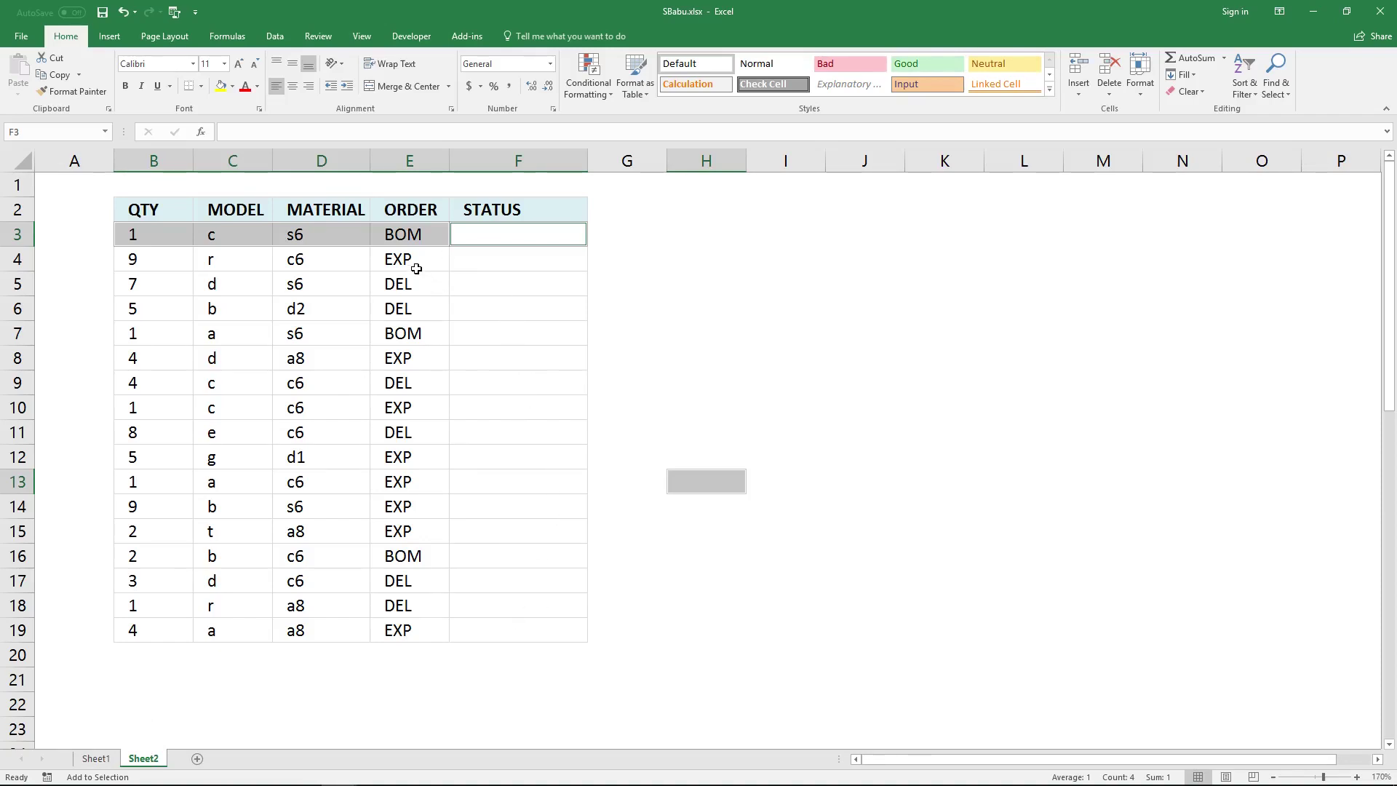
# Step: Open a new window of the workbook and tile this workbook's windows vertically
pyautogui.click(359, 40)
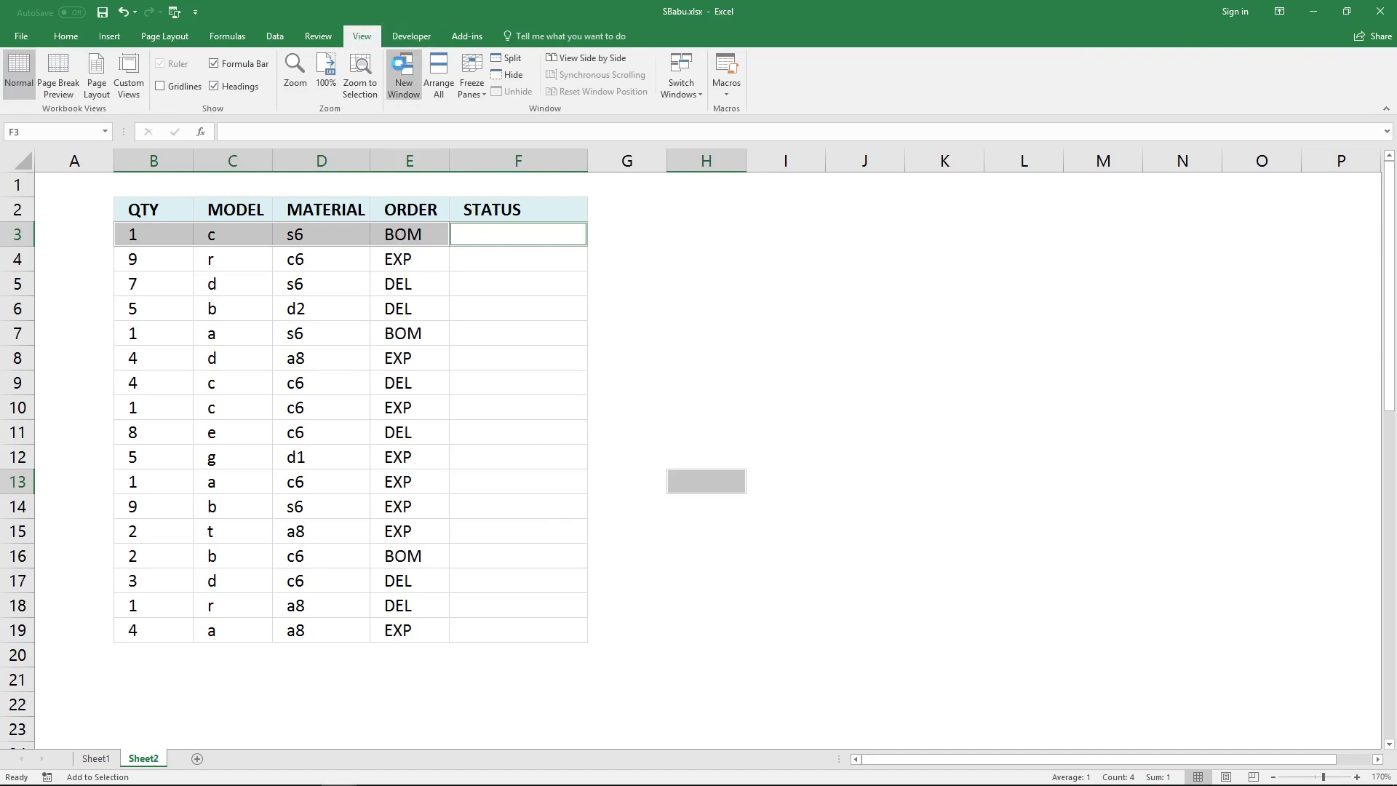
pyautogui.click(398, 64)
pyautogui.click(372, 41)
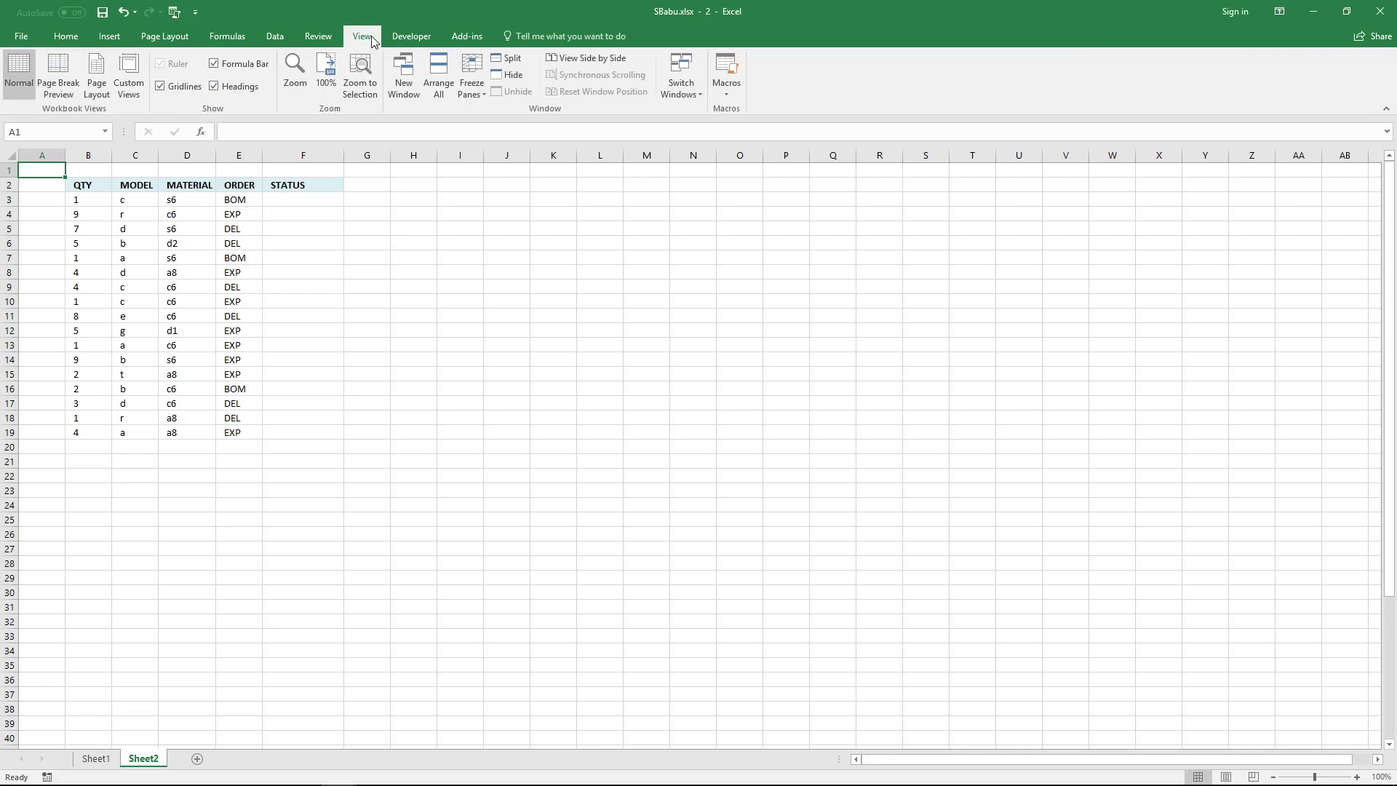
pyautogui.click(439, 76)
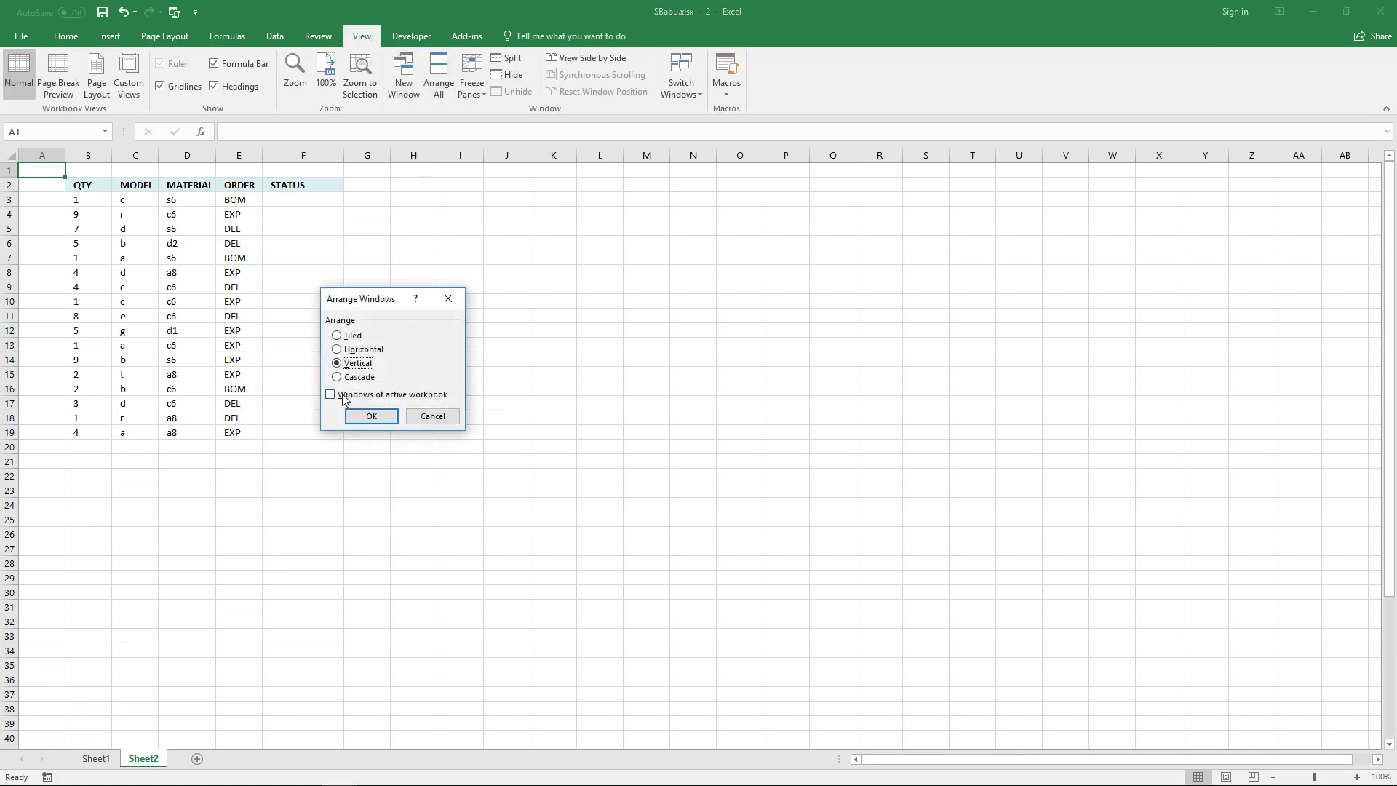
pyautogui.click(331, 396)
pyautogui.click(370, 416)
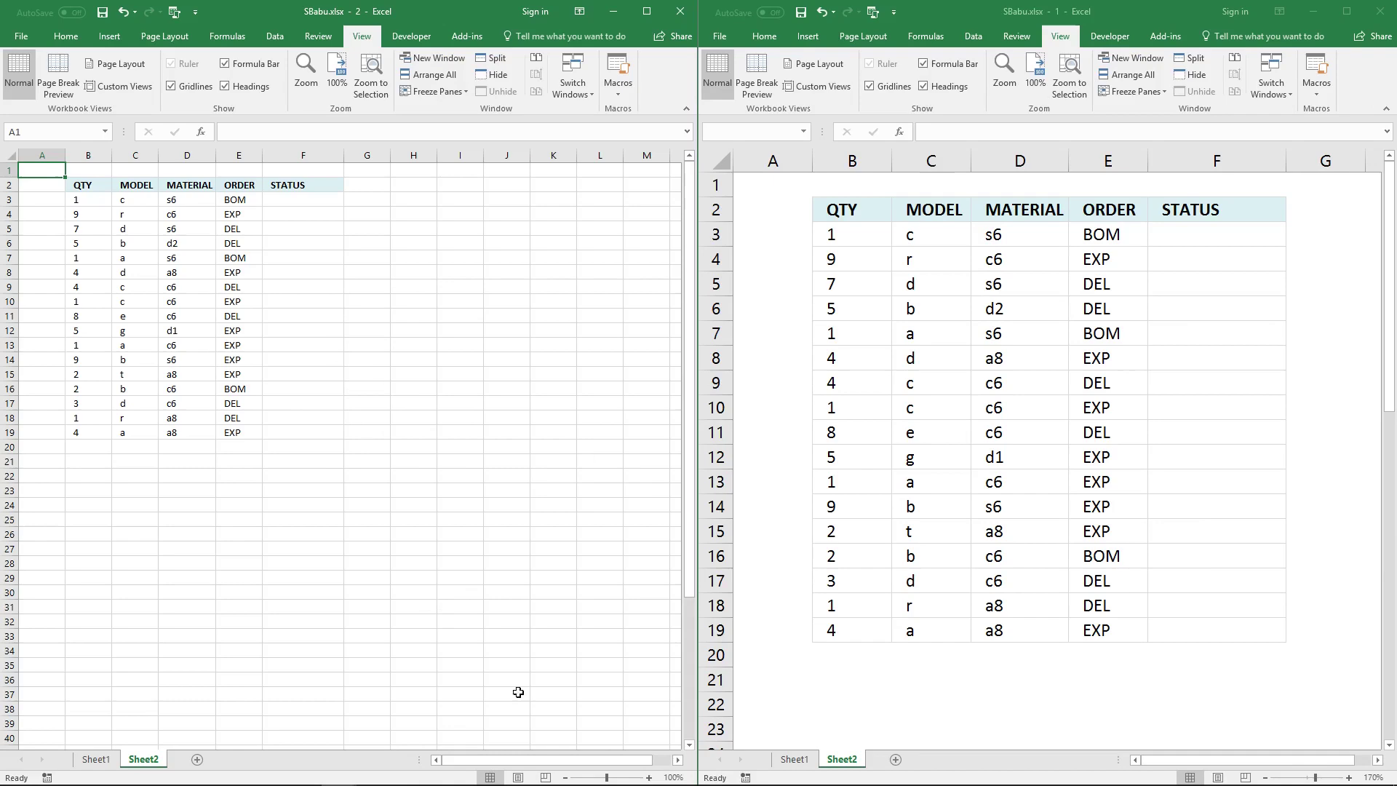
# Step: Zoom in on the left window's sheet several times
pyautogui.click(650, 778)
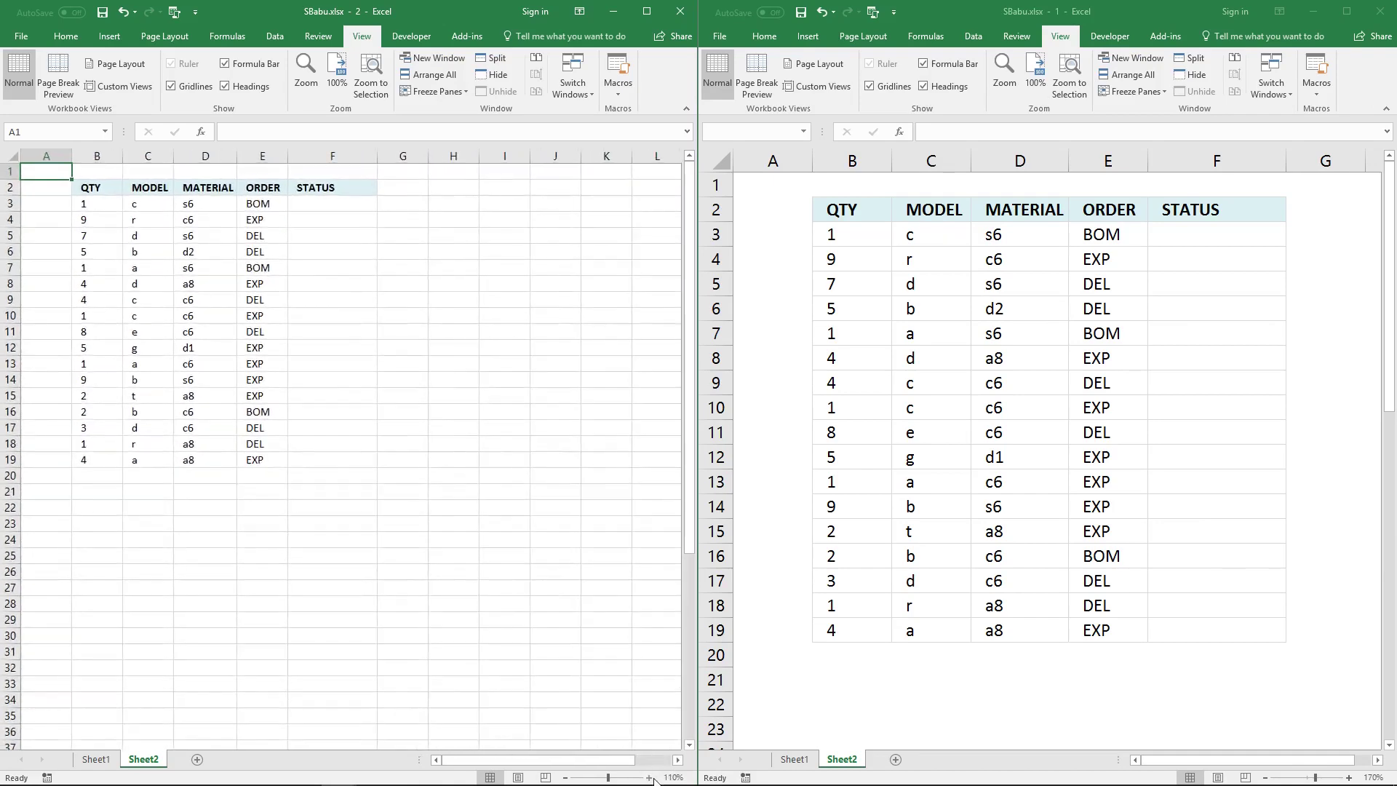
pyautogui.click(650, 778)
pyautogui.click(650, 778)
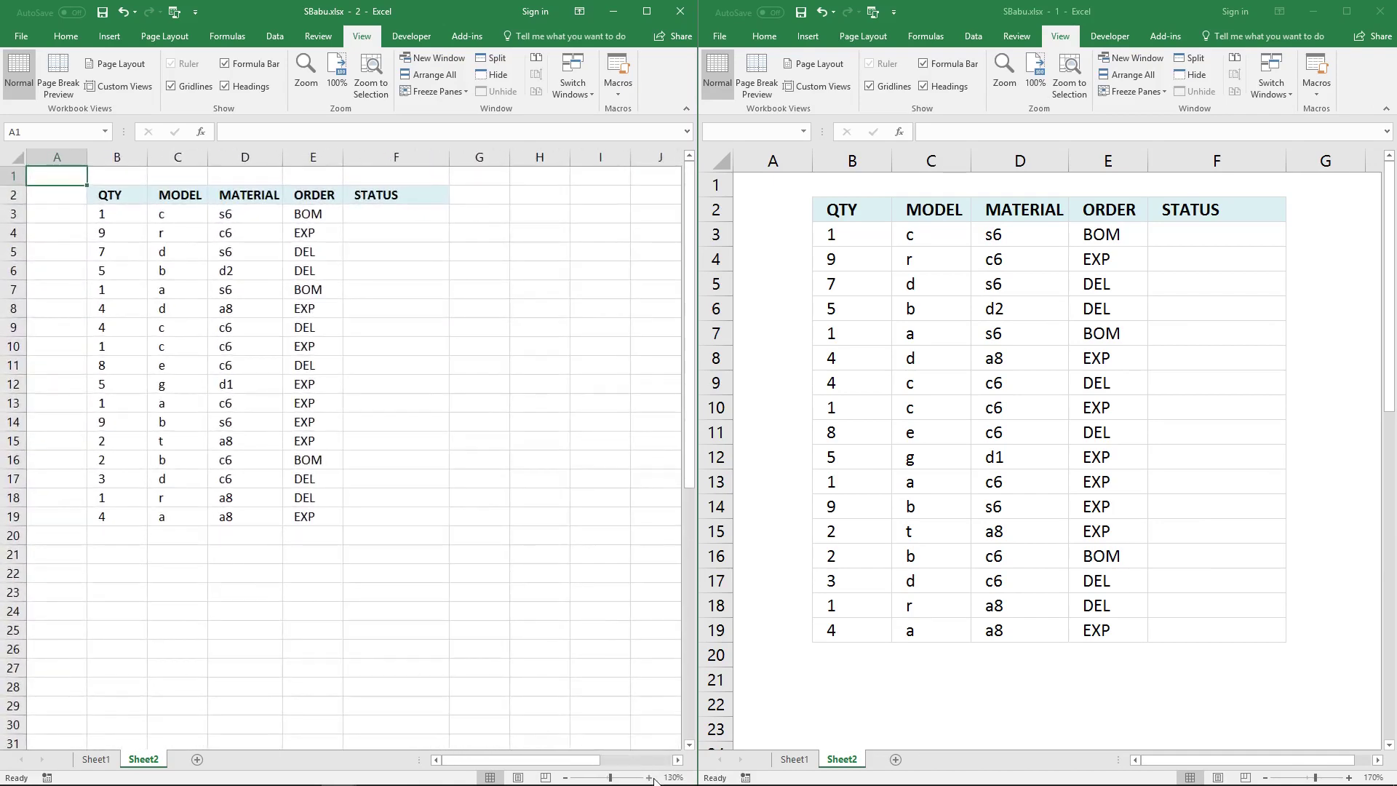
pyautogui.click(650, 778)
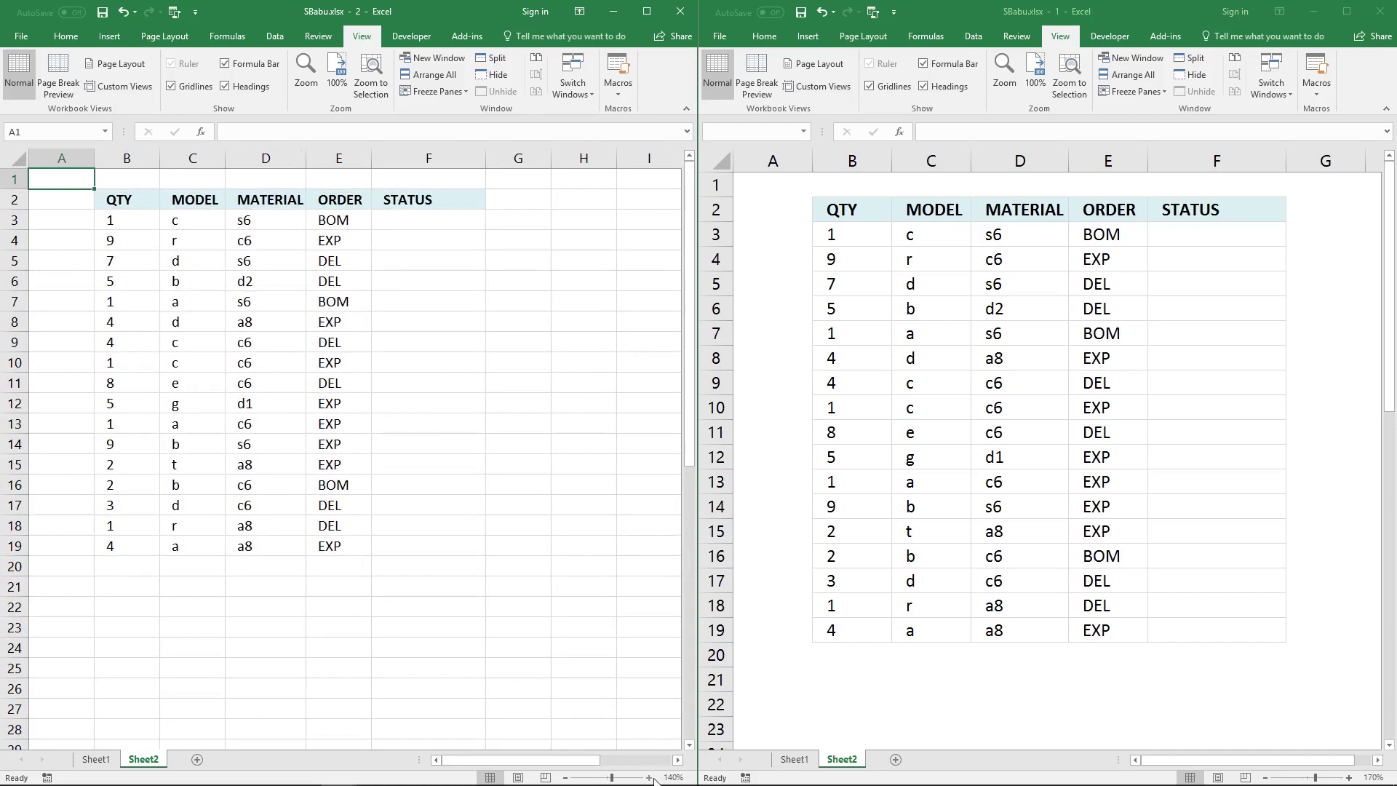
pyautogui.click(650, 778)
pyautogui.click(650, 778)
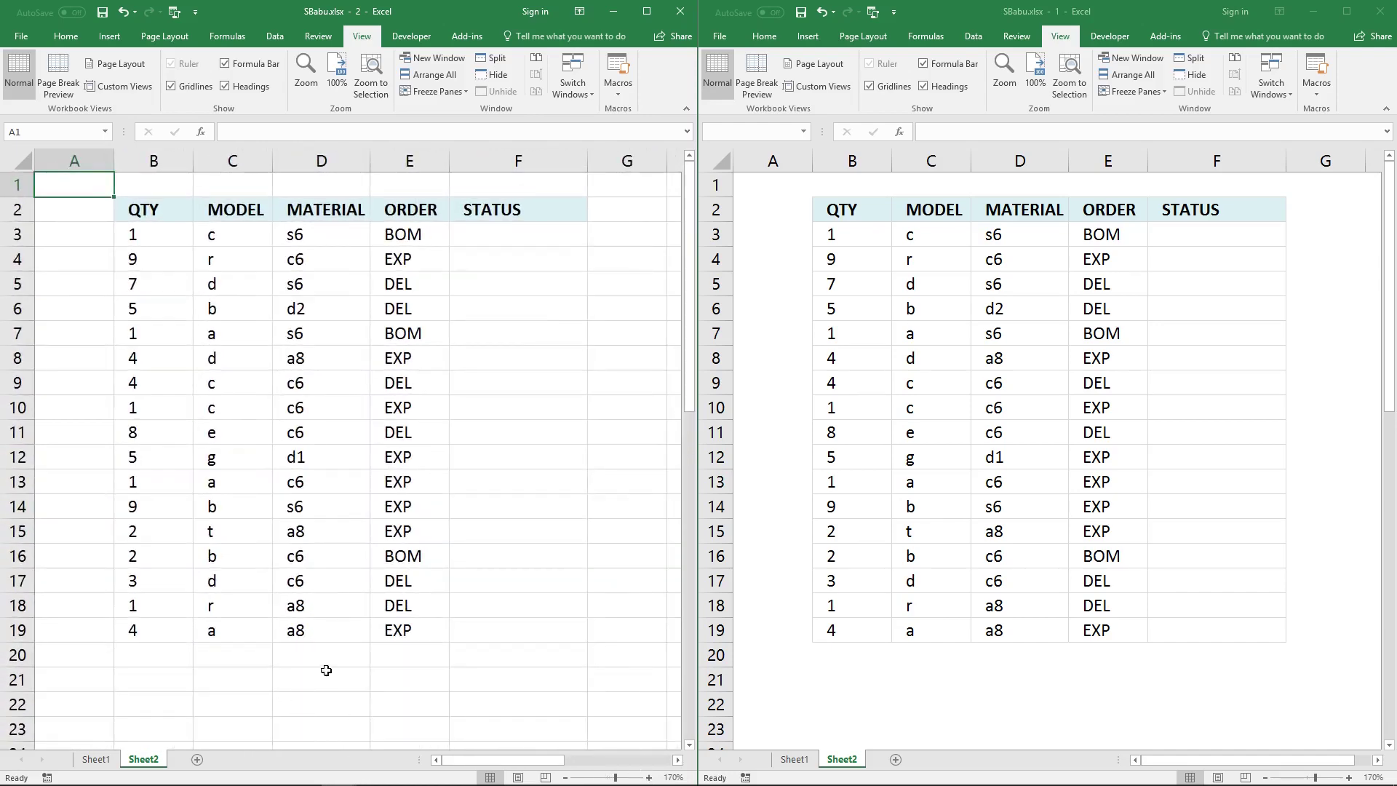
# Step: Show Sheet1 in the left window and zoom it to 170% to match the right window
pyautogui.click(95, 762)
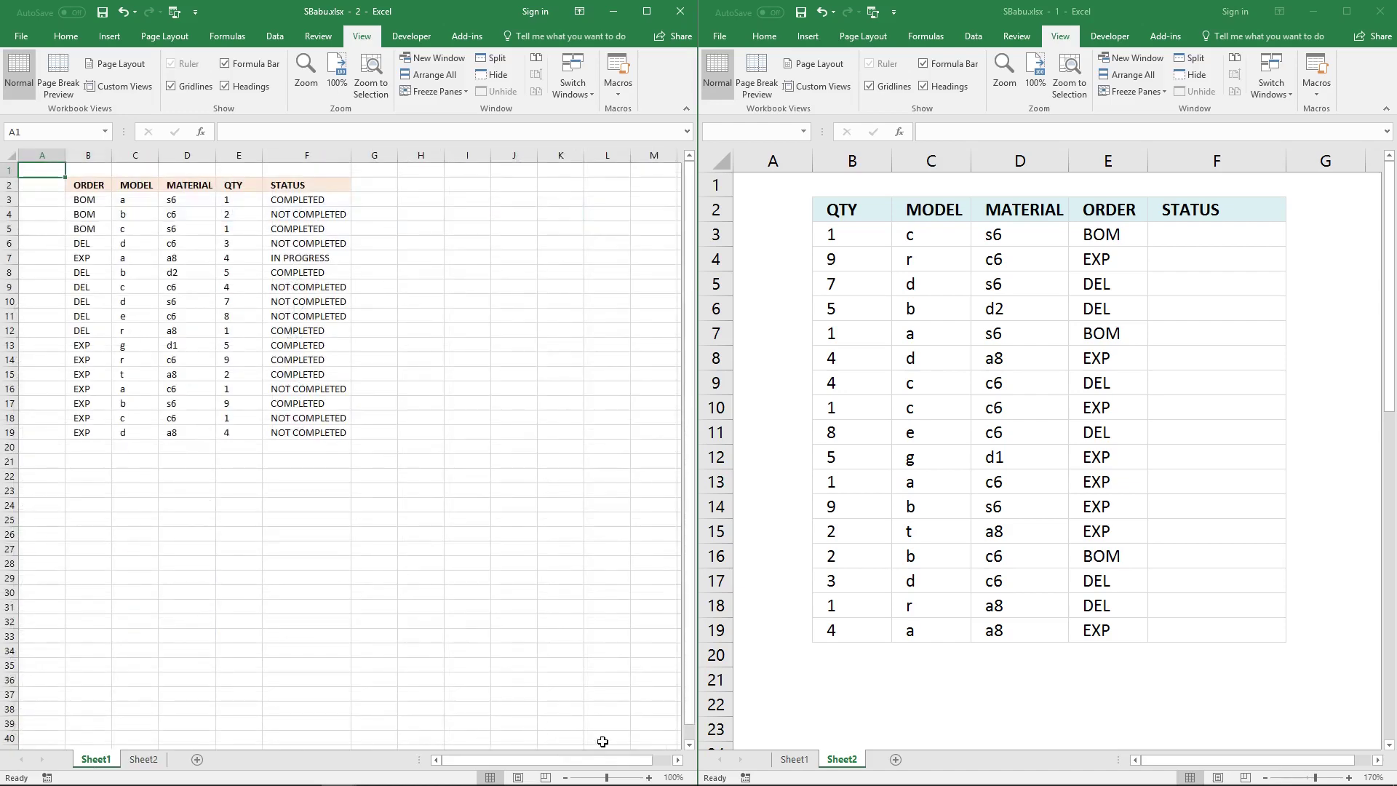
pyautogui.click(648, 778)
pyautogui.click(649, 778)
pyautogui.click(648, 778)
pyautogui.click(648, 778)
pyautogui.click(649, 778)
pyautogui.click(648, 778)
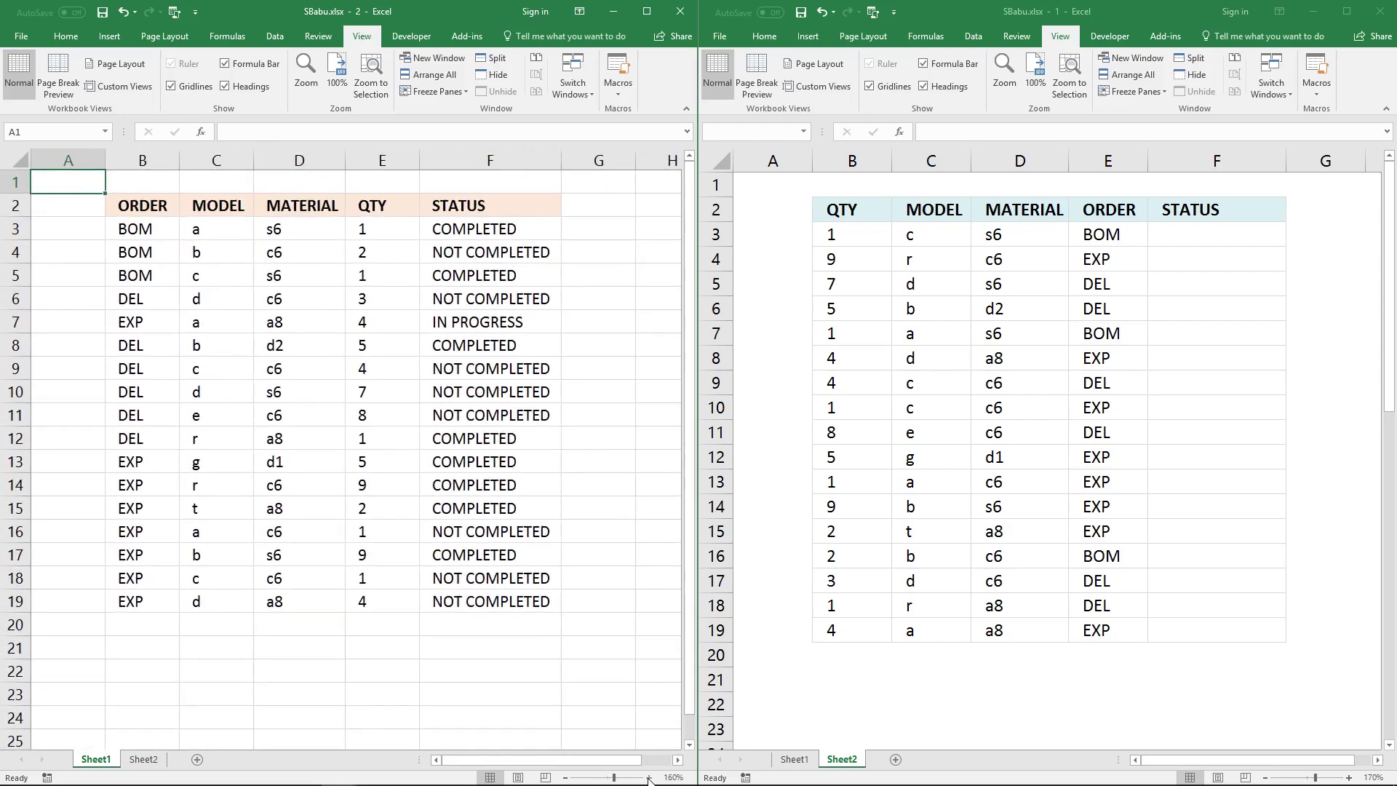
pyautogui.click(648, 778)
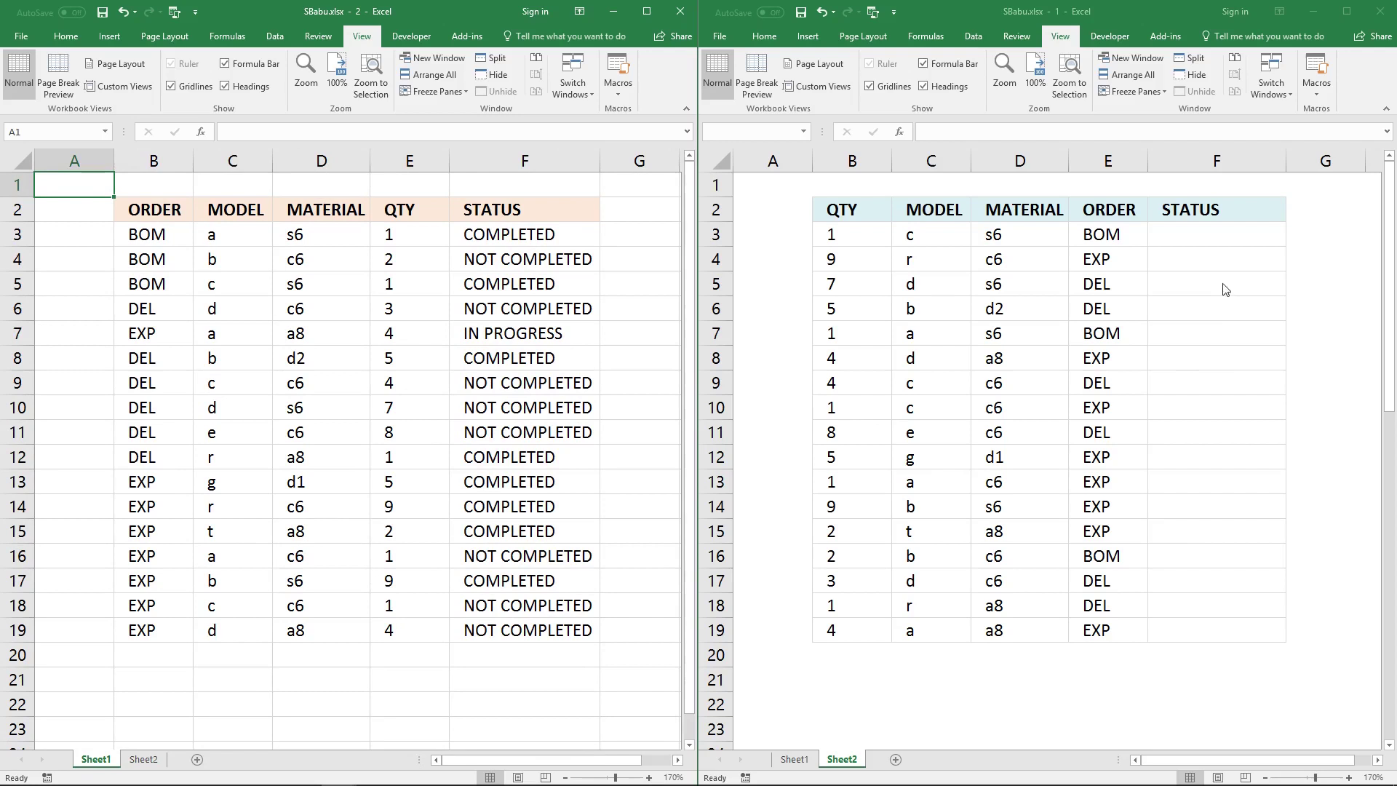
# Step: Select cell F3 on Sheet2, then cell A3 on Sheet1
pyautogui.click(1230, 244)
pyautogui.click(1234, 234)
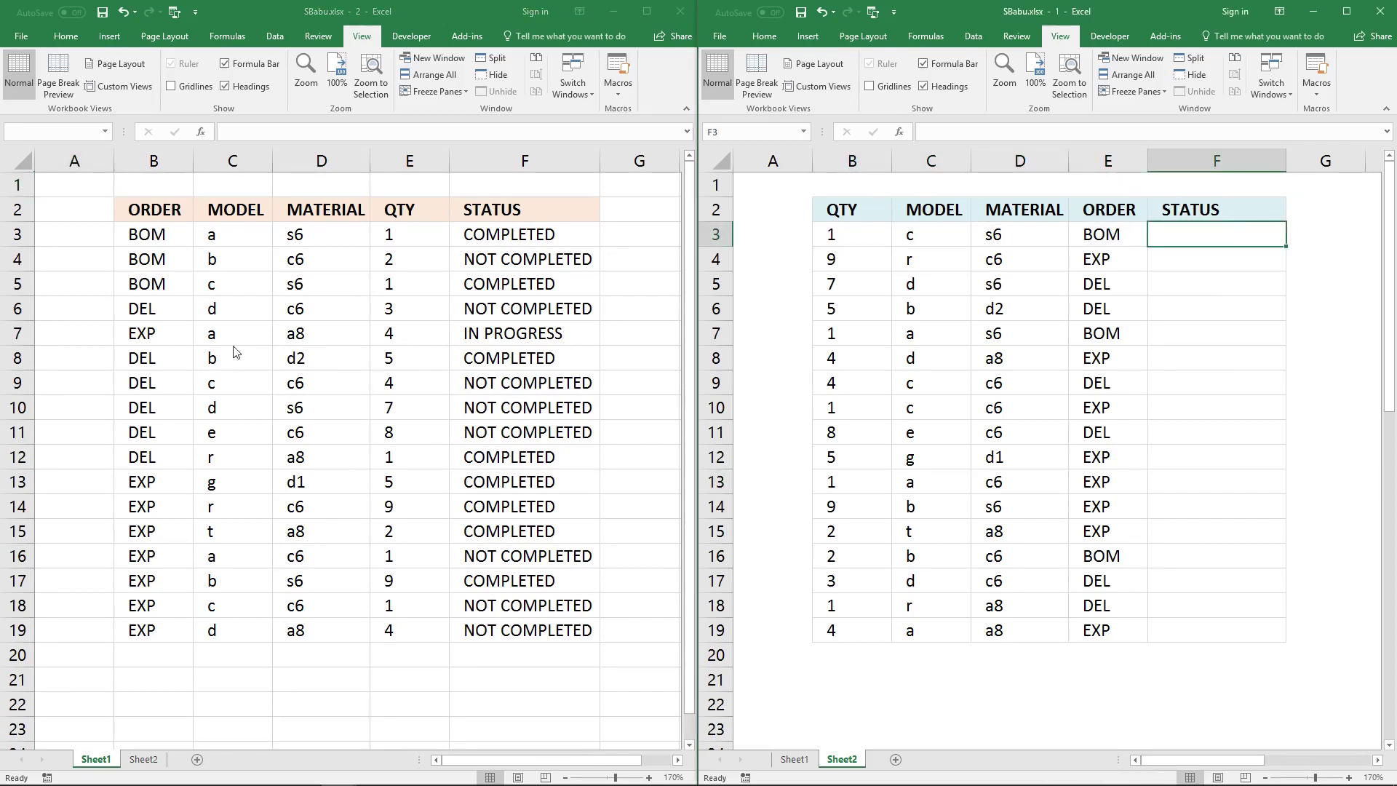
pyautogui.click(108, 242)
pyautogui.click(86, 236)
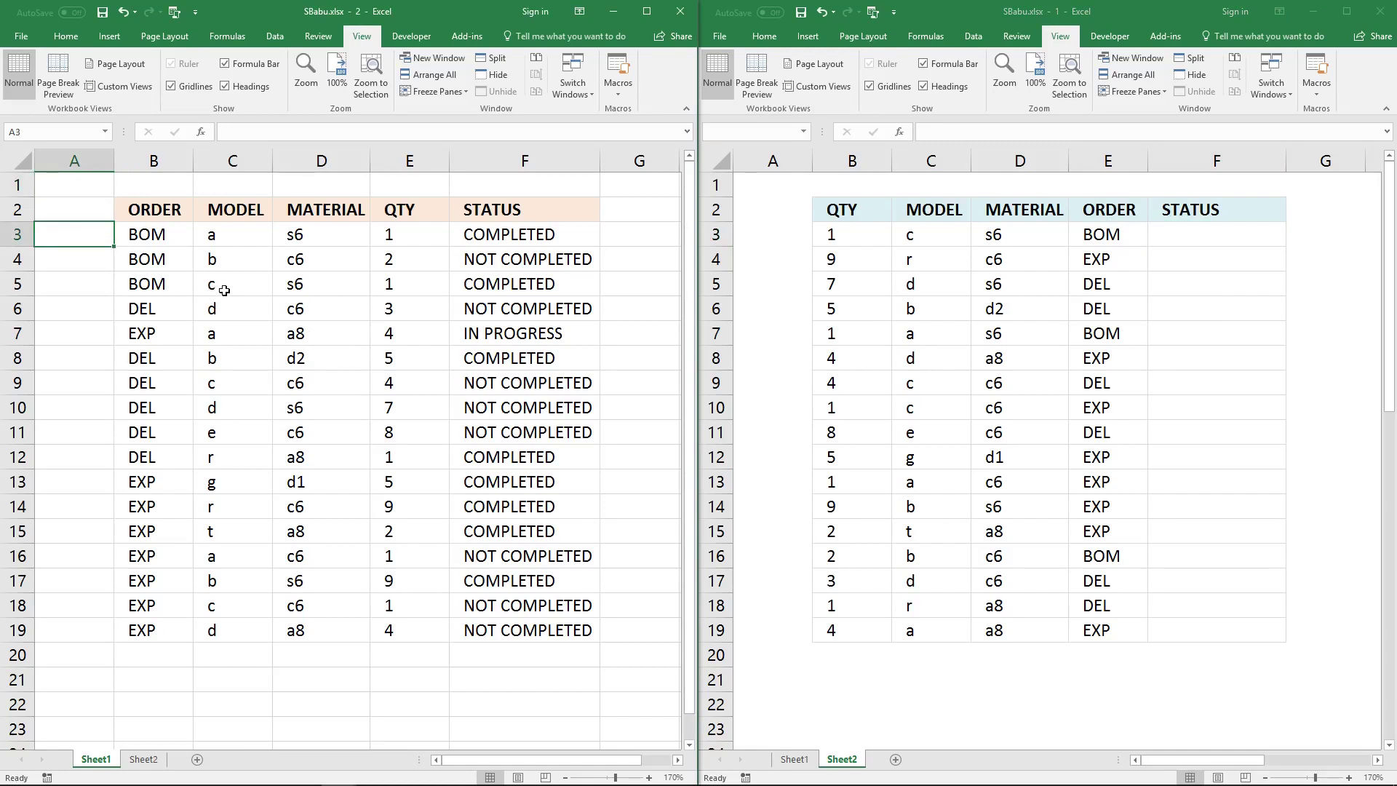
# Step: In Sheet1 A3, start =COUNTIFS(Sheet2!B3,$E$3:$E$19 as the QTY criteria pair
pyautogui.write('=COUNTIFS')
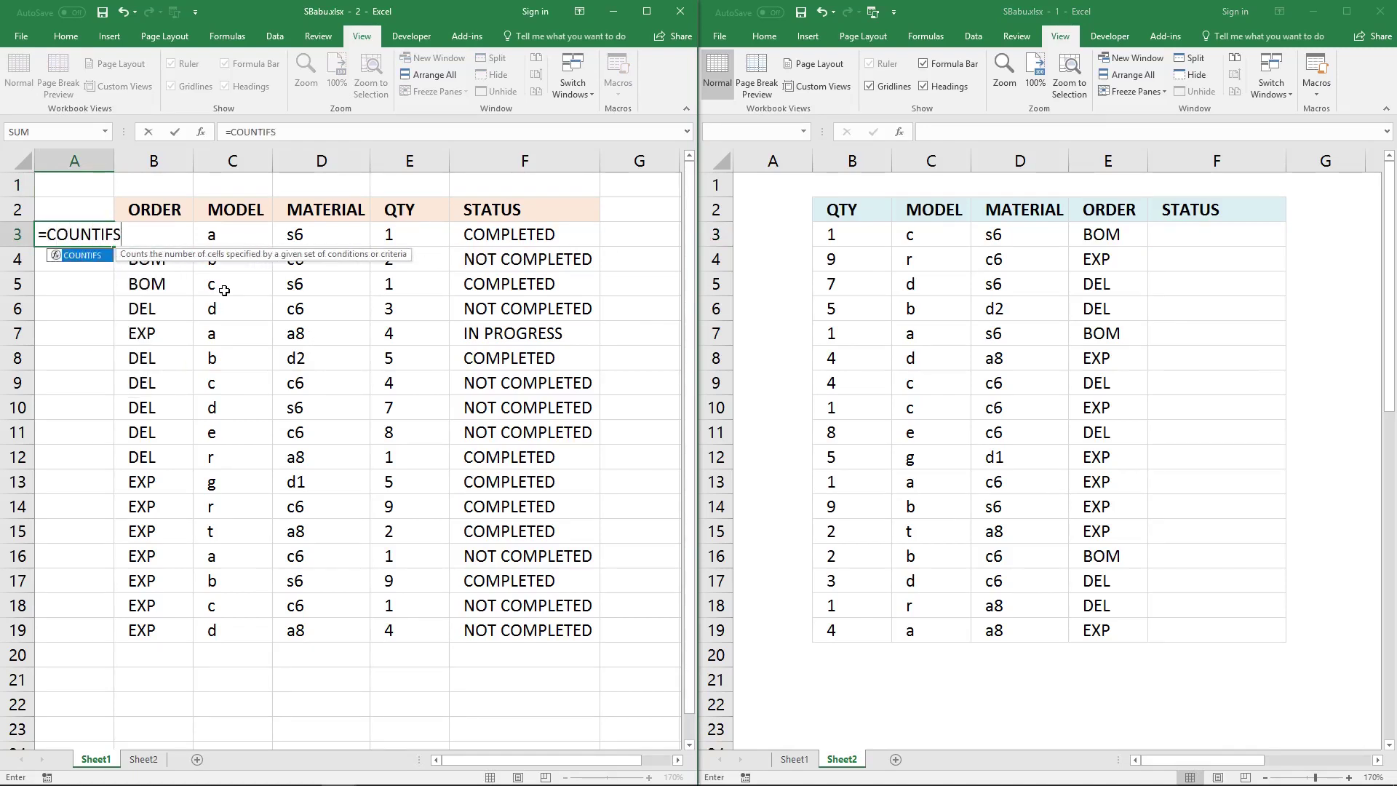
pyautogui.write('(')
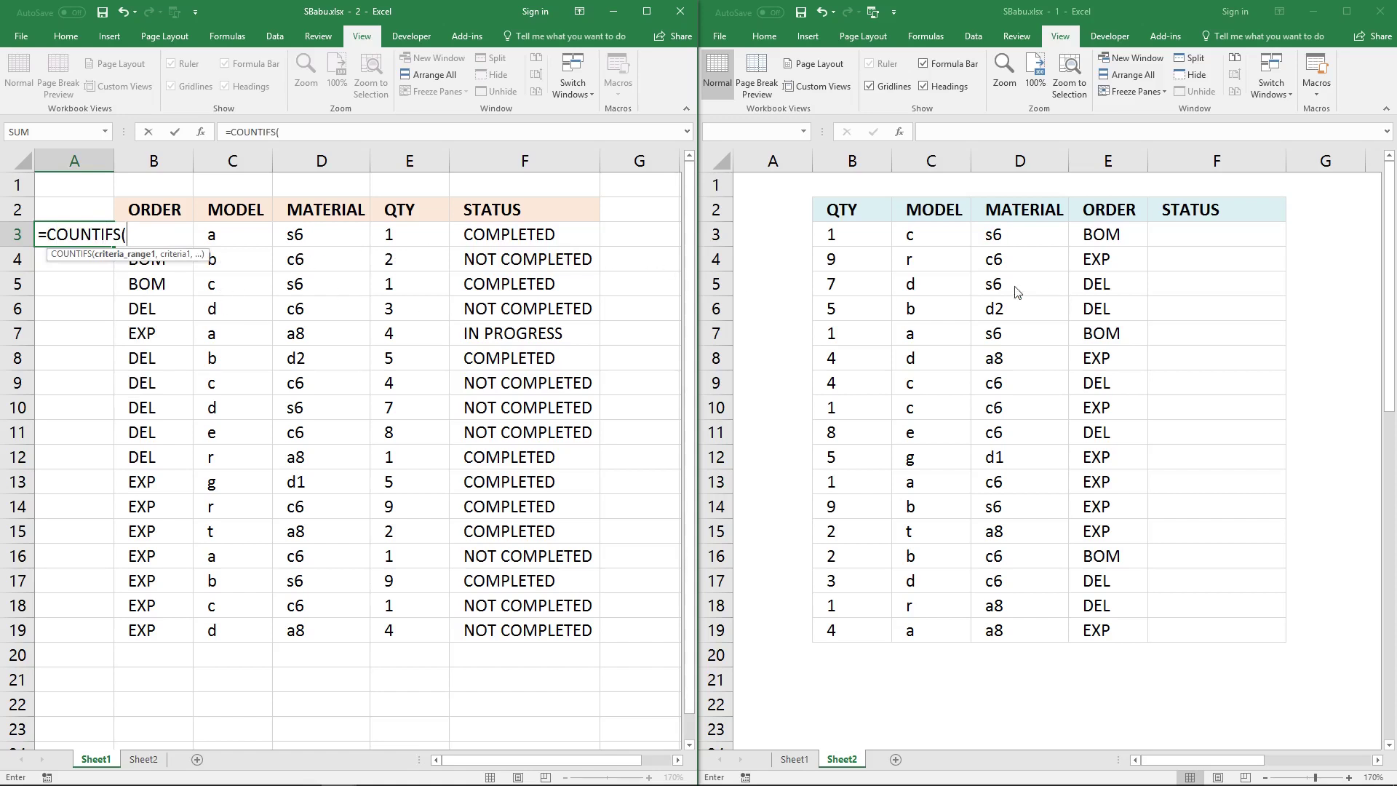
pyautogui.click(851, 234)
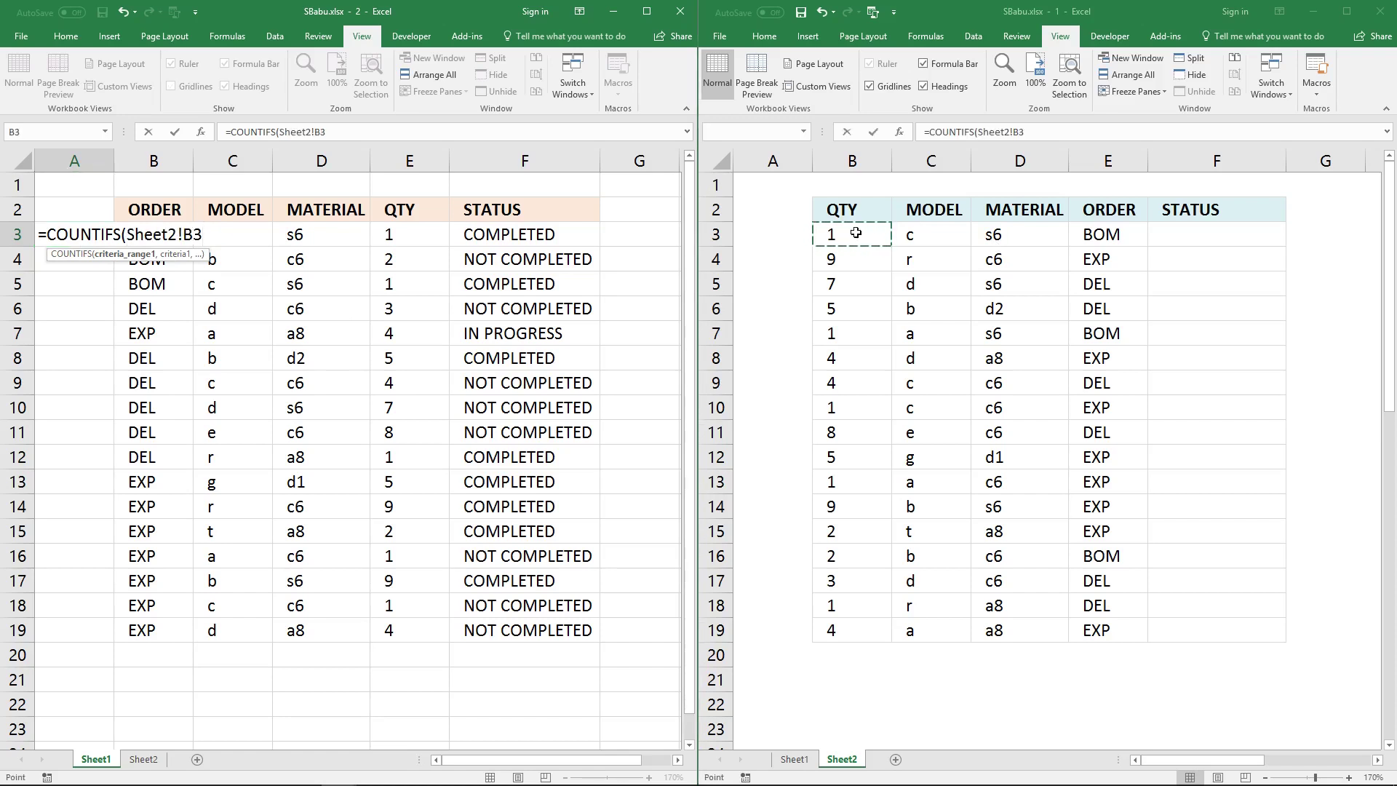
pyautogui.write(',')
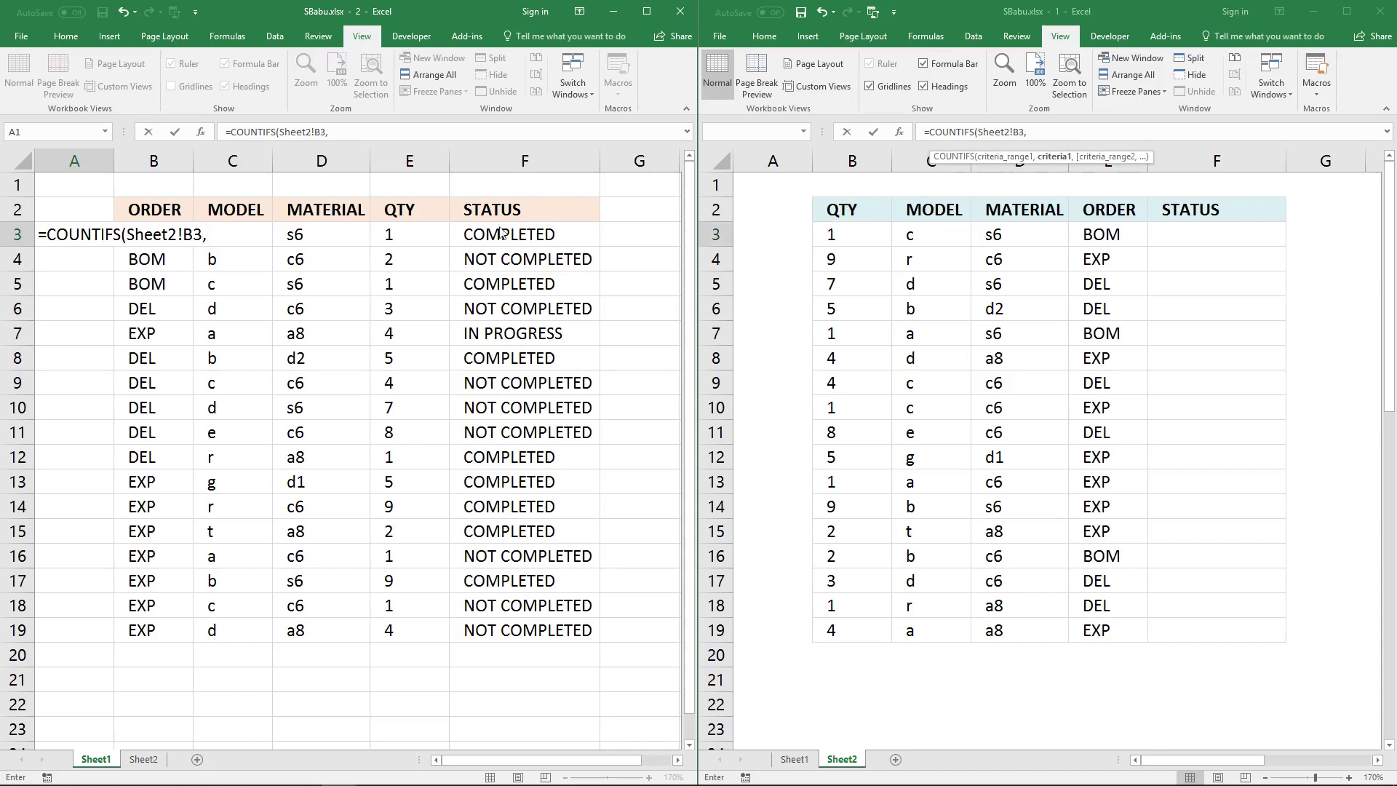
pyautogui.click(415, 235)
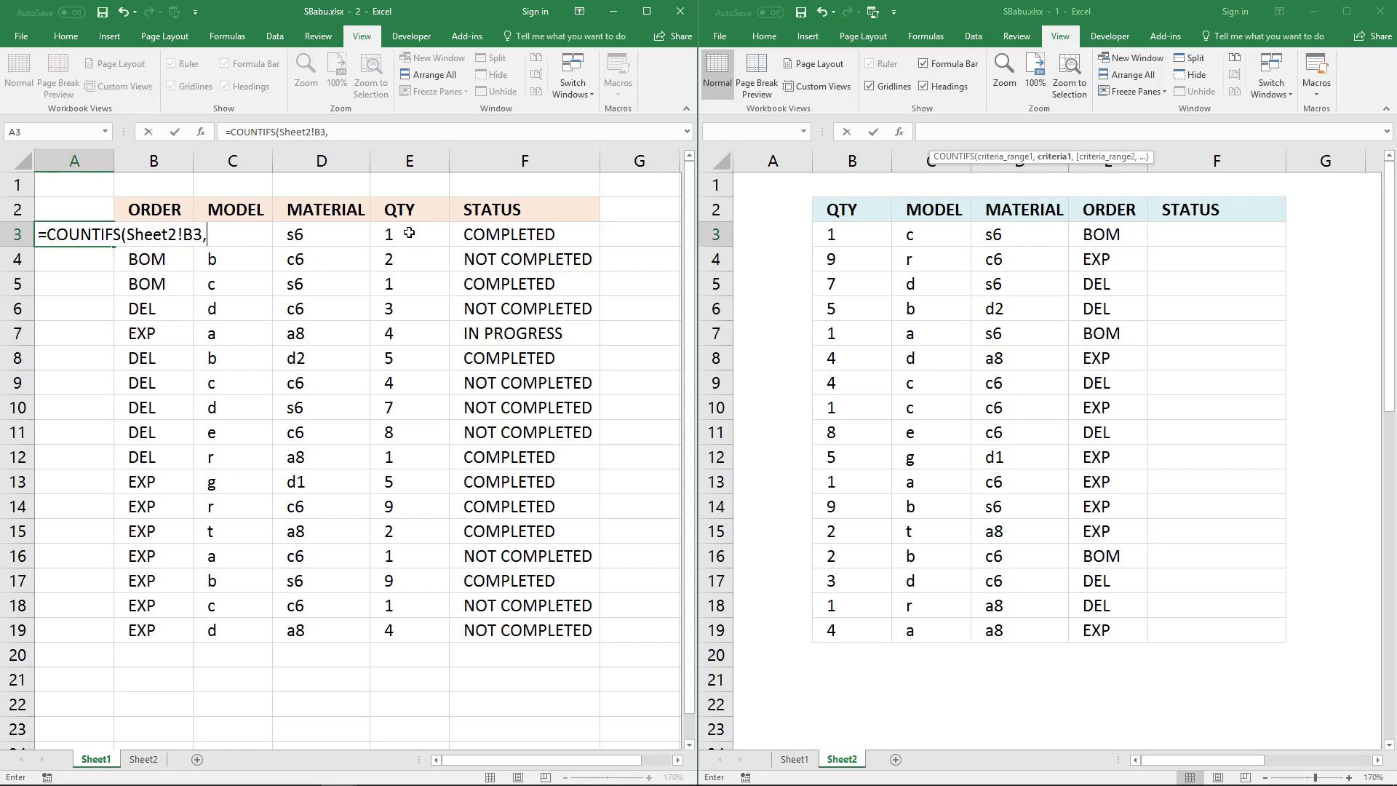
pyautogui.moveTo(410, 233); pyautogui.dragTo(417, 548)
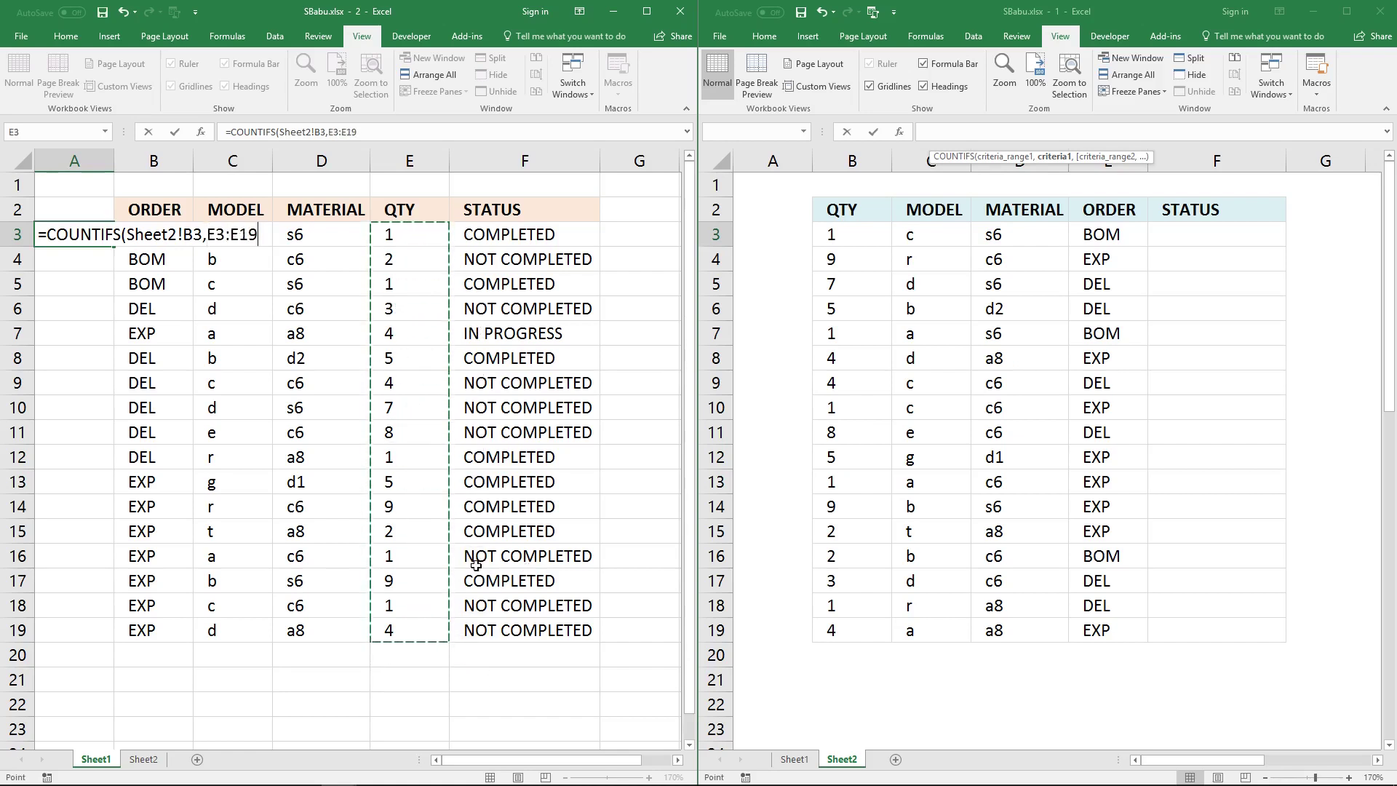
pyautogui.press('F4')
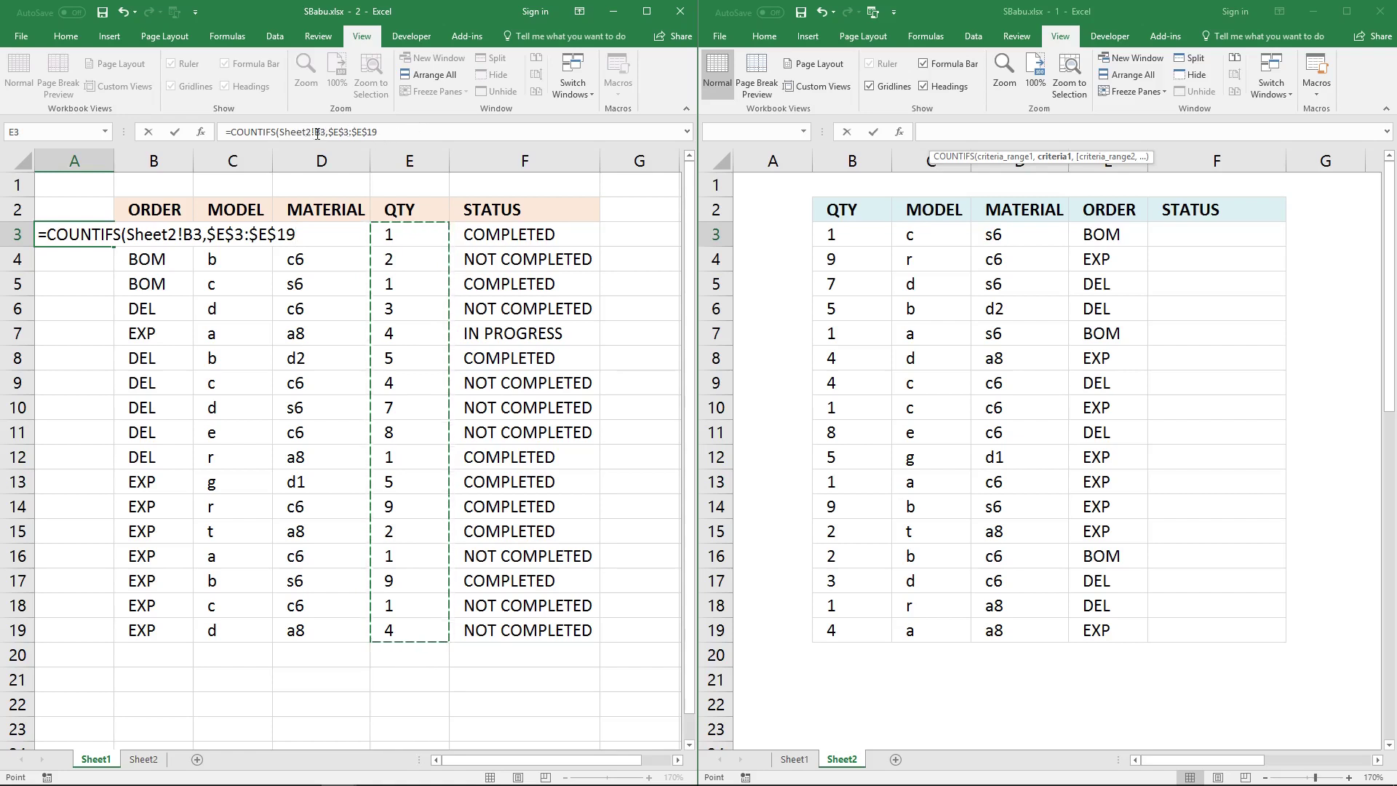
pyautogui.click(400, 131)
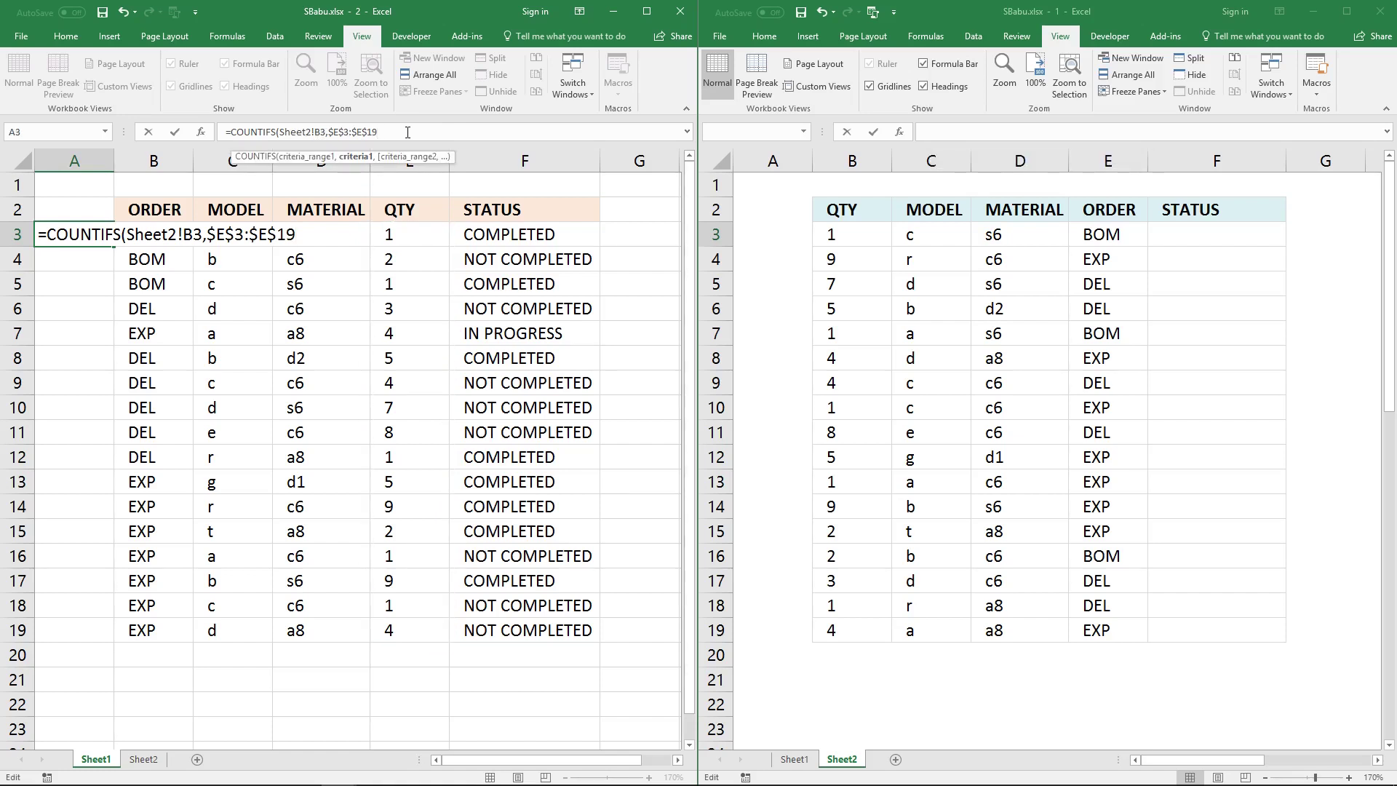
# Step: Add the MODEL criteria pair Sheet2!C3,$C$3:$C$19 to the COUNTIFS formula
pyautogui.write(',')
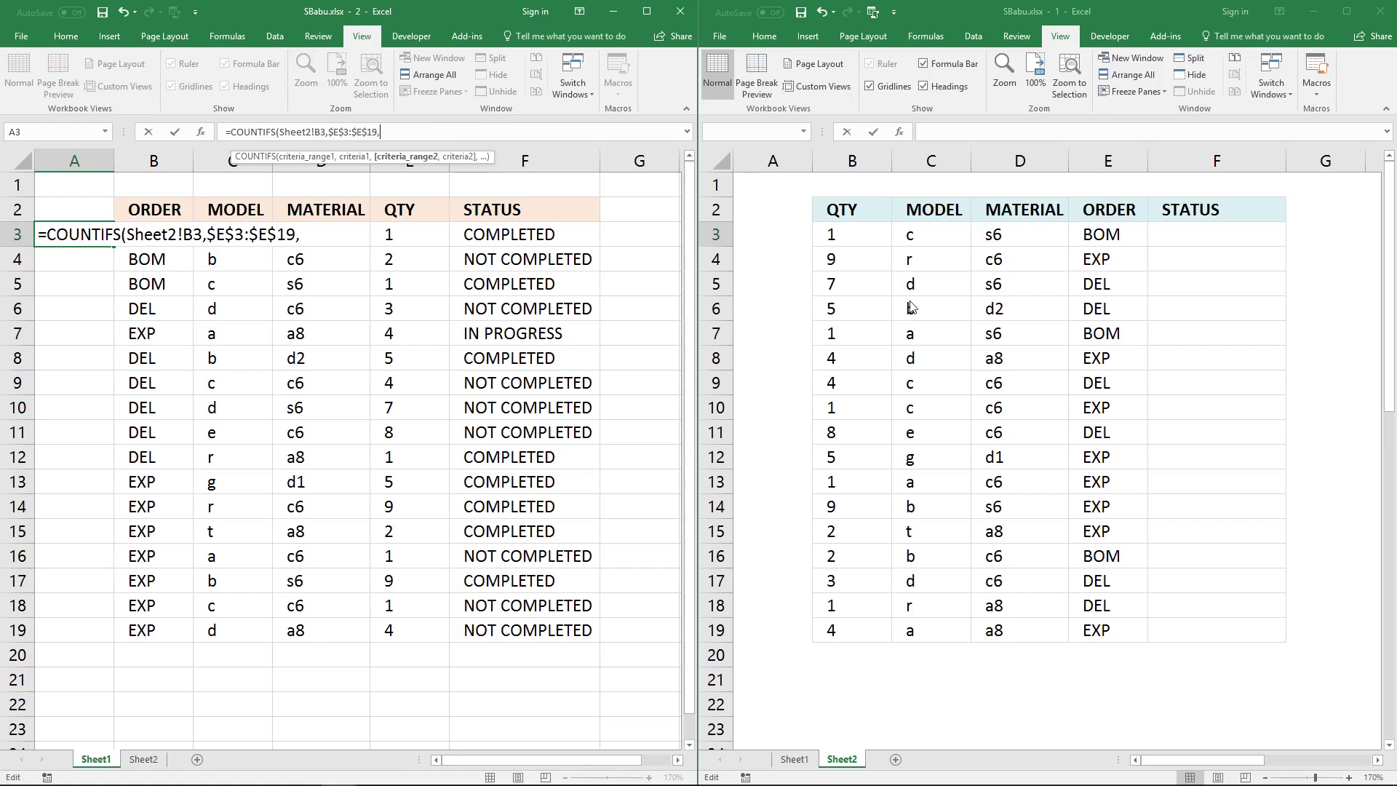
pyautogui.click(933, 237)
pyautogui.click(939, 235)
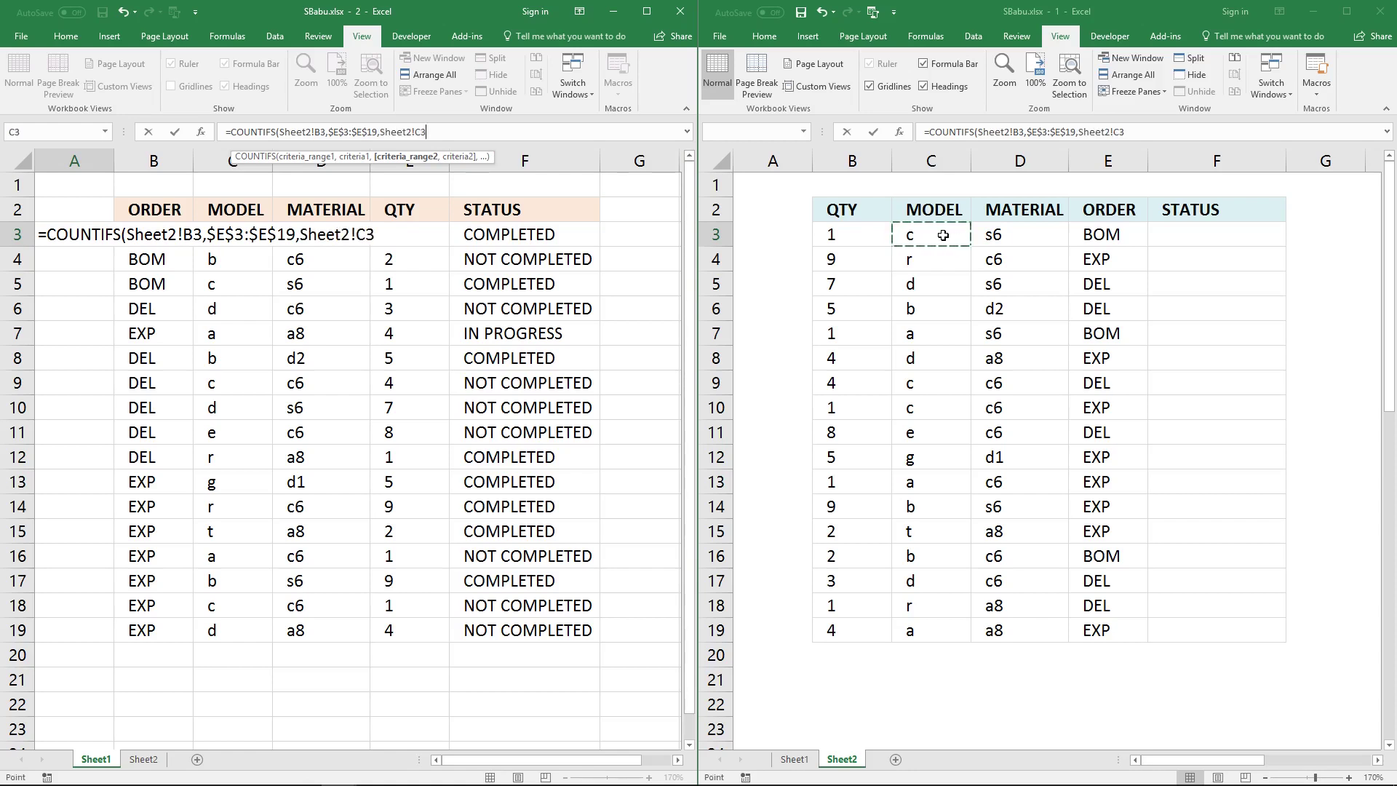
pyautogui.write(',')
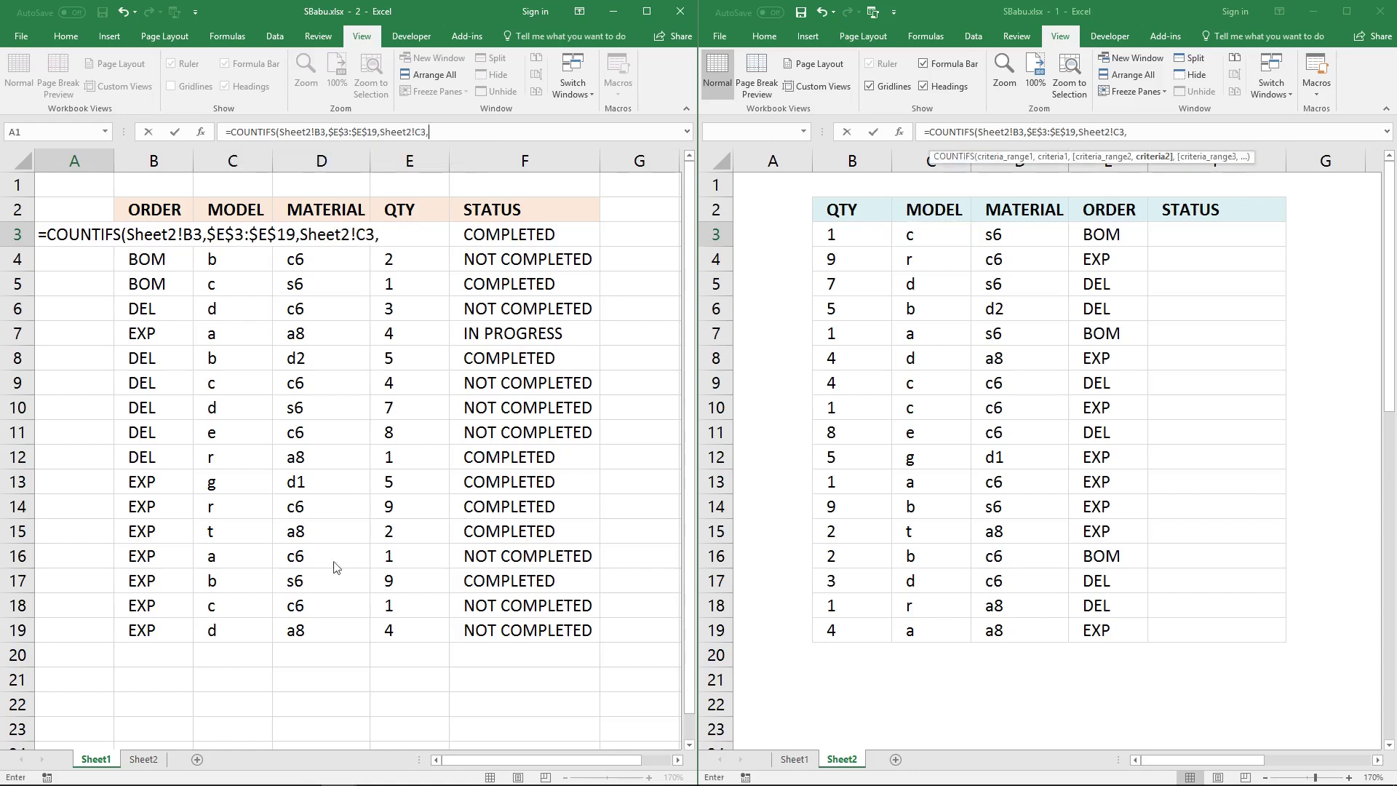
pyautogui.click(234, 647)
pyautogui.moveTo(222, 631); pyautogui.dragTo(213, 233)
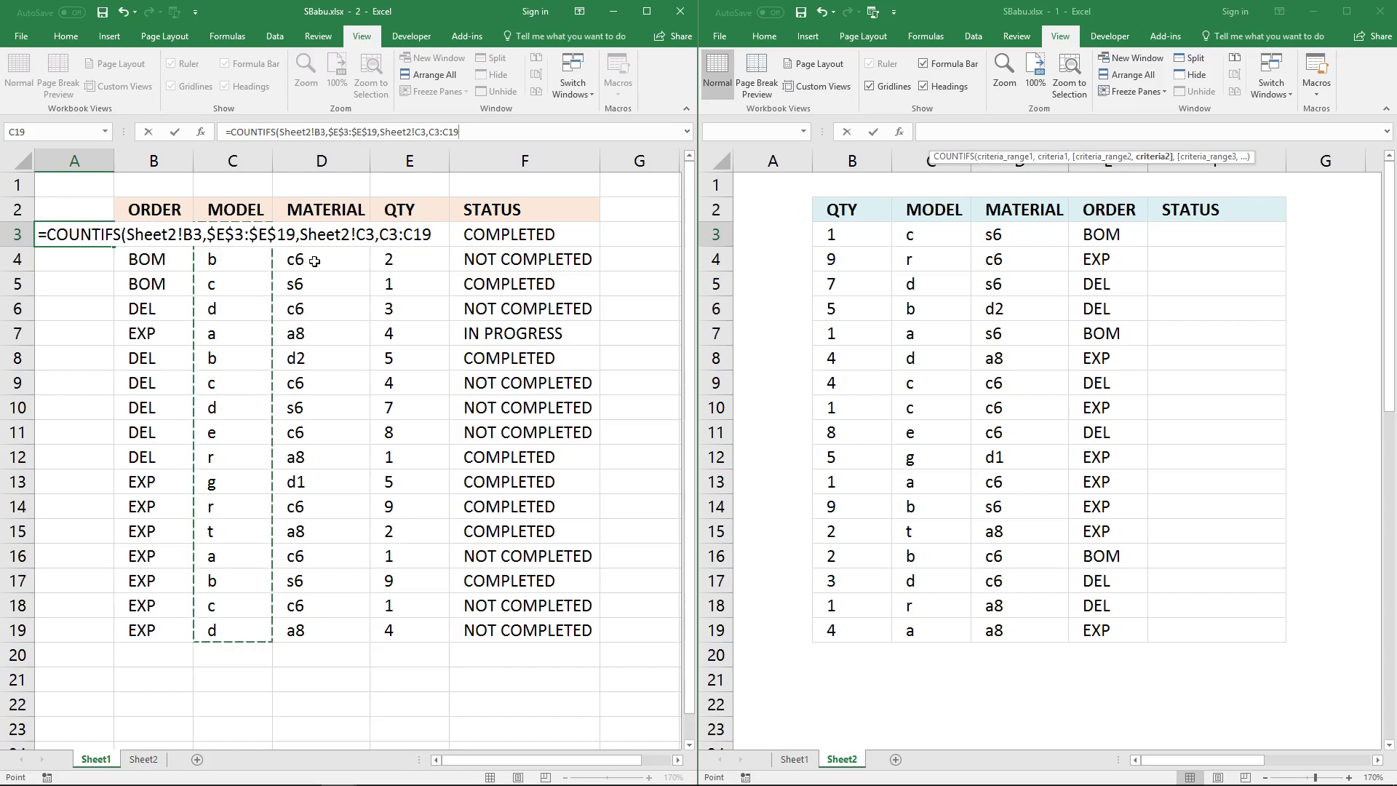
pyautogui.press('F4')
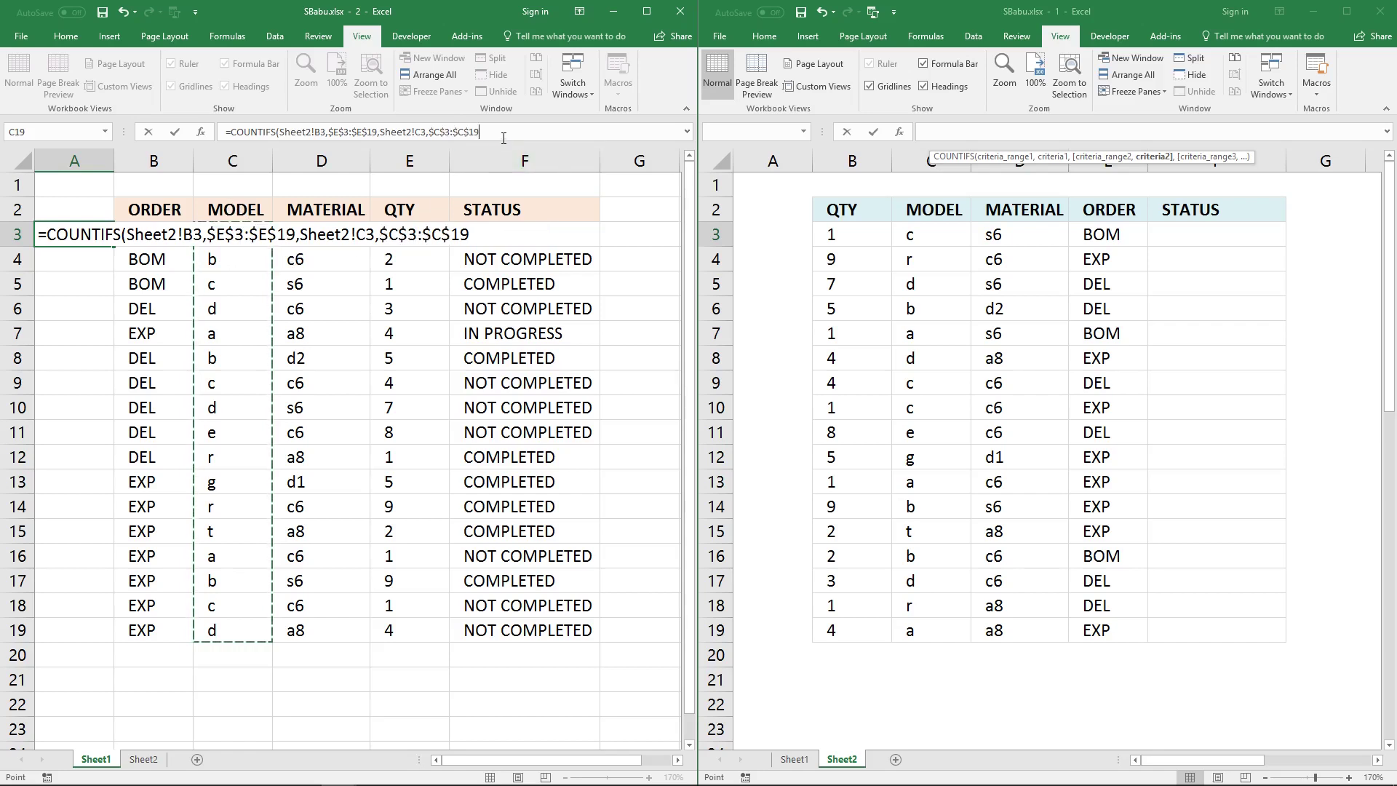
# Step: Add the MATERIAL criteria pair Sheet2!D3,$D$3:$D$19
pyautogui.write(',')
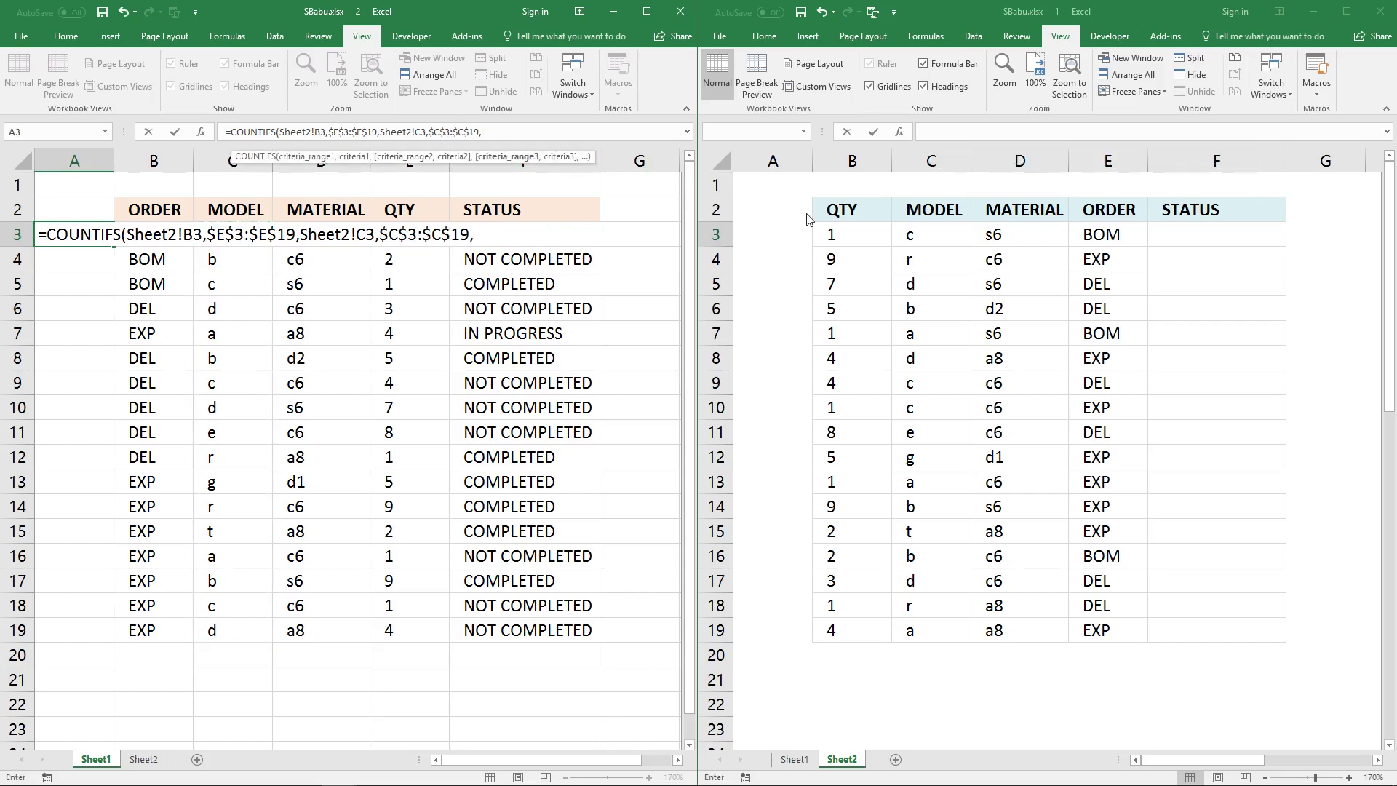
pyautogui.click(1032, 239)
pyautogui.click(1035, 238)
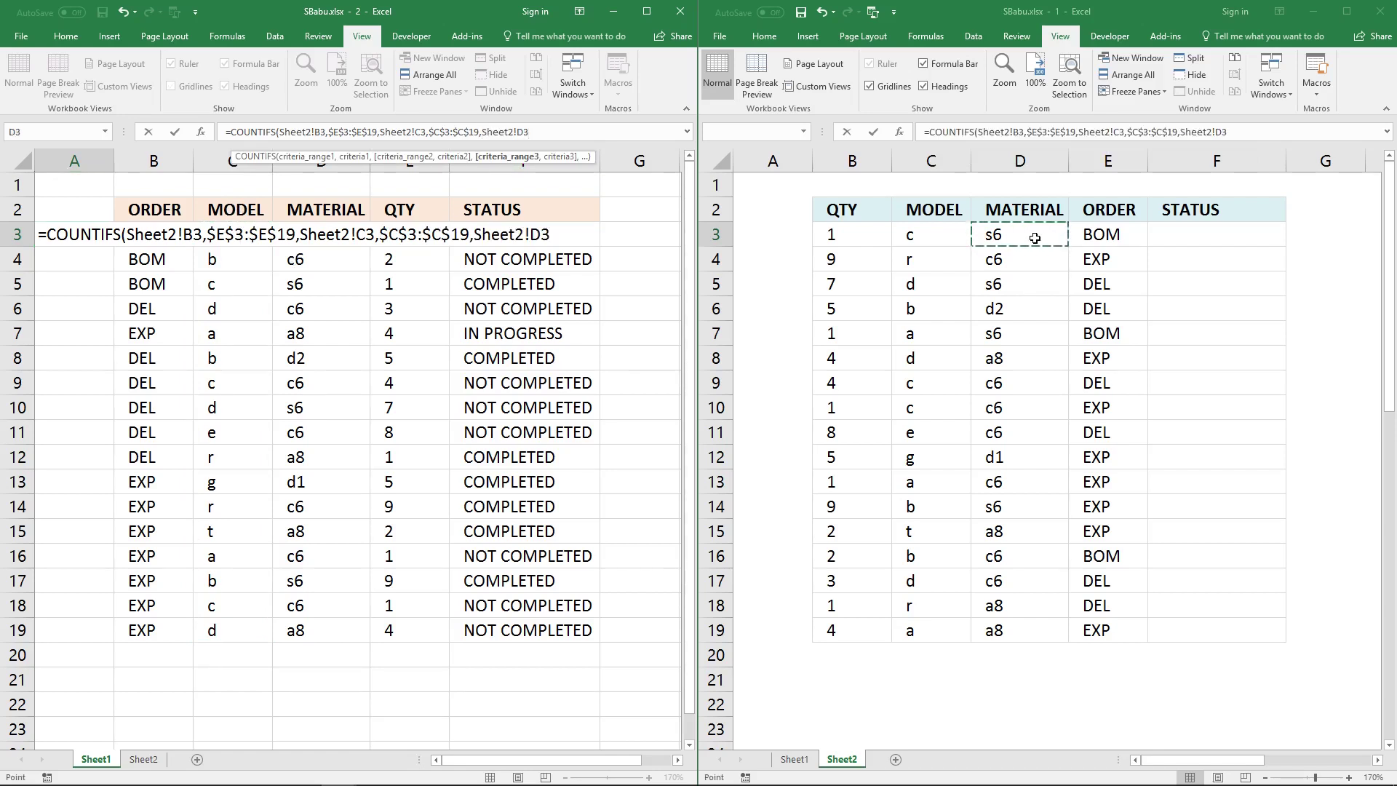
pyautogui.write(',')
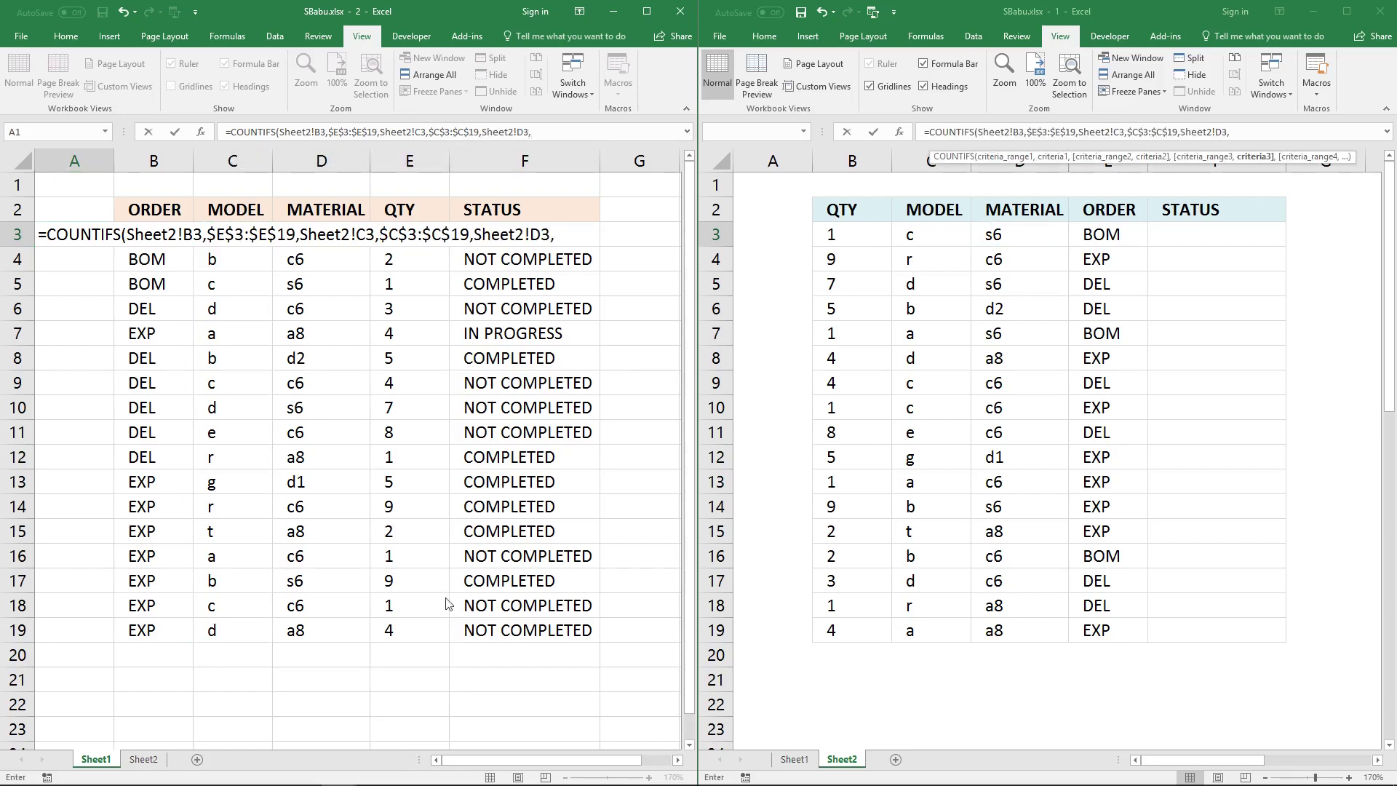
pyautogui.click(340, 637)
pyautogui.moveTo(313, 632); pyautogui.dragTo(312, 234)
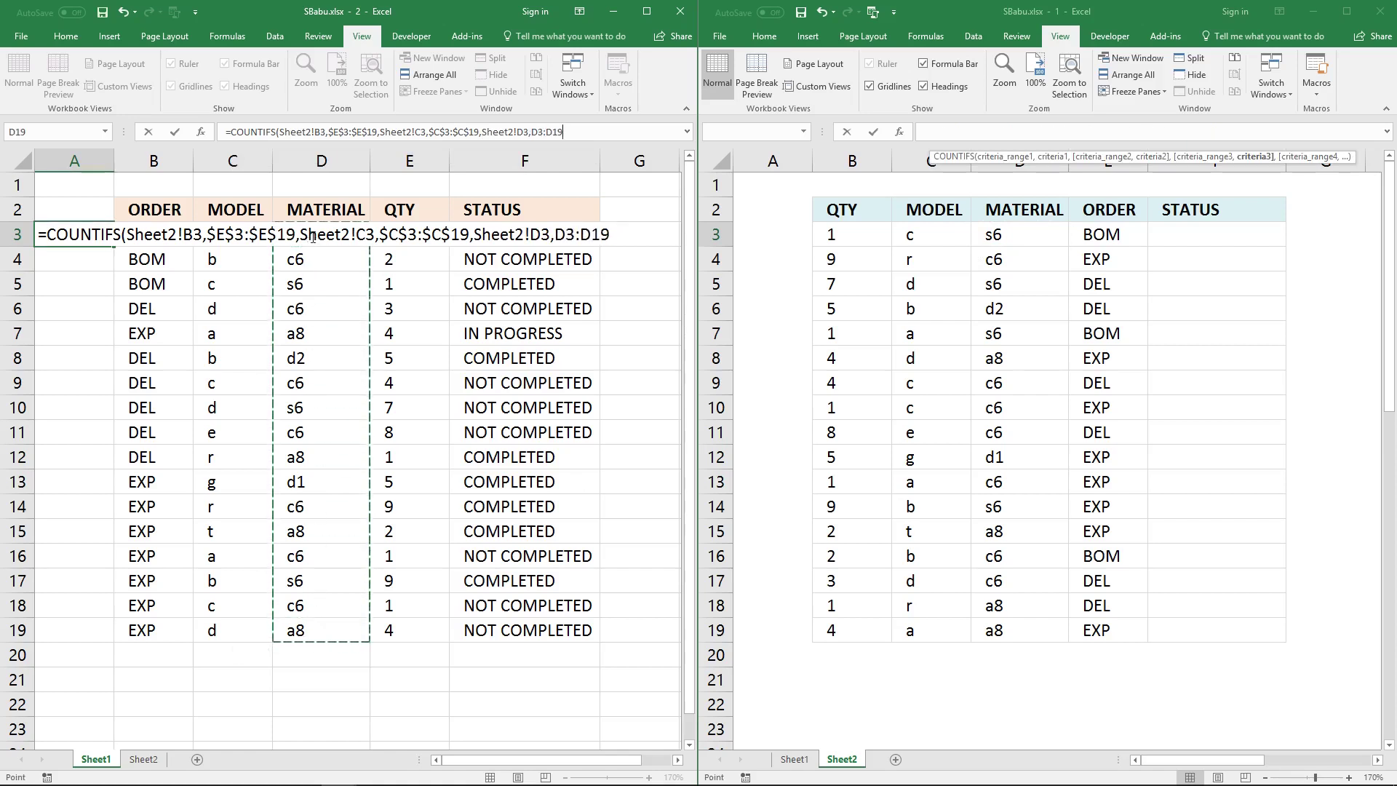
pyautogui.press('F4')
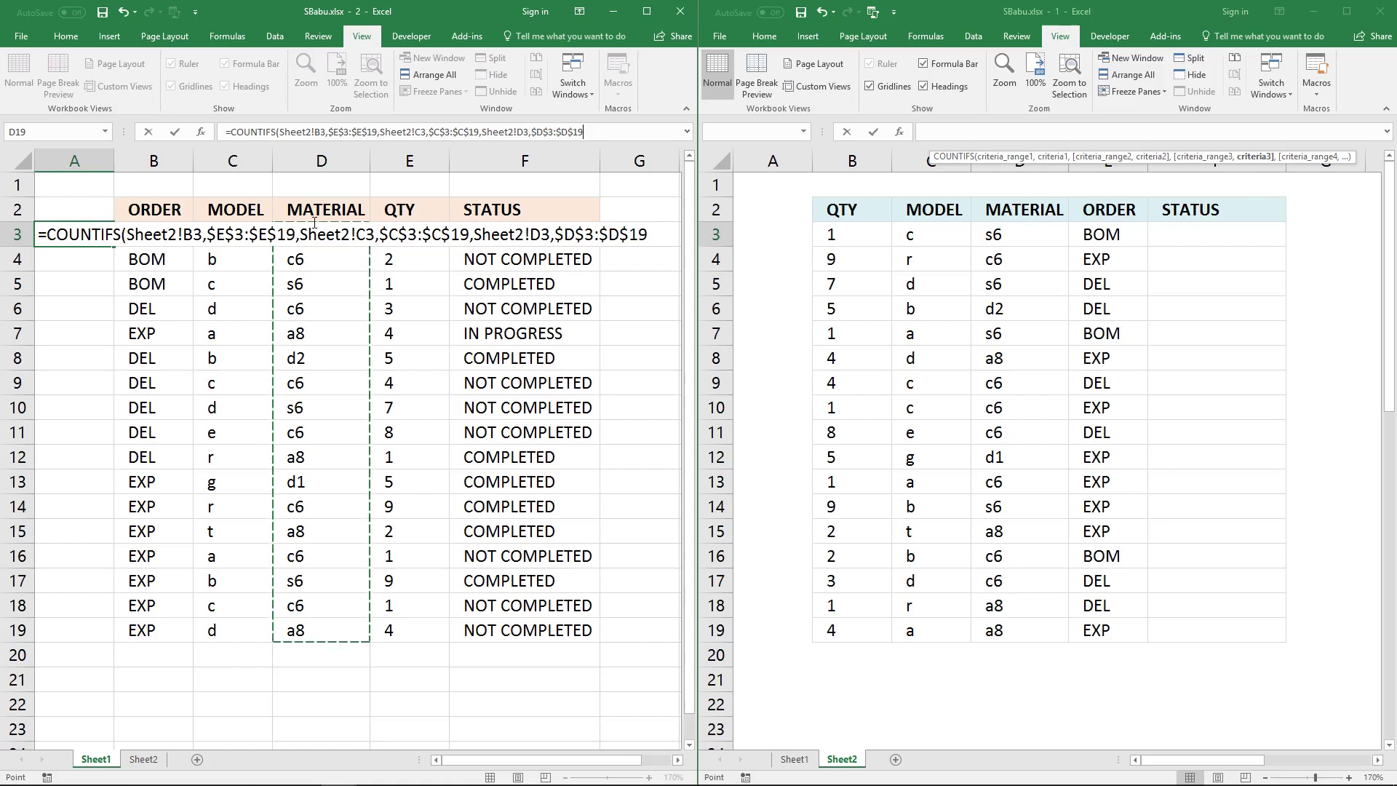
# Step: Add the ORDER criteria pair Sheet2!E3,$B$3:$B$19 and close the parenthesis
pyautogui.write(',')
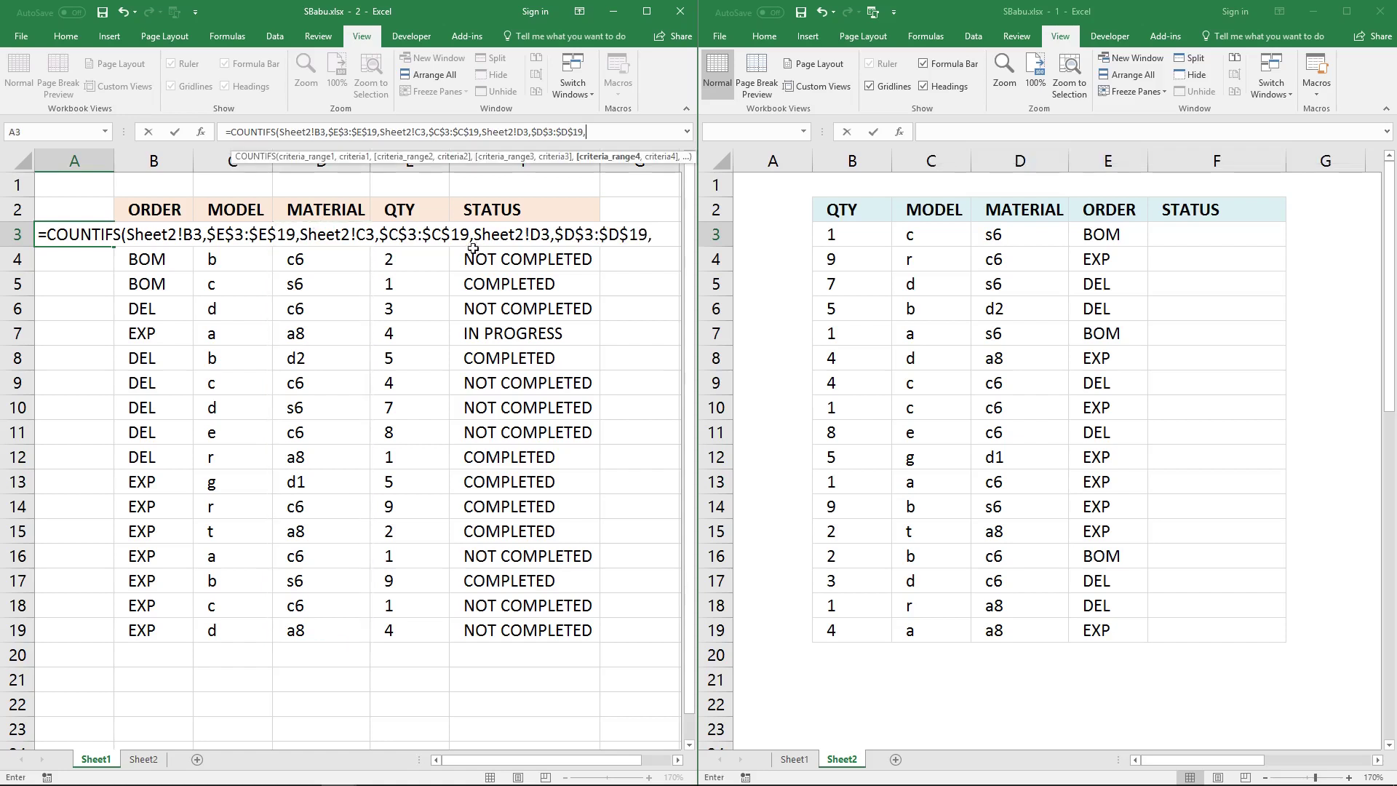
pyautogui.click(1112, 236)
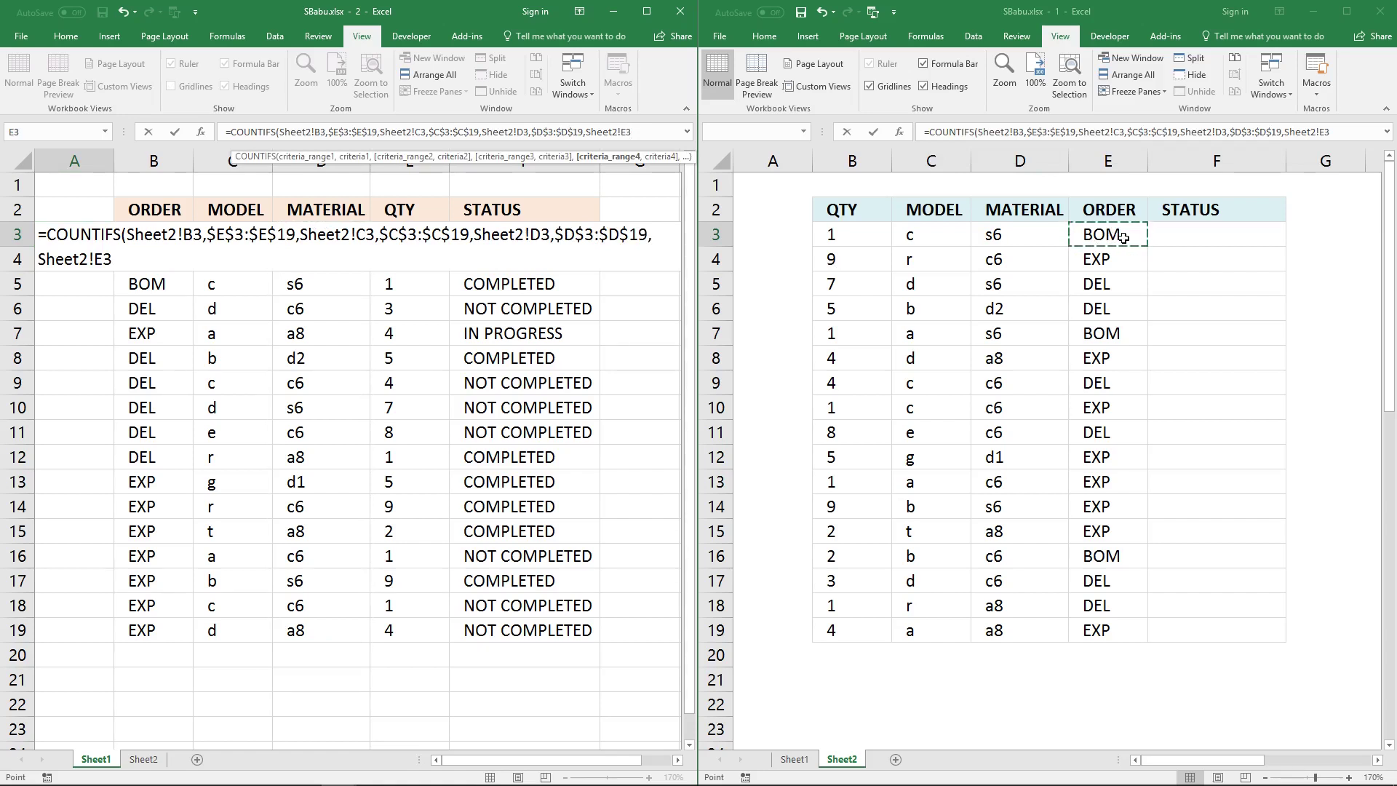
pyautogui.write(',')
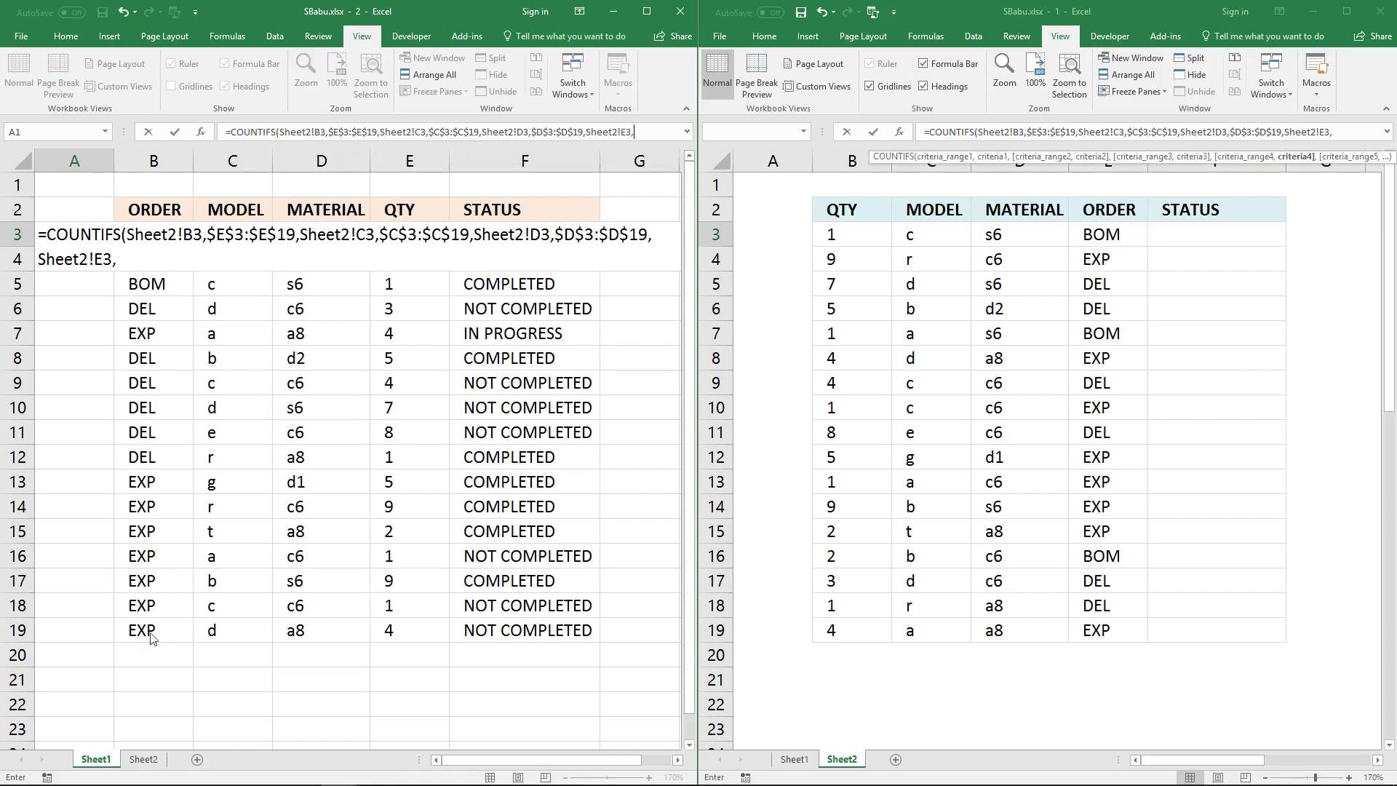
pyautogui.moveTo(151, 629); pyautogui.dragTo(165, 230)
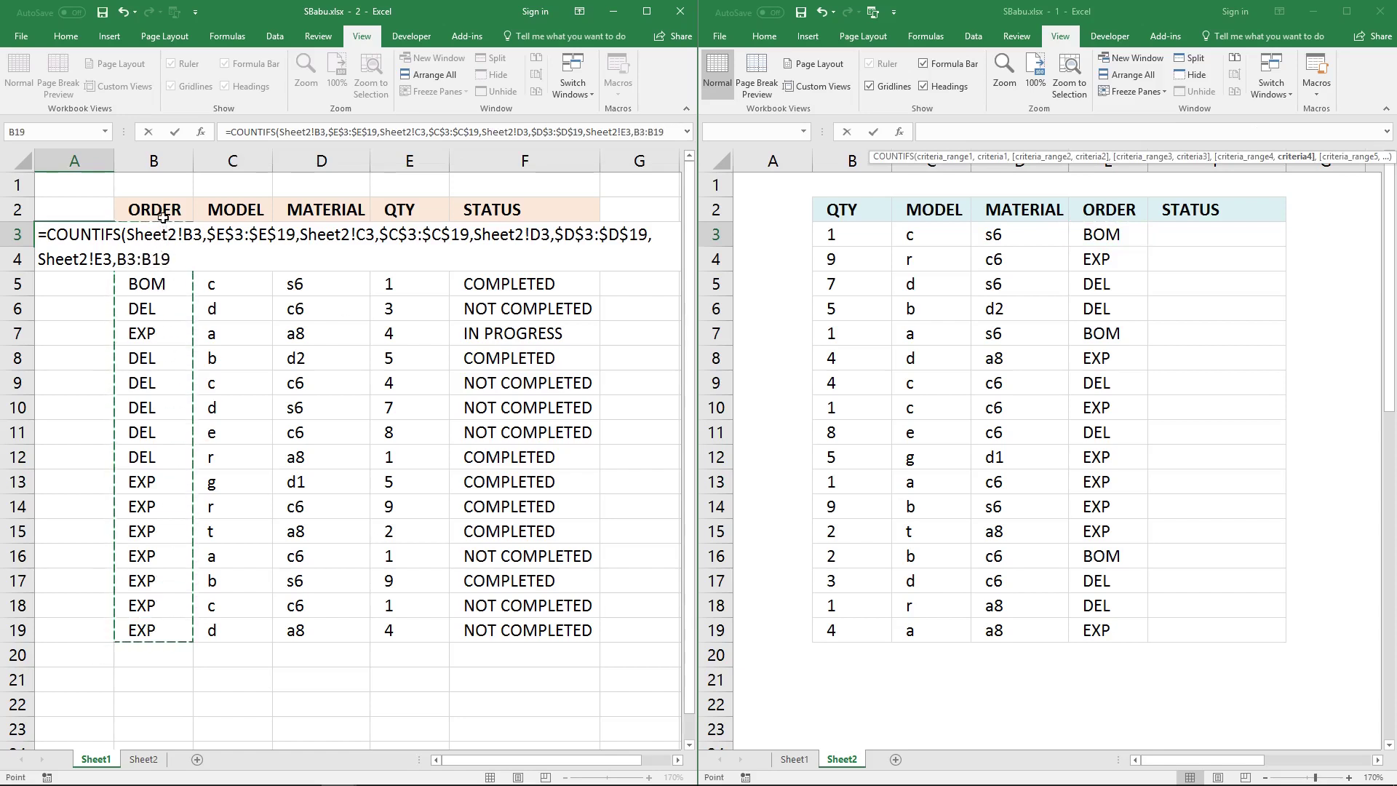
pyautogui.press('F4')
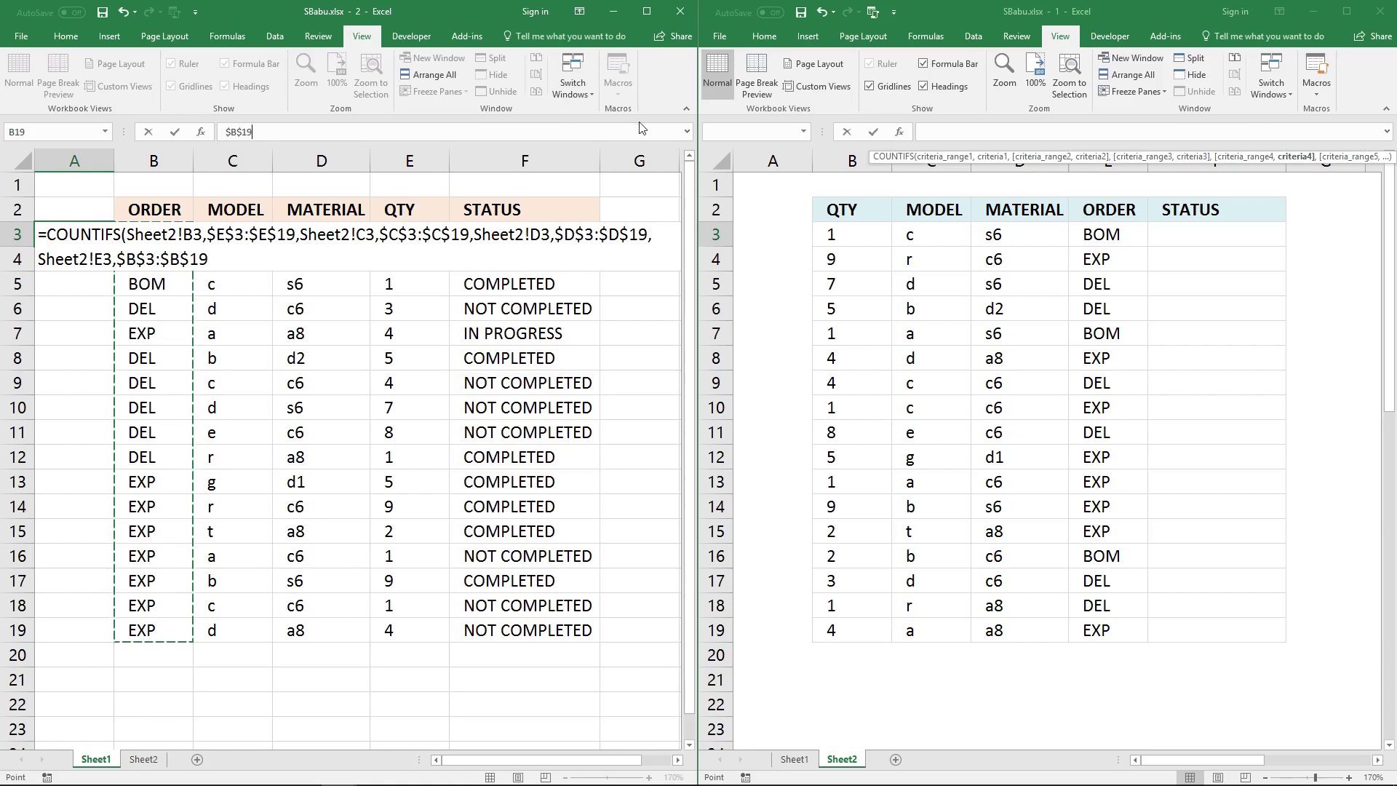
pyautogui.click(688, 131)
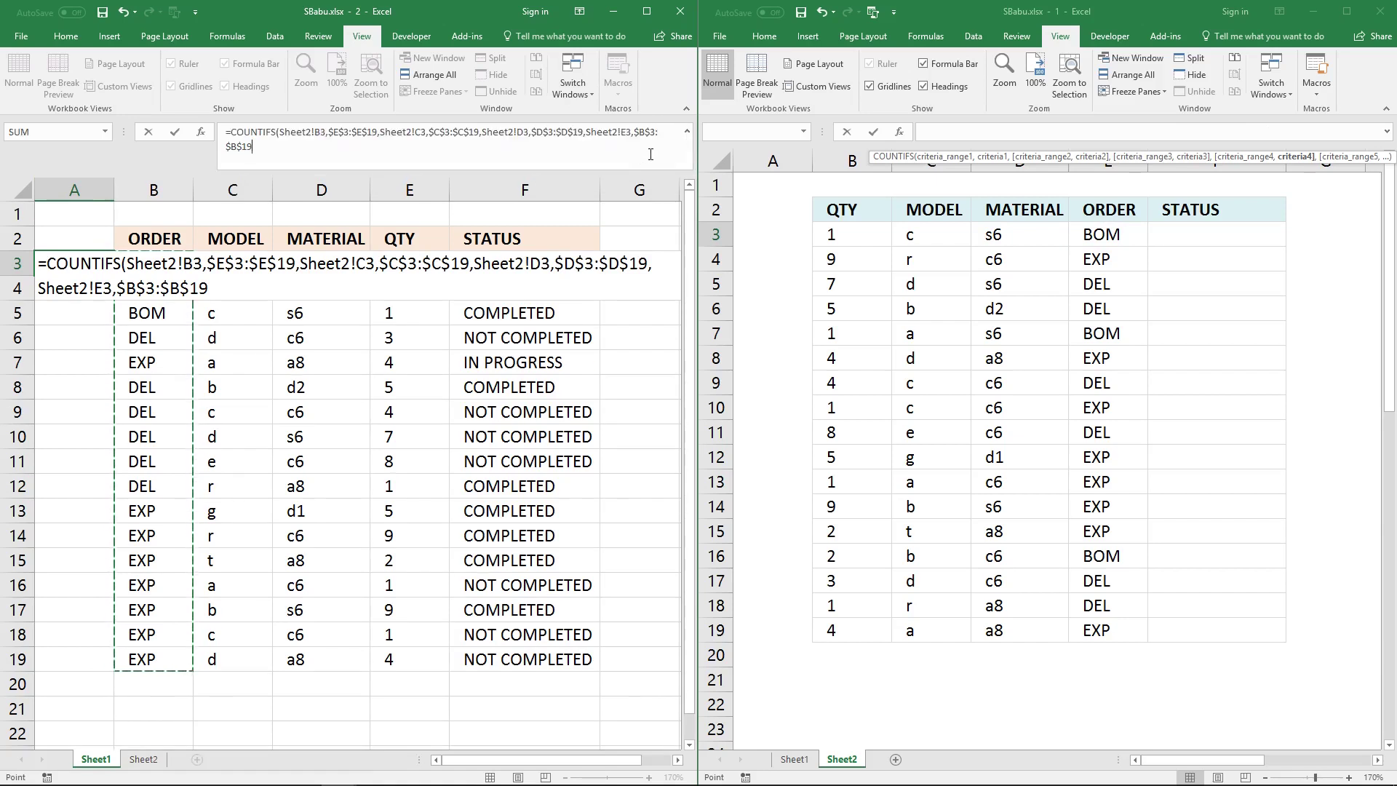
pyautogui.write(')')
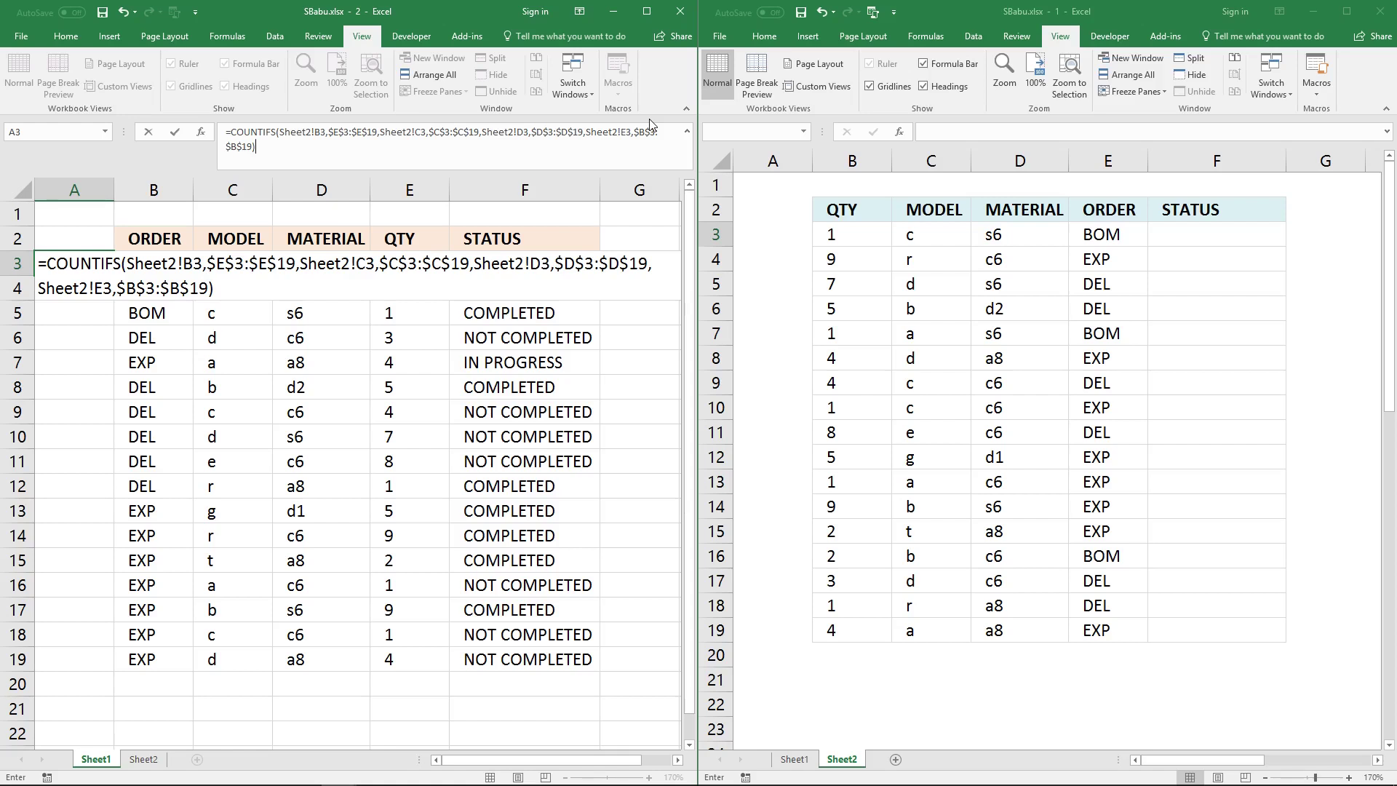
# Step: Enter the COUNTIFS as an array formula across A3:A19, returning 1 only in A5
pyautogui.hotkey('ctrl', 'shift', 'Return')
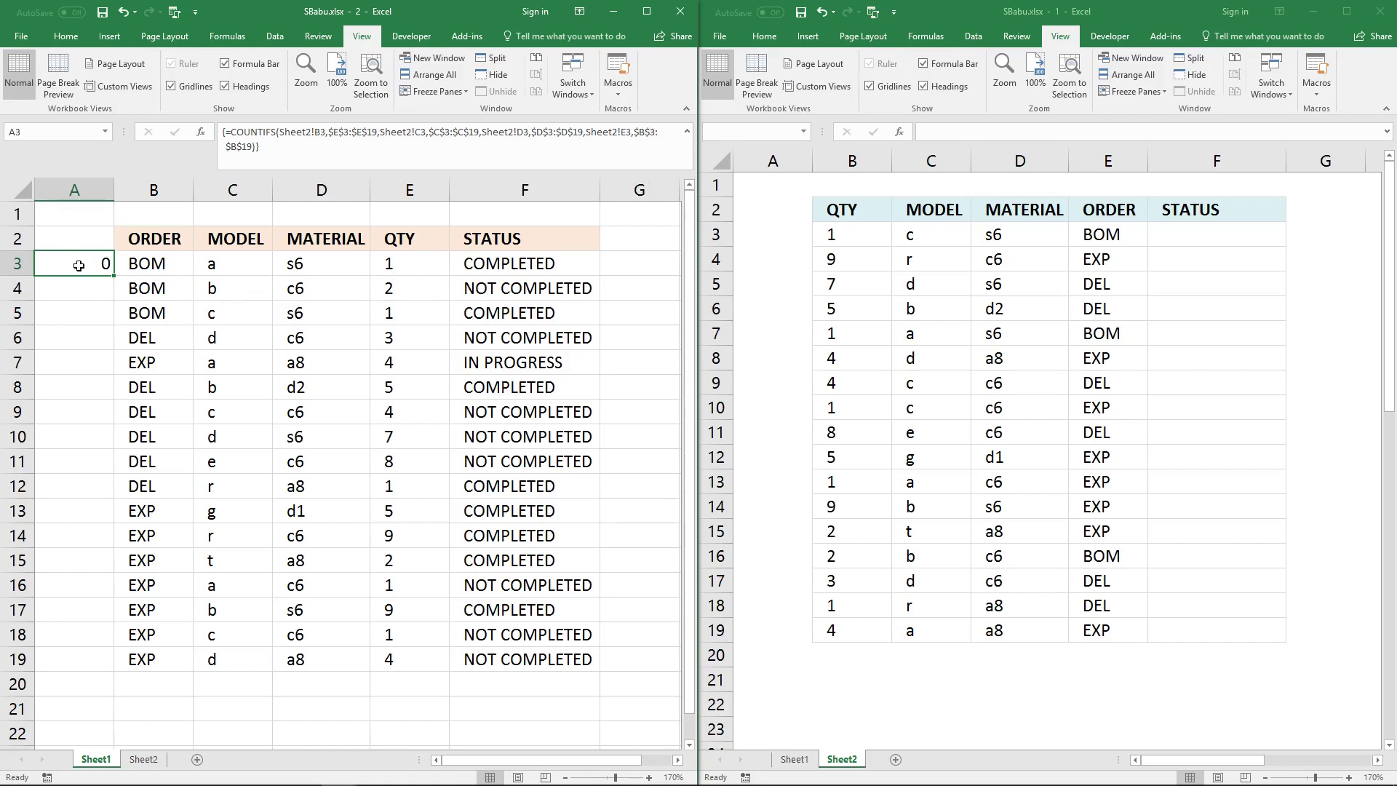
pyautogui.moveTo(79, 266); pyautogui.dragTo(103, 659)
pyautogui.click(321, 151)
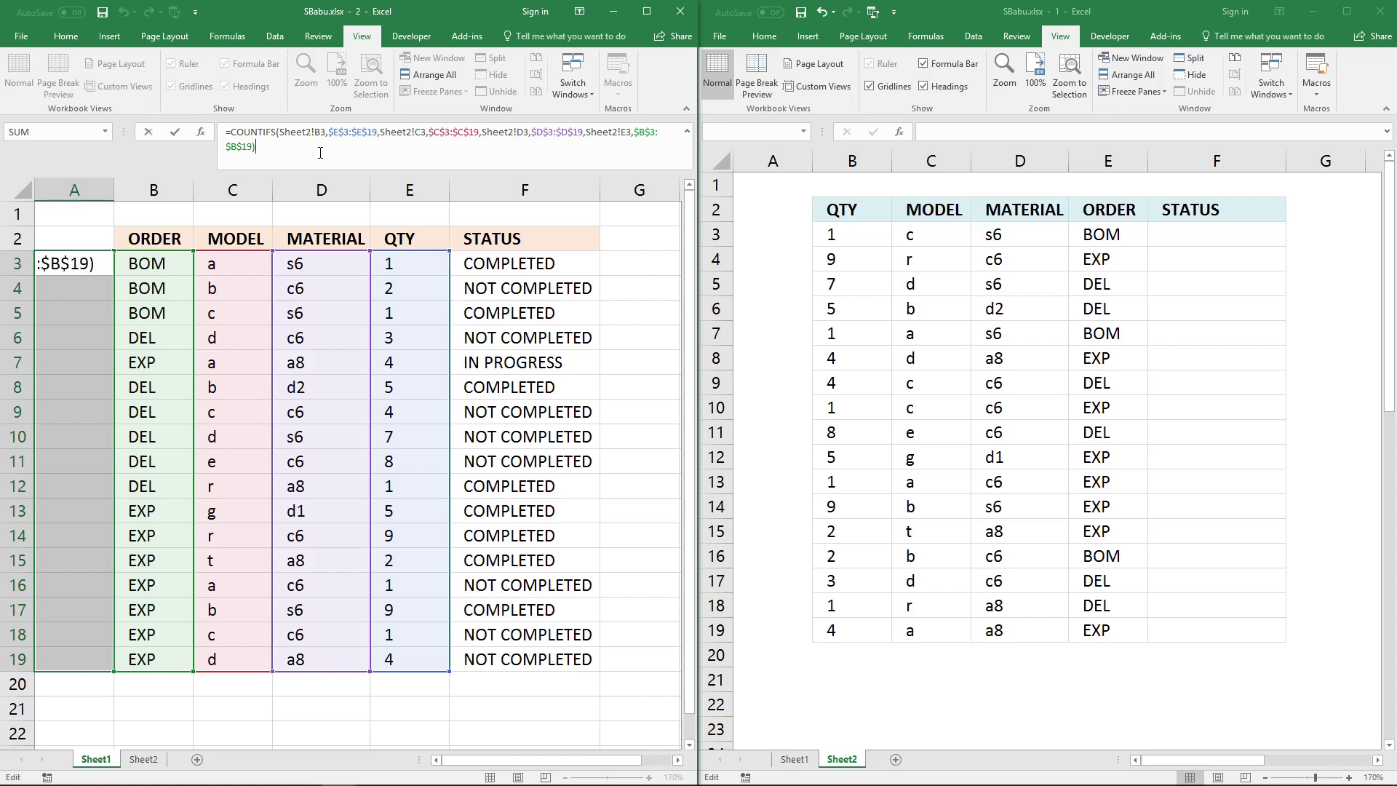
pyautogui.hotkey('ctrl', 'shift', 'Return')
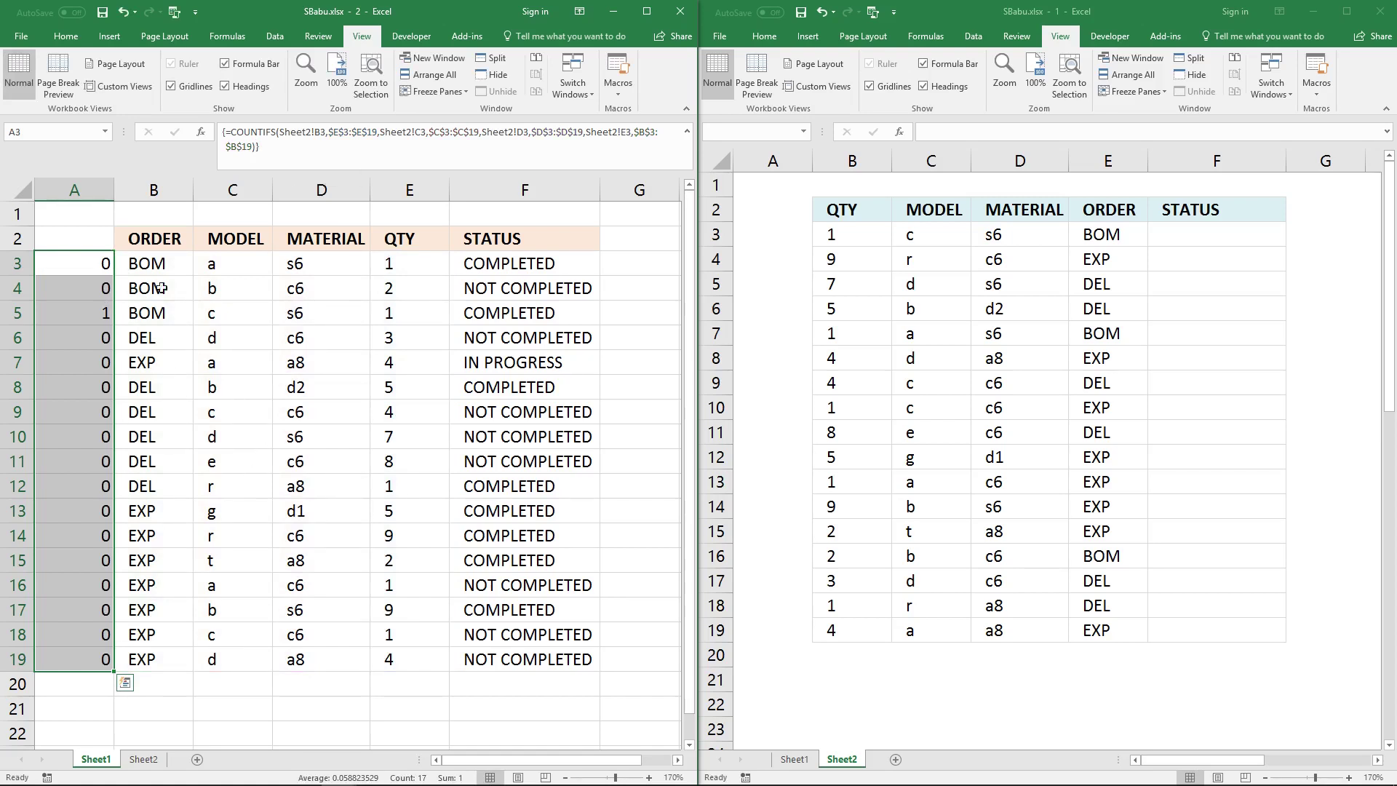
pyautogui.click(95, 267)
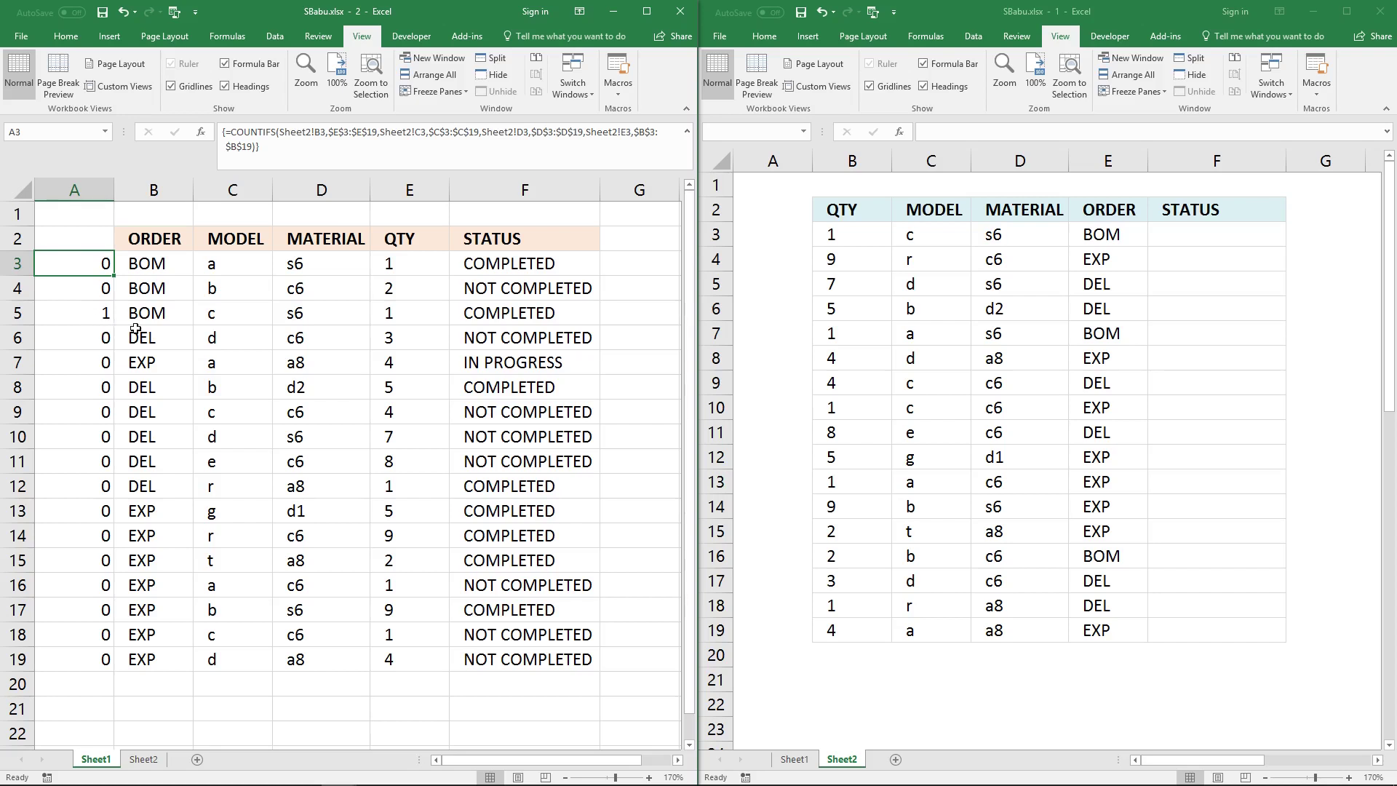
# Step: Compare Sheet2's first order row B3:E3 with its matching status row on Sheet1
pyautogui.click(1005, 239)
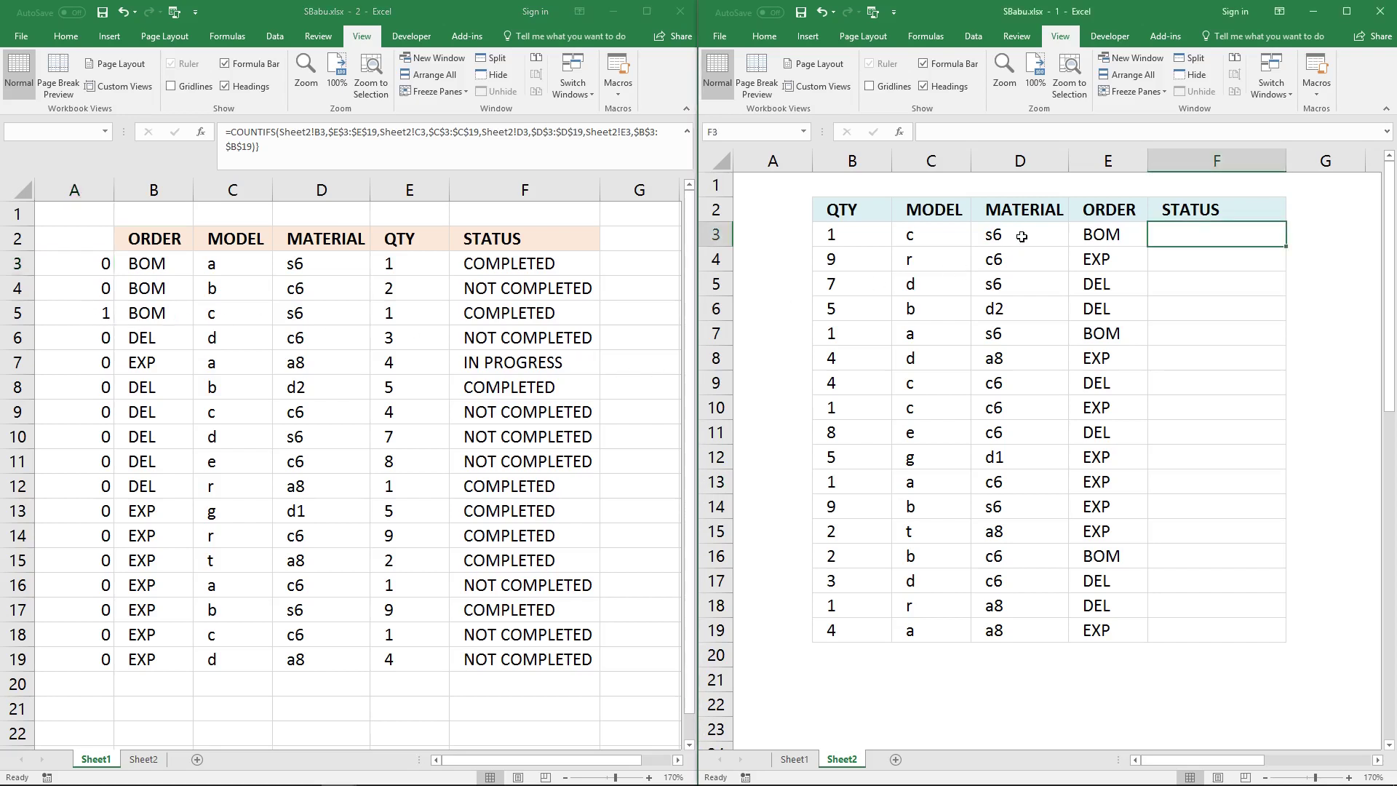
pyautogui.moveTo(1103, 233); pyautogui.dragTo(876, 234)
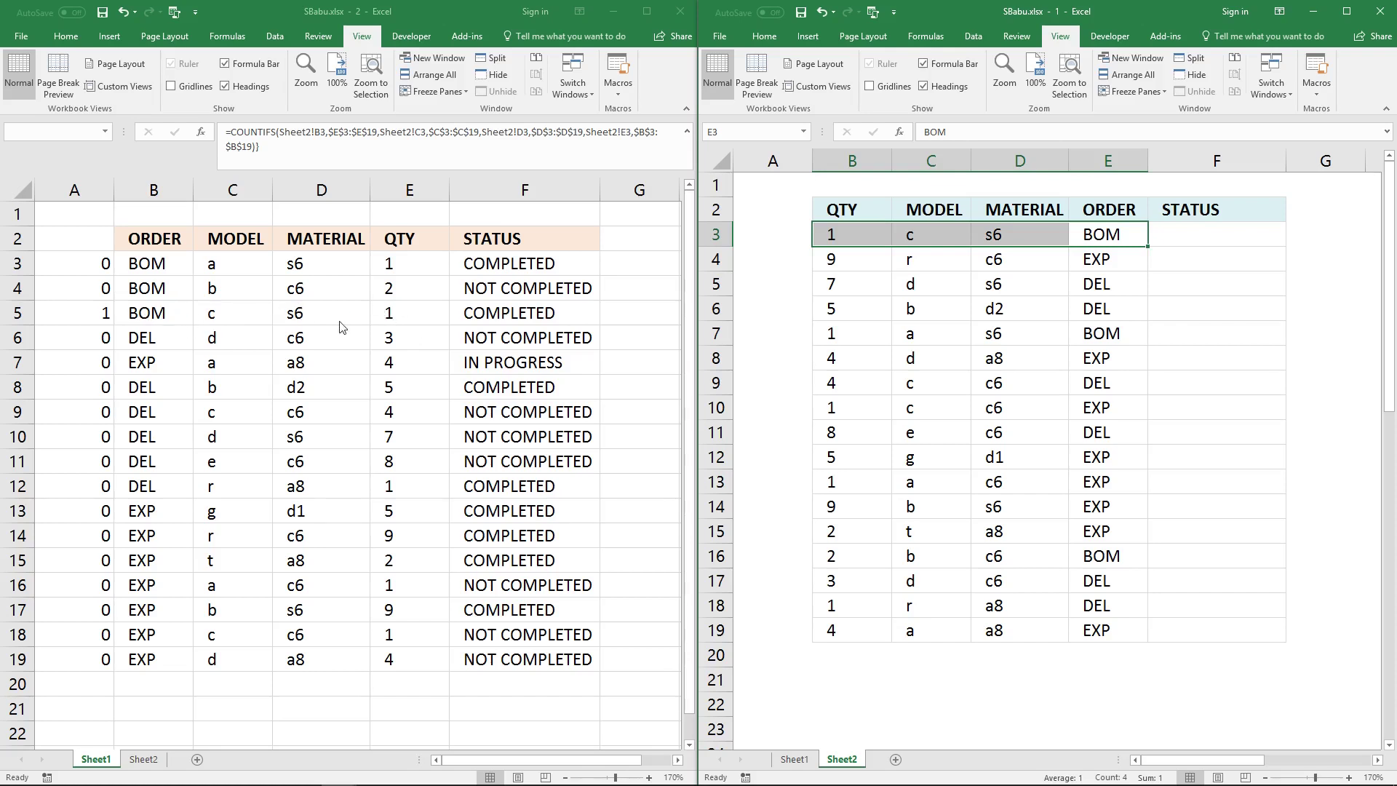
pyautogui.click(540, 314)
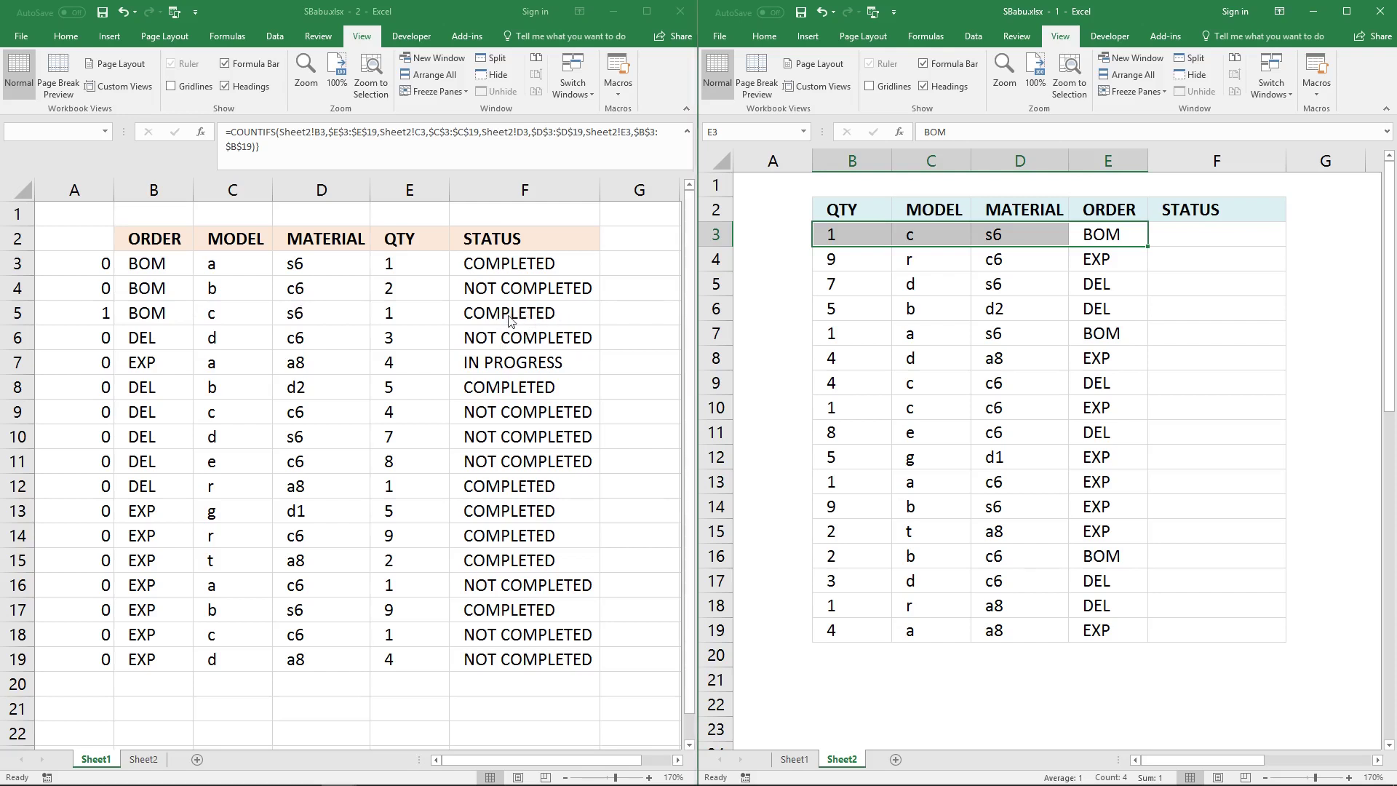
pyautogui.click(546, 314)
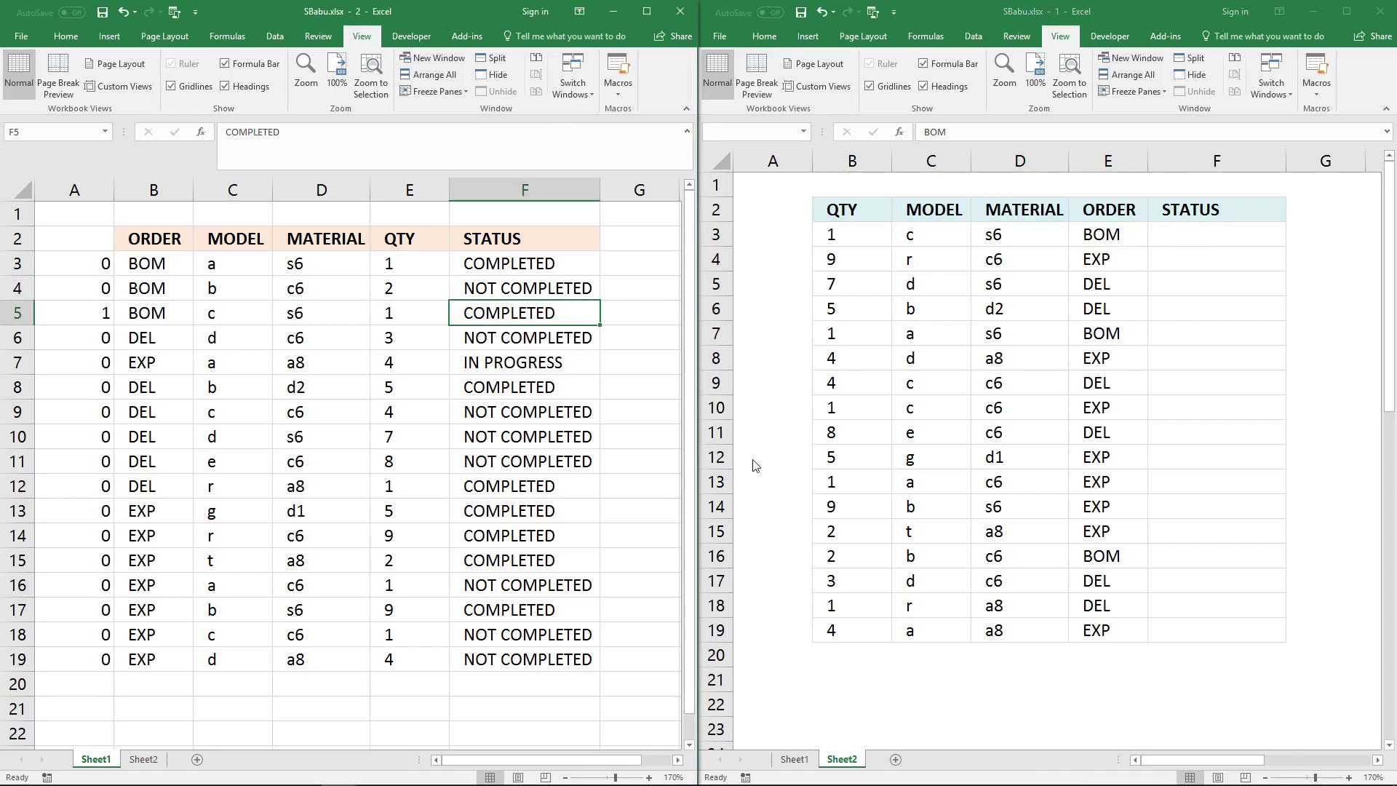
# Step: Copy the COUNTIFS formula text from Sheet1 A3 and select Sheet2 cell F3
pyautogui.click(99, 268)
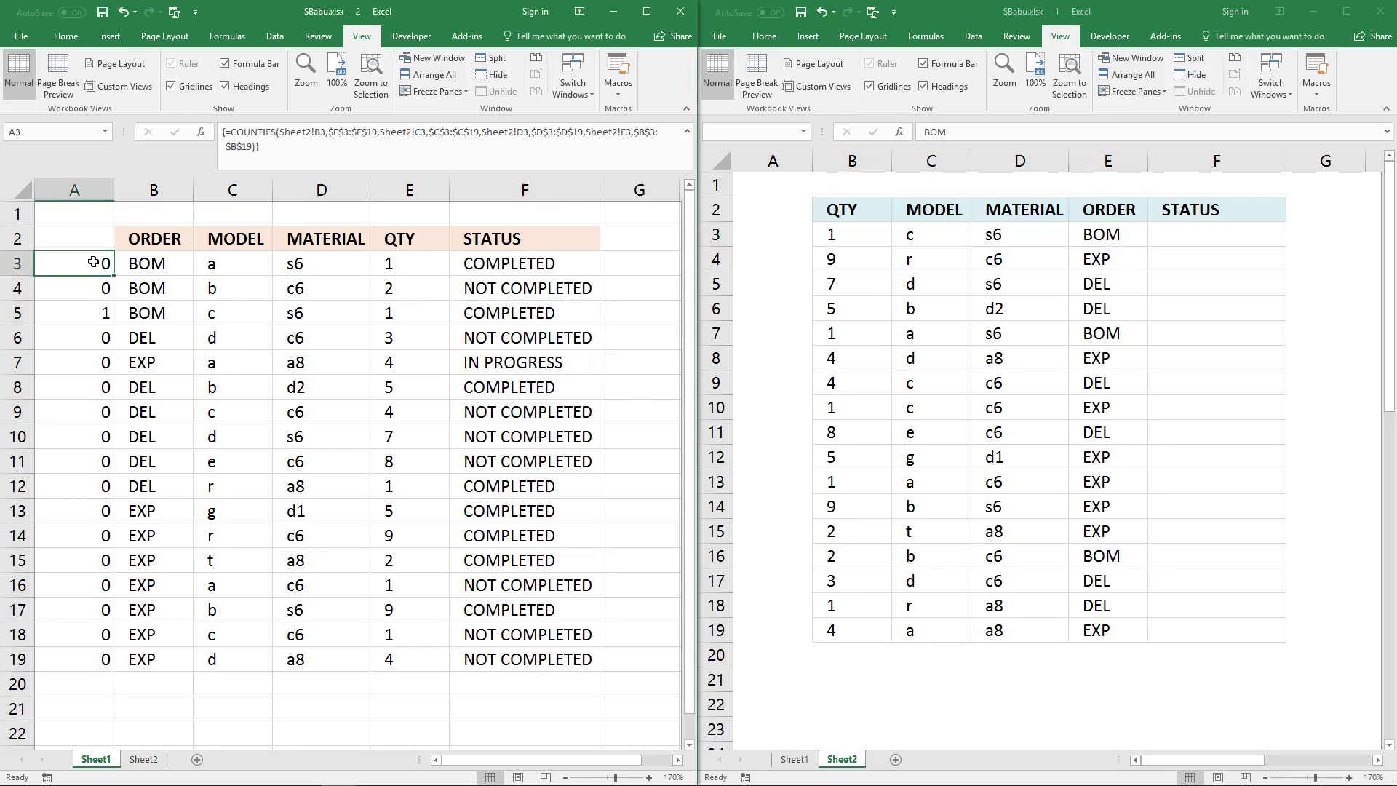
pyautogui.click(268, 146)
pyautogui.moveTo(266, 145); pyautogui.dragTo(232, 140)
pyautogui.hotkey('ctrl', 'c')
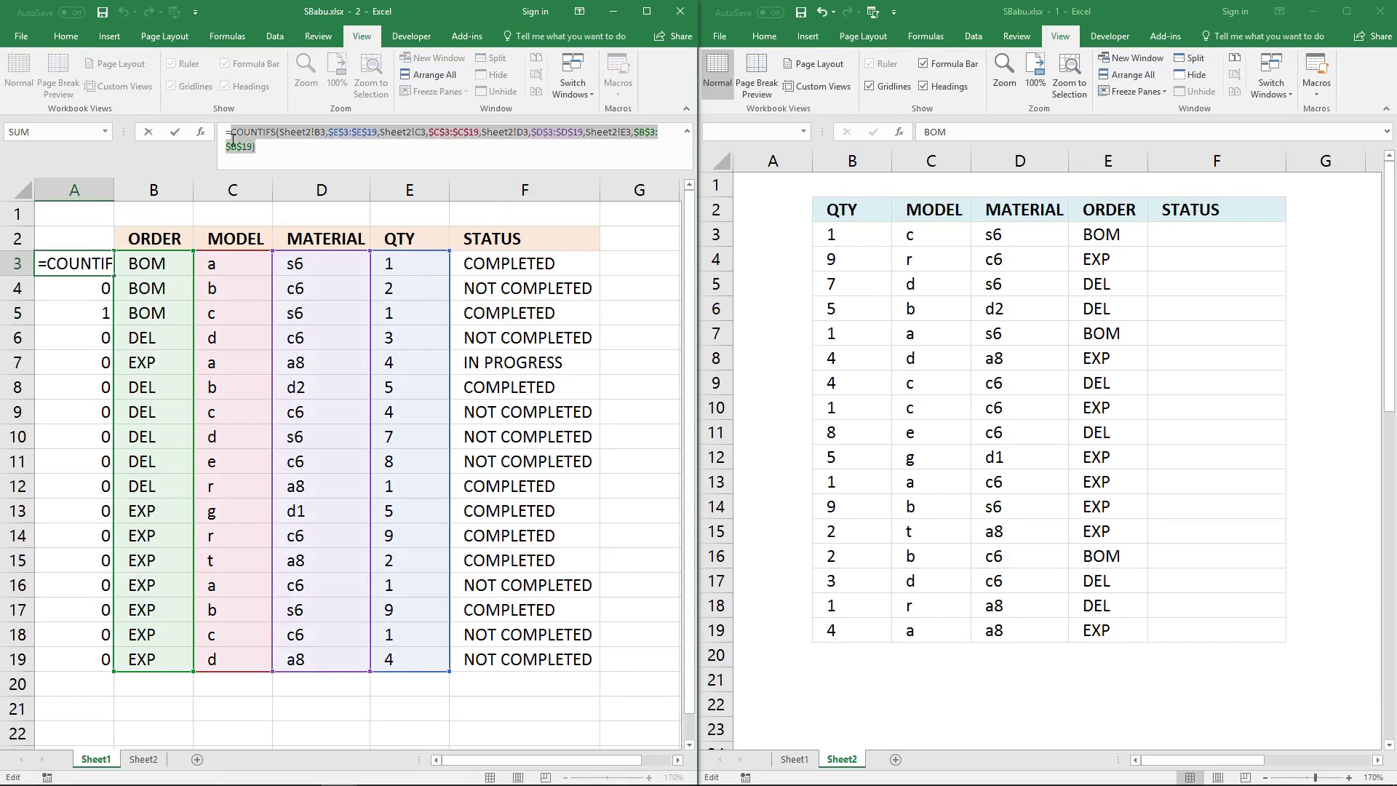
pyautogui.press('Escape')
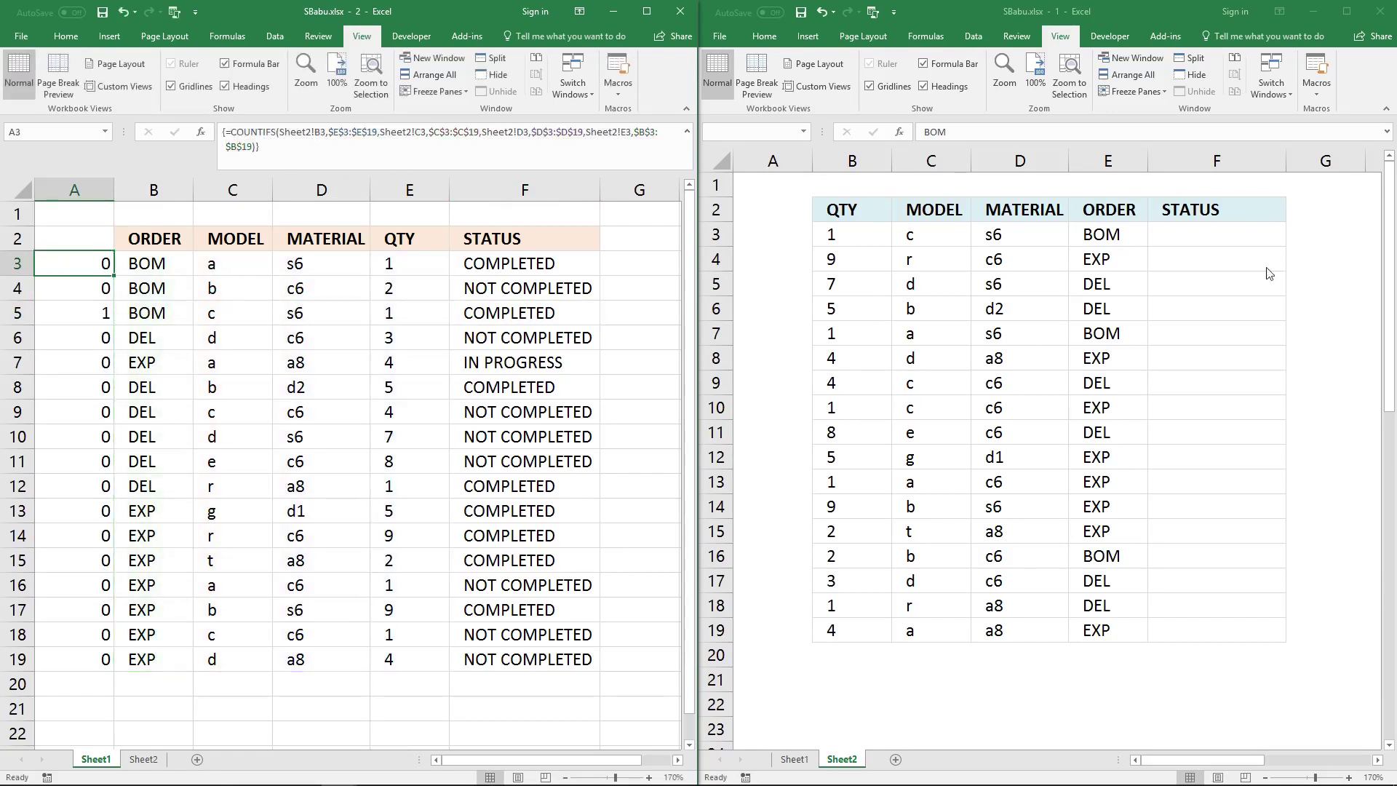
pyautogui.click(1206, 238)
# Step: Paste the COUNTIFS formula into Sheet2 F3 and prefix it with an equals sign
pyautogui.doubleClick(1206, 238)
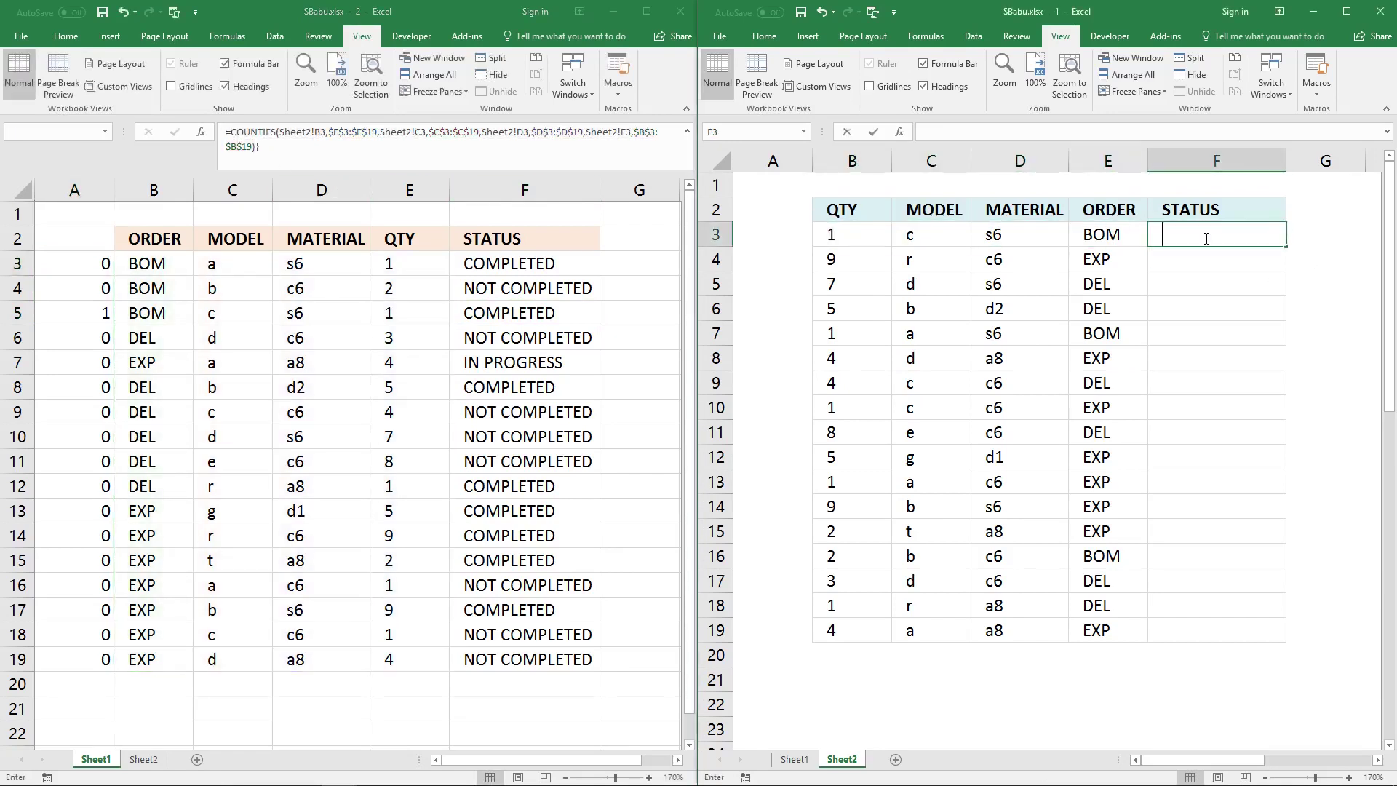
pyautogui.hotkey('ctrl', 'v')
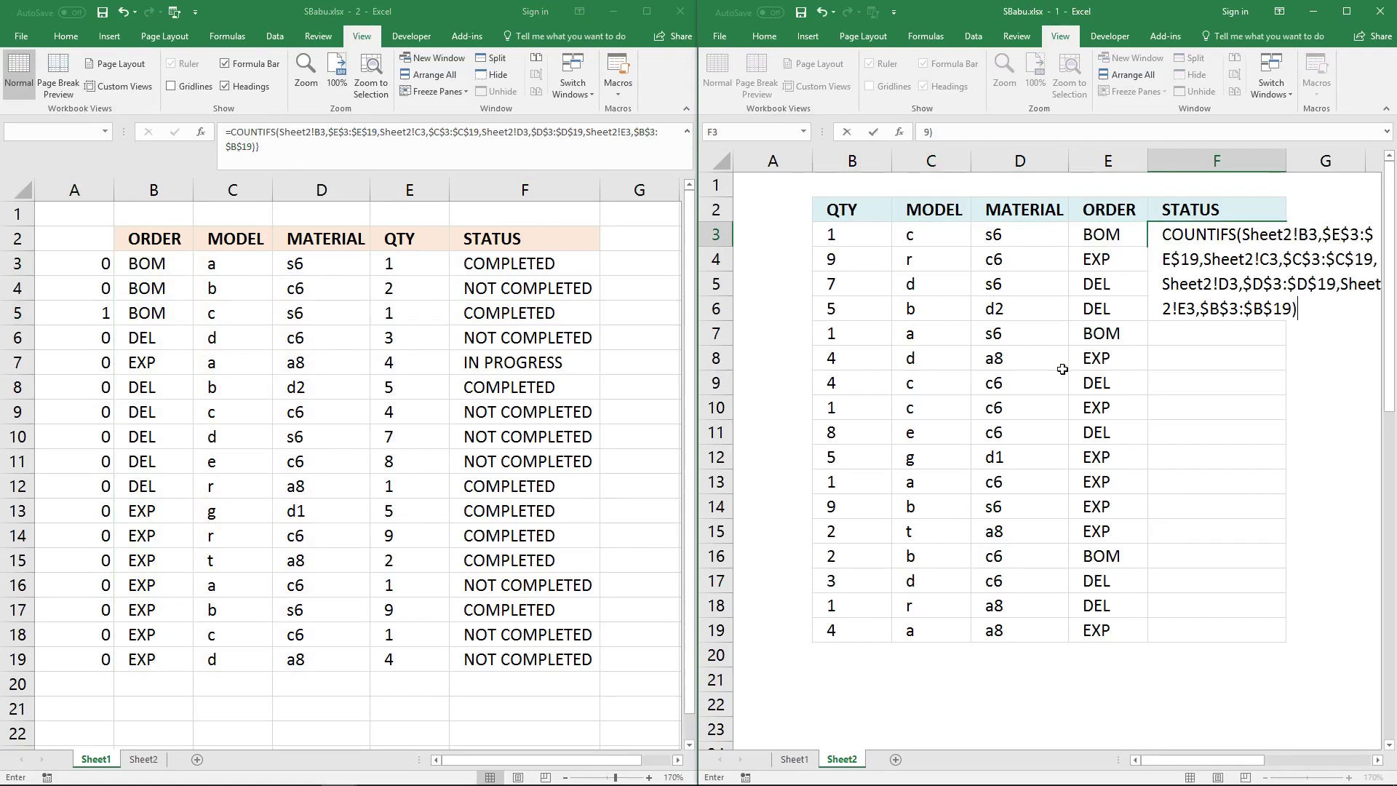
pyautogui.click(1387, 132)
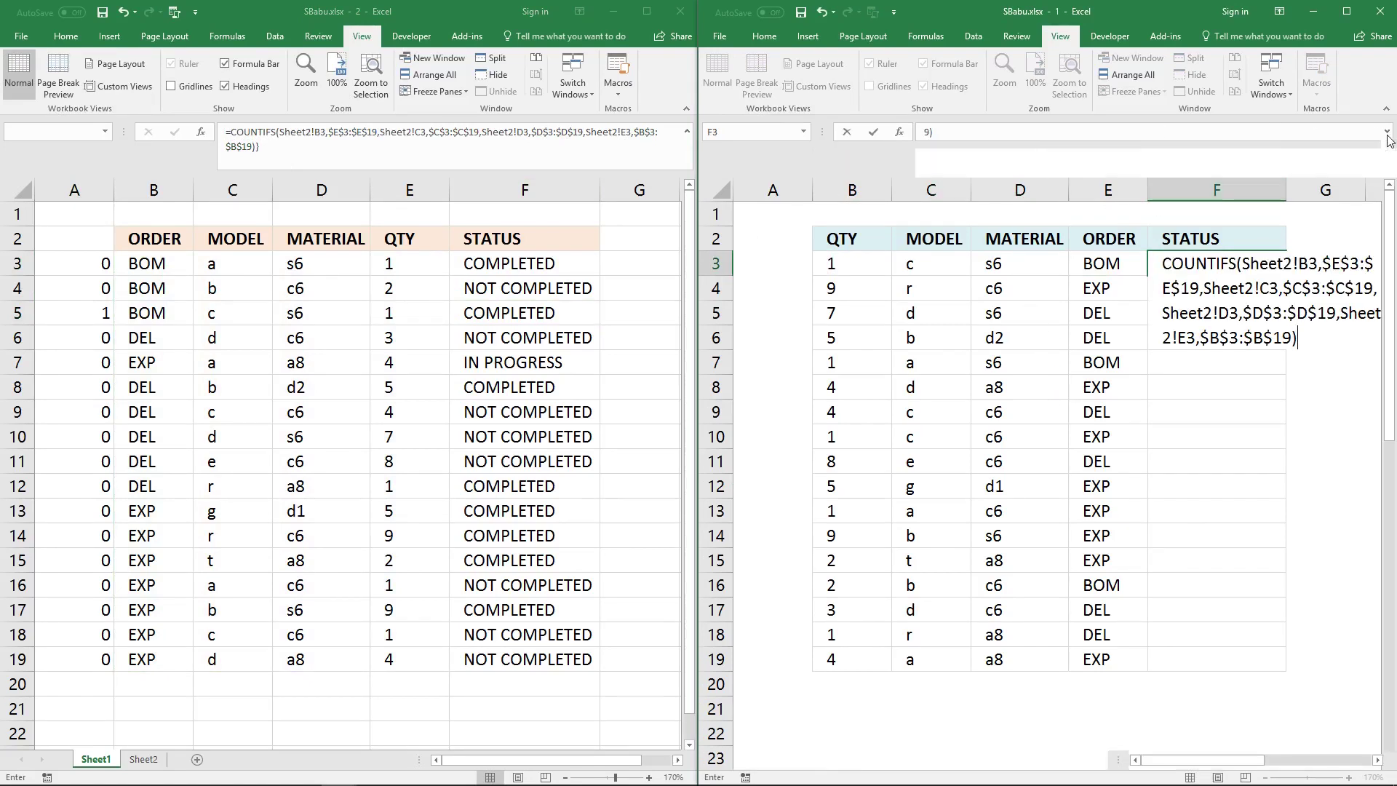
pyautogui.click(924, 134)
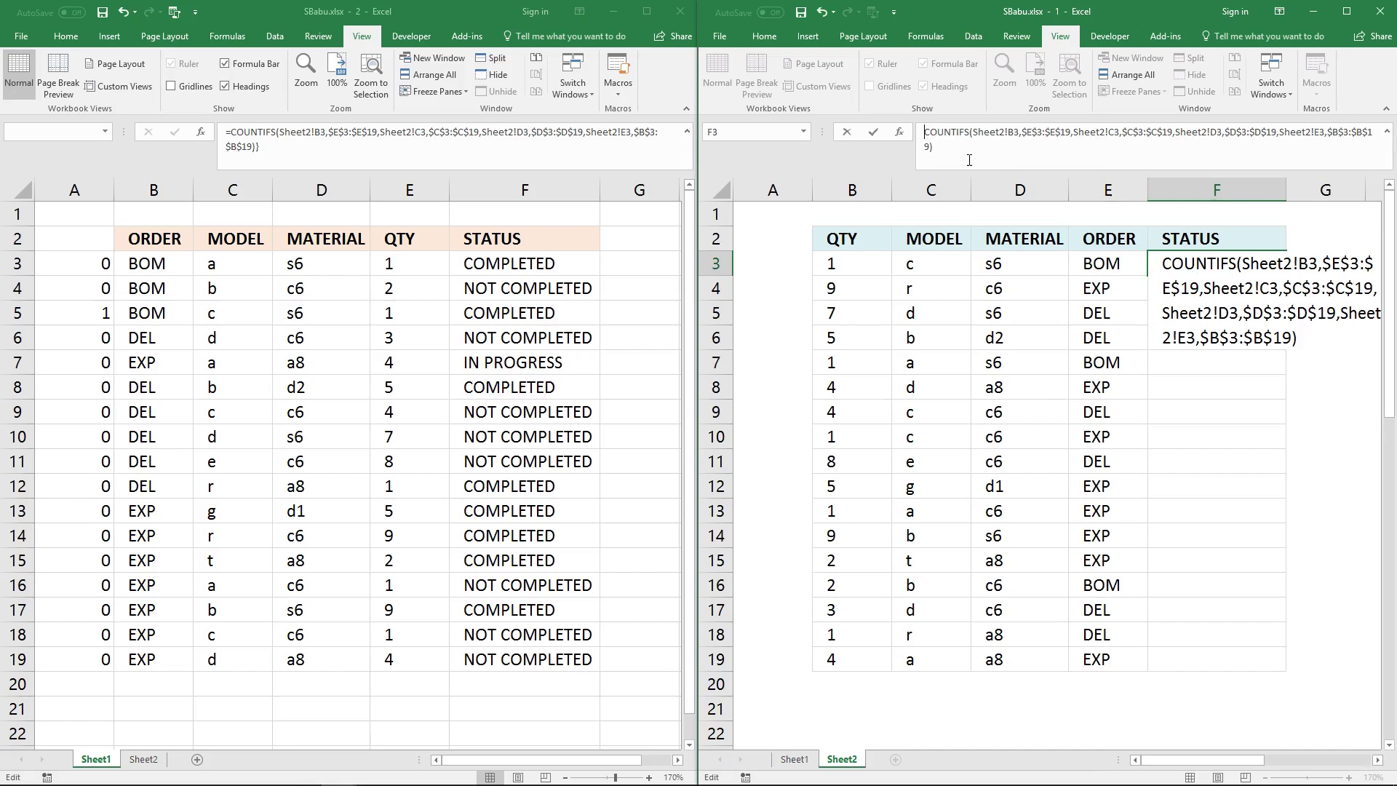
pyautogui.write('=')
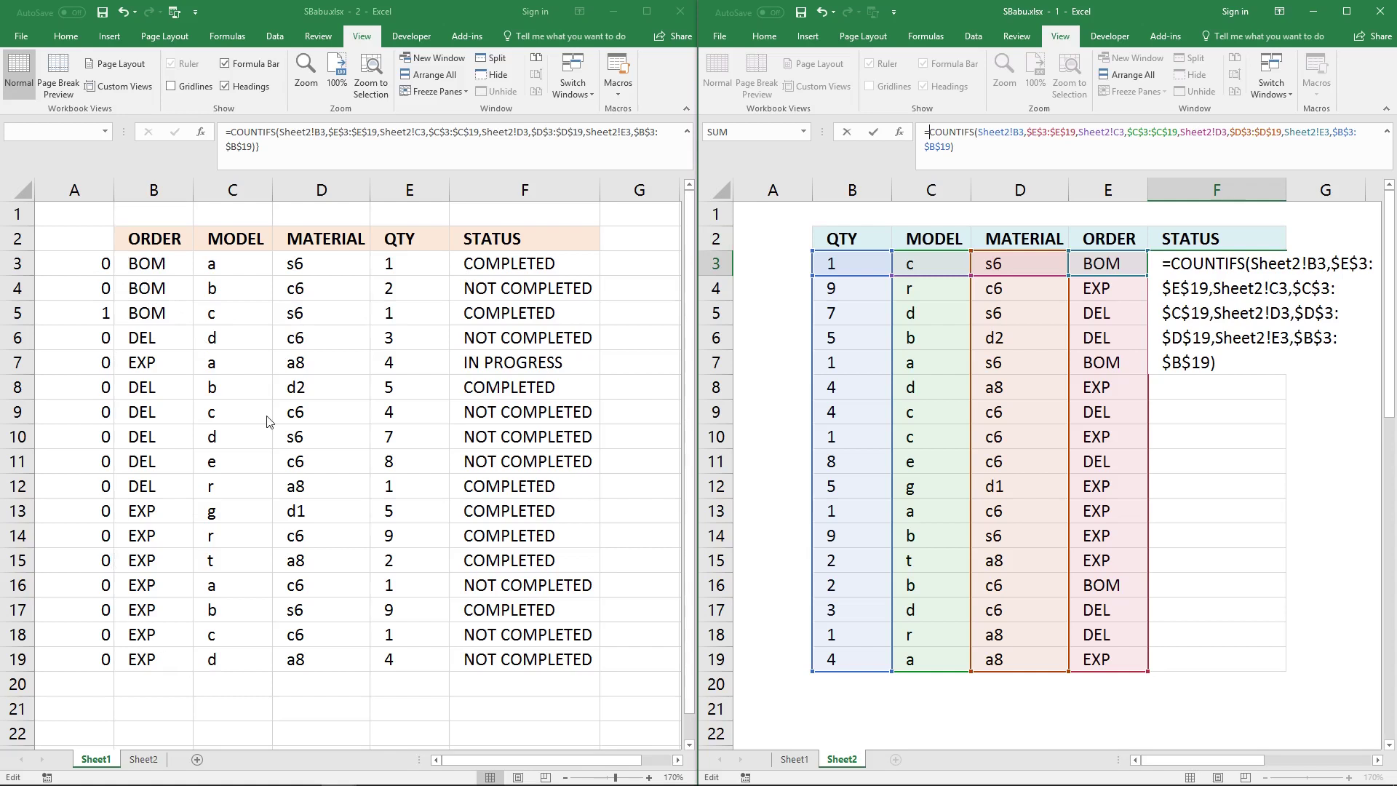
# Step: Wrap the formula as =MATCH(1,COUNTIFS(…),0)
pyautogui.write('MATCH(')
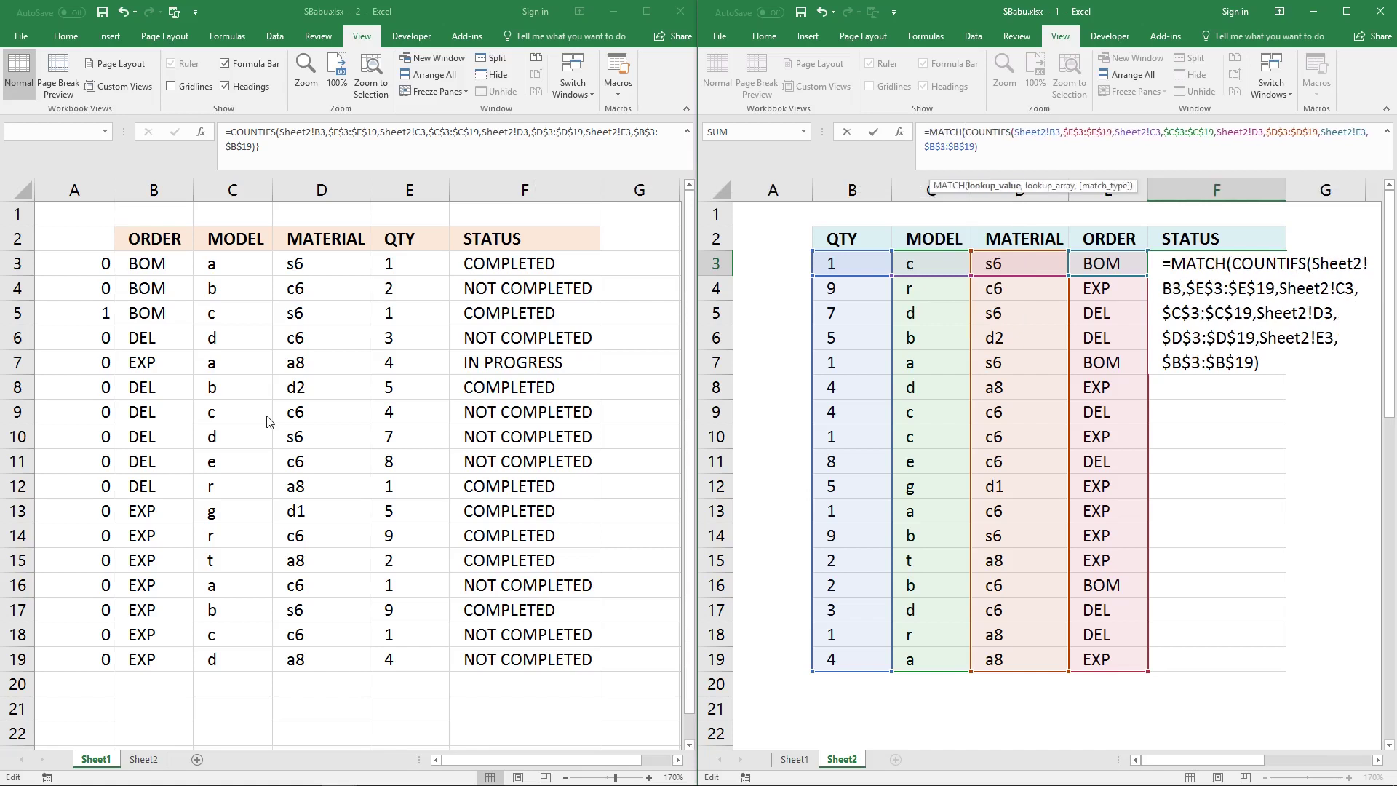
pyautogui.write('1')
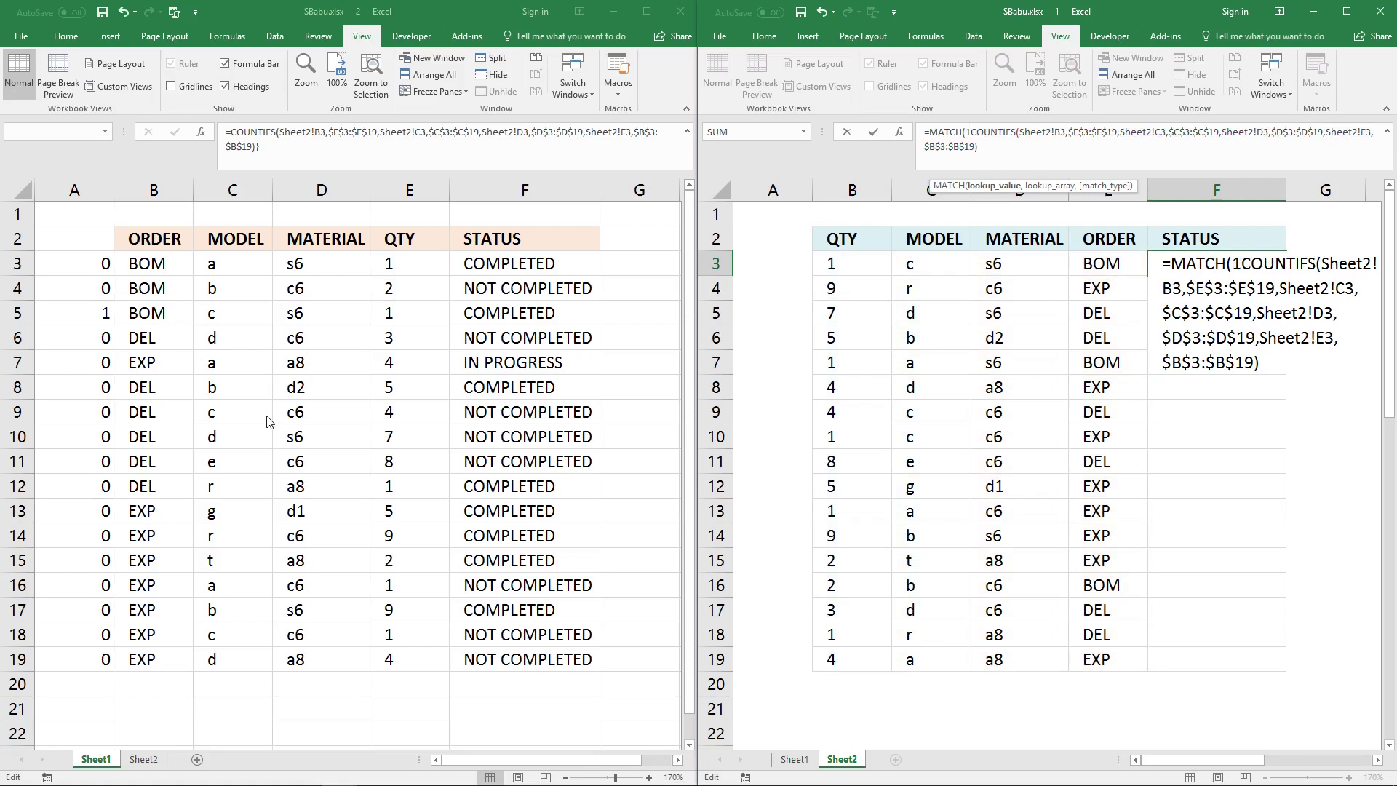
pyautogui.write(',')
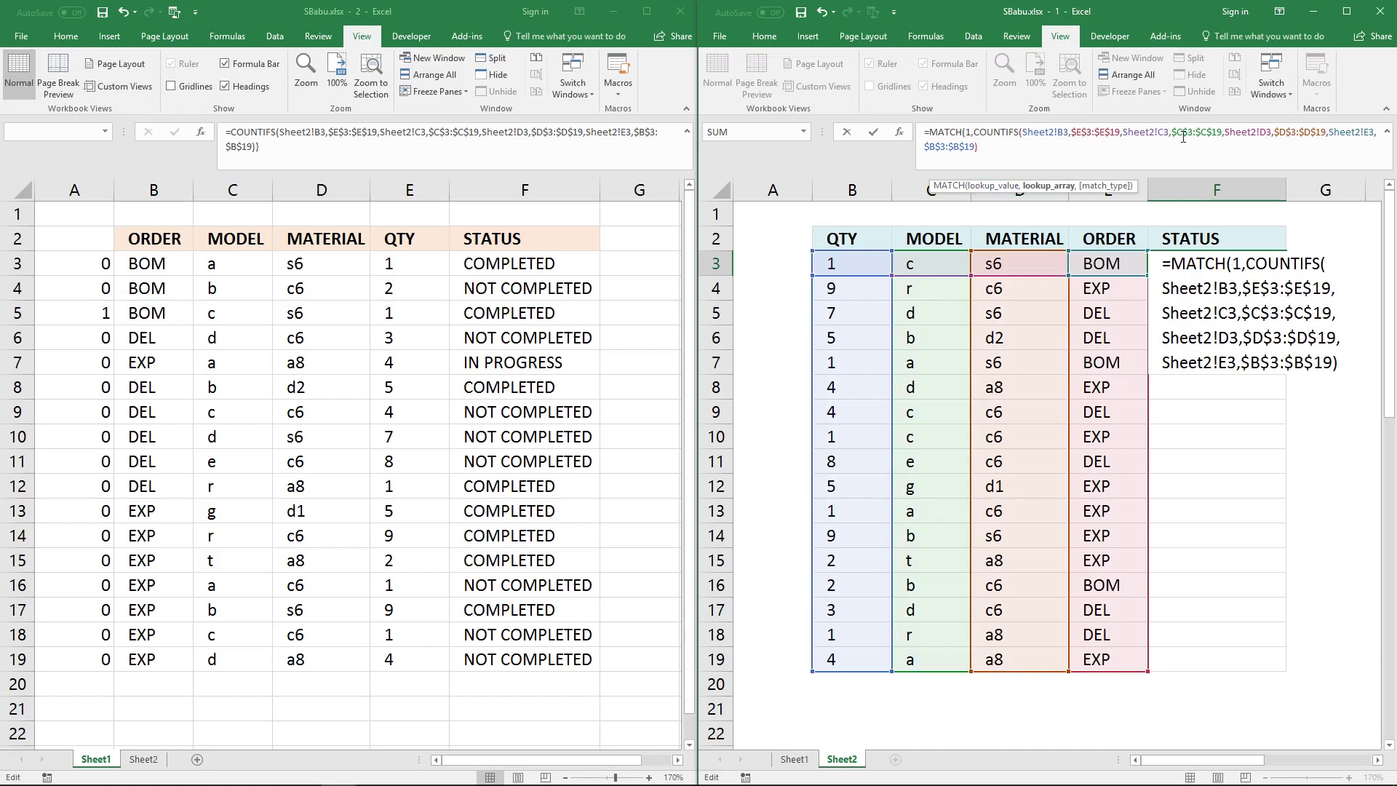
pyautogui.write(',')
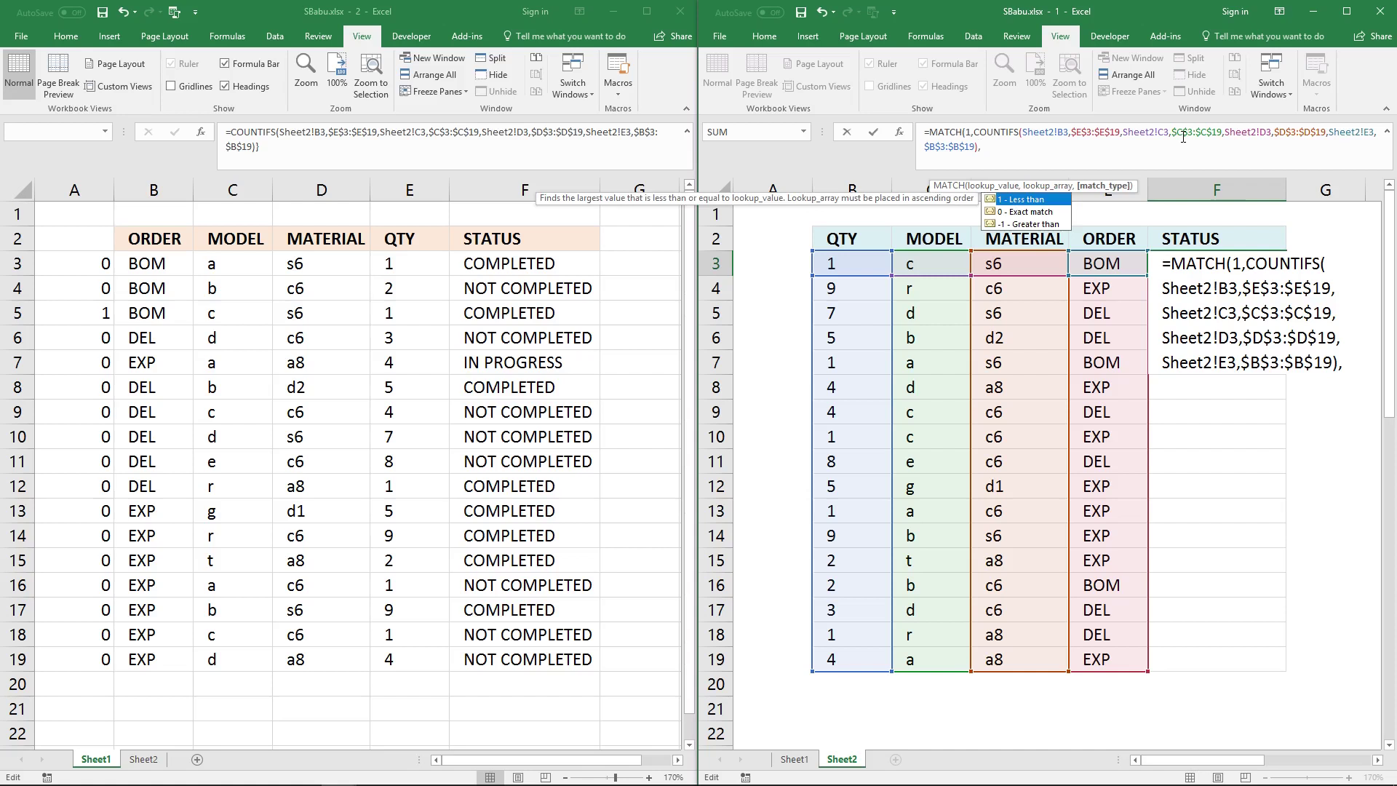
pyautogui.write('0)')
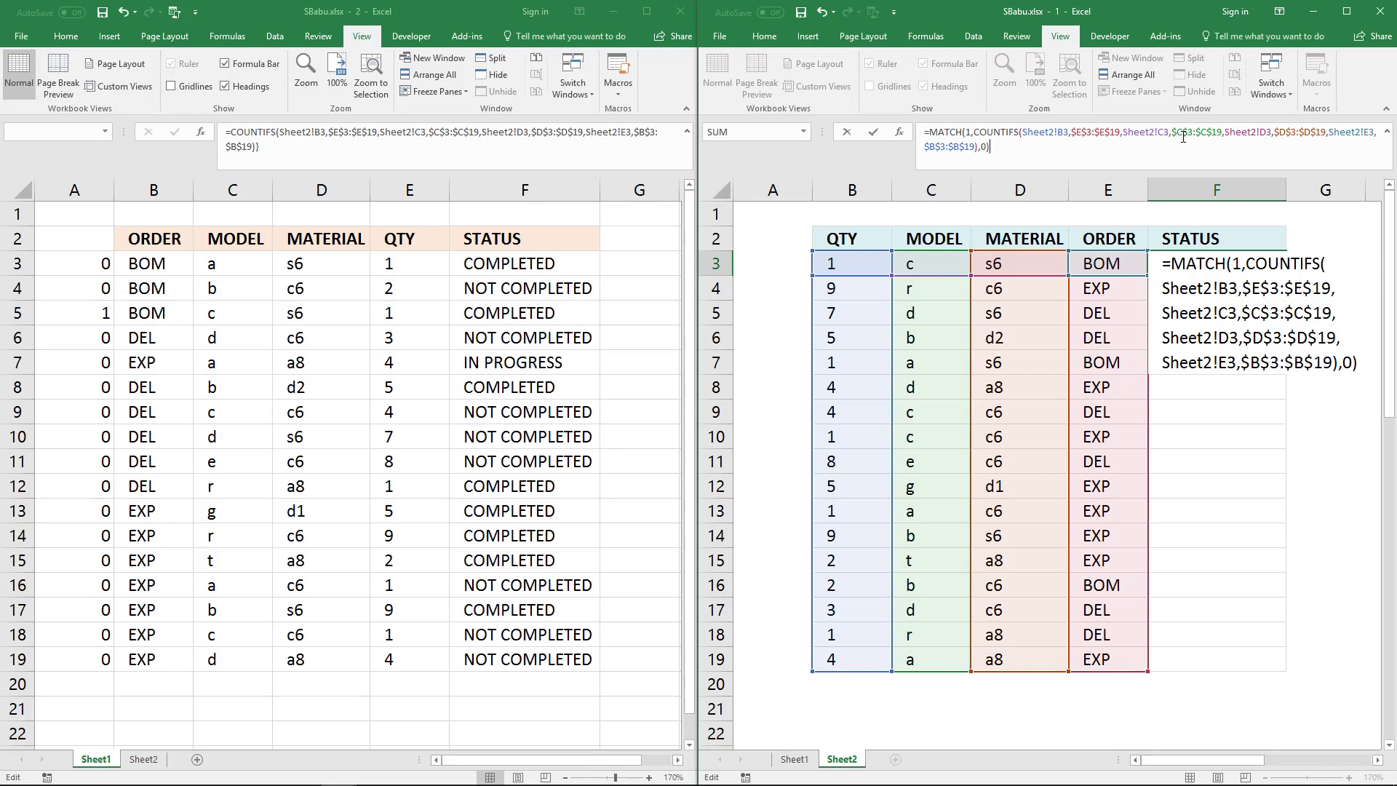
# Step: Commit the MATCH formula in F3 as an array formula and show the Formulas tab
pyautogui.hotkey('ctrl', 'shift', 'Return')
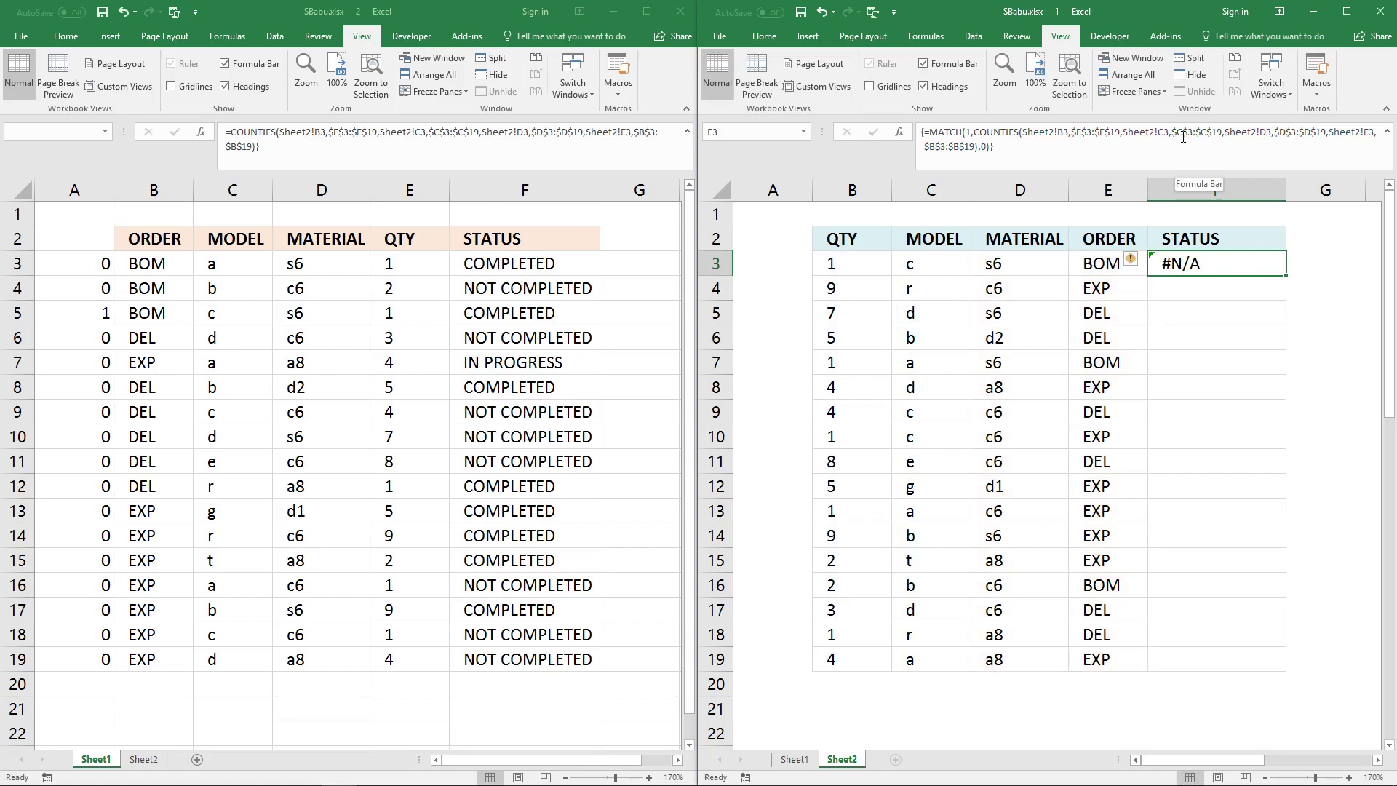
pyautogui.hotkey('alt', 'm')
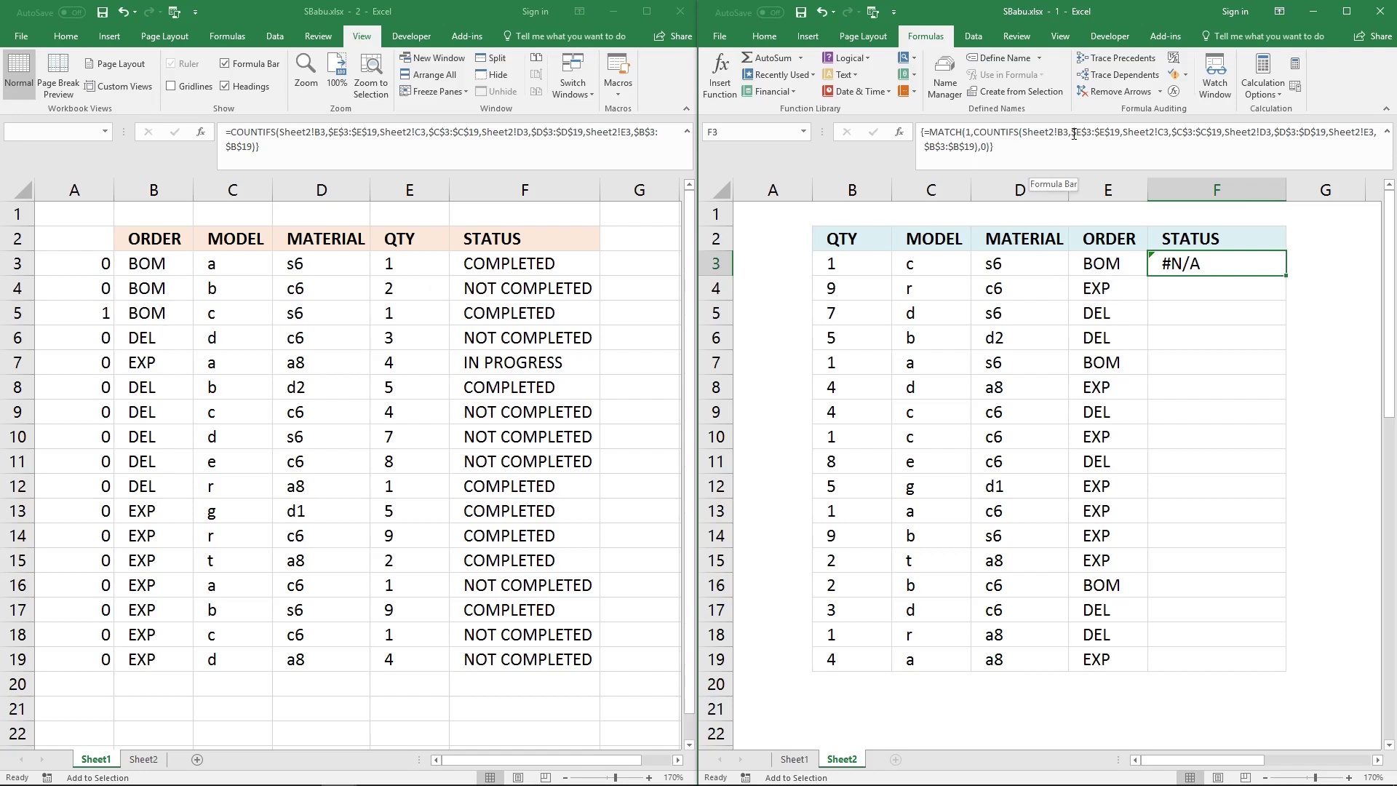
# Step: Prefix all four COUNTIFS ranges in F3 with Sheet1! and re-enter as an array formula returning 3
pyautogui.click(1074, 134)
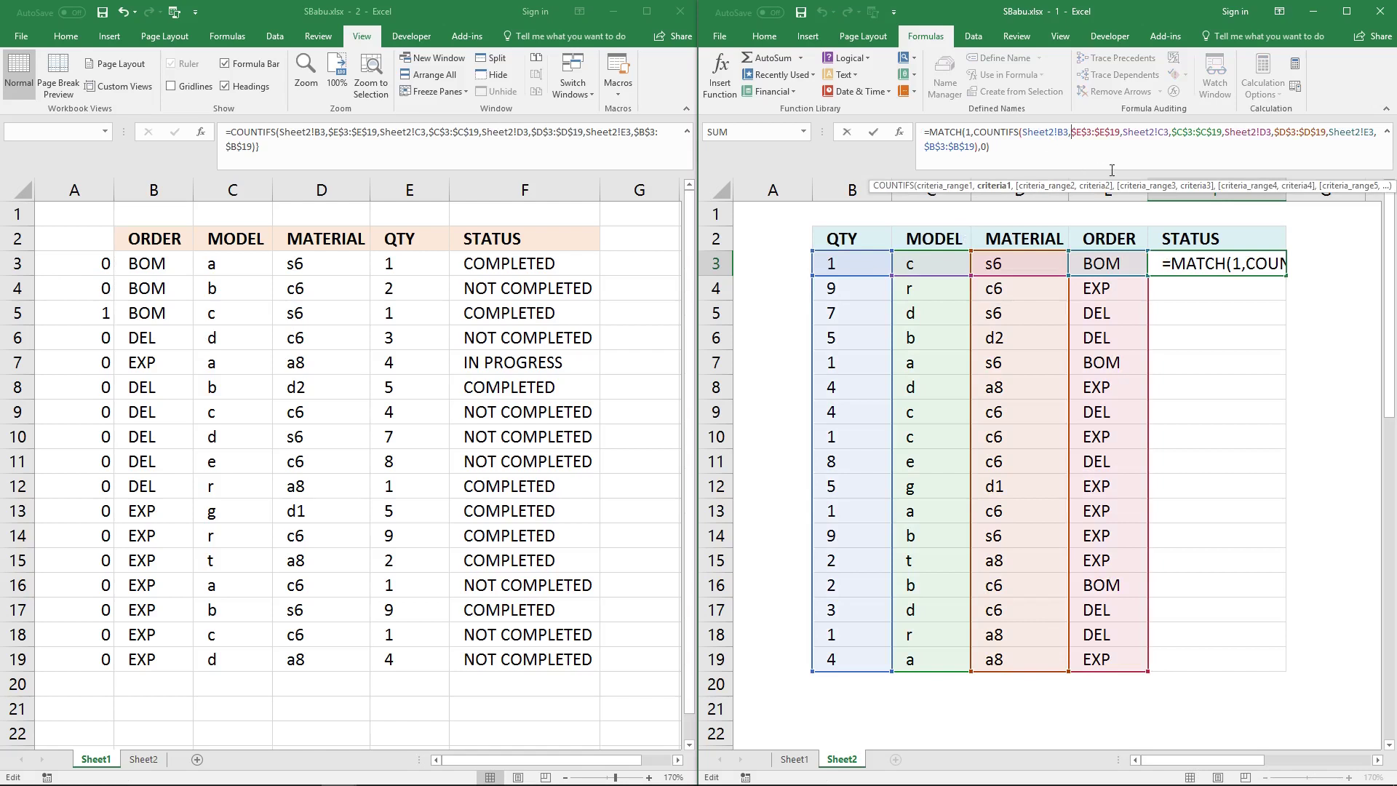
pyautogui.write('Sheet')
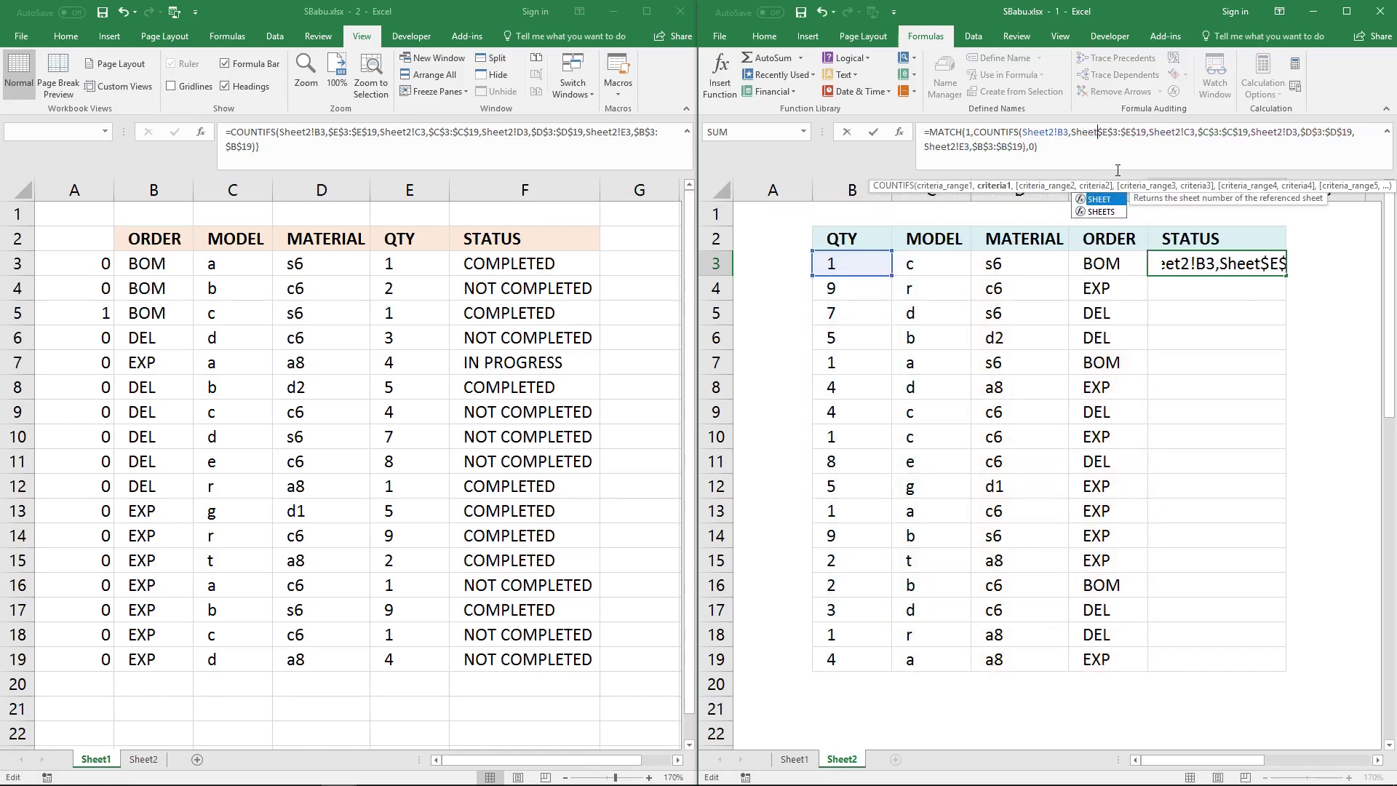
pyautogui.write('!')
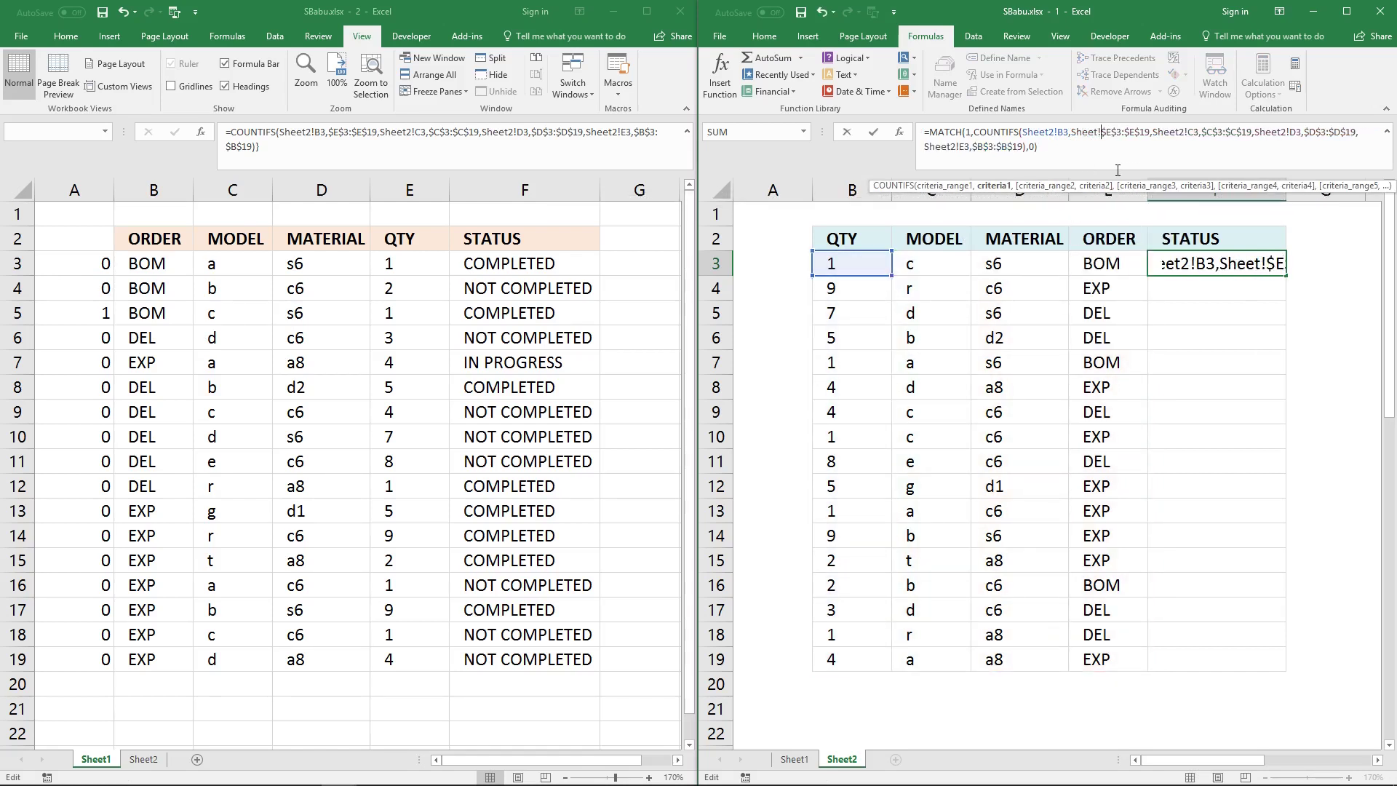
pyautogui.press('BackSpace')
pyautogui.write('1!')
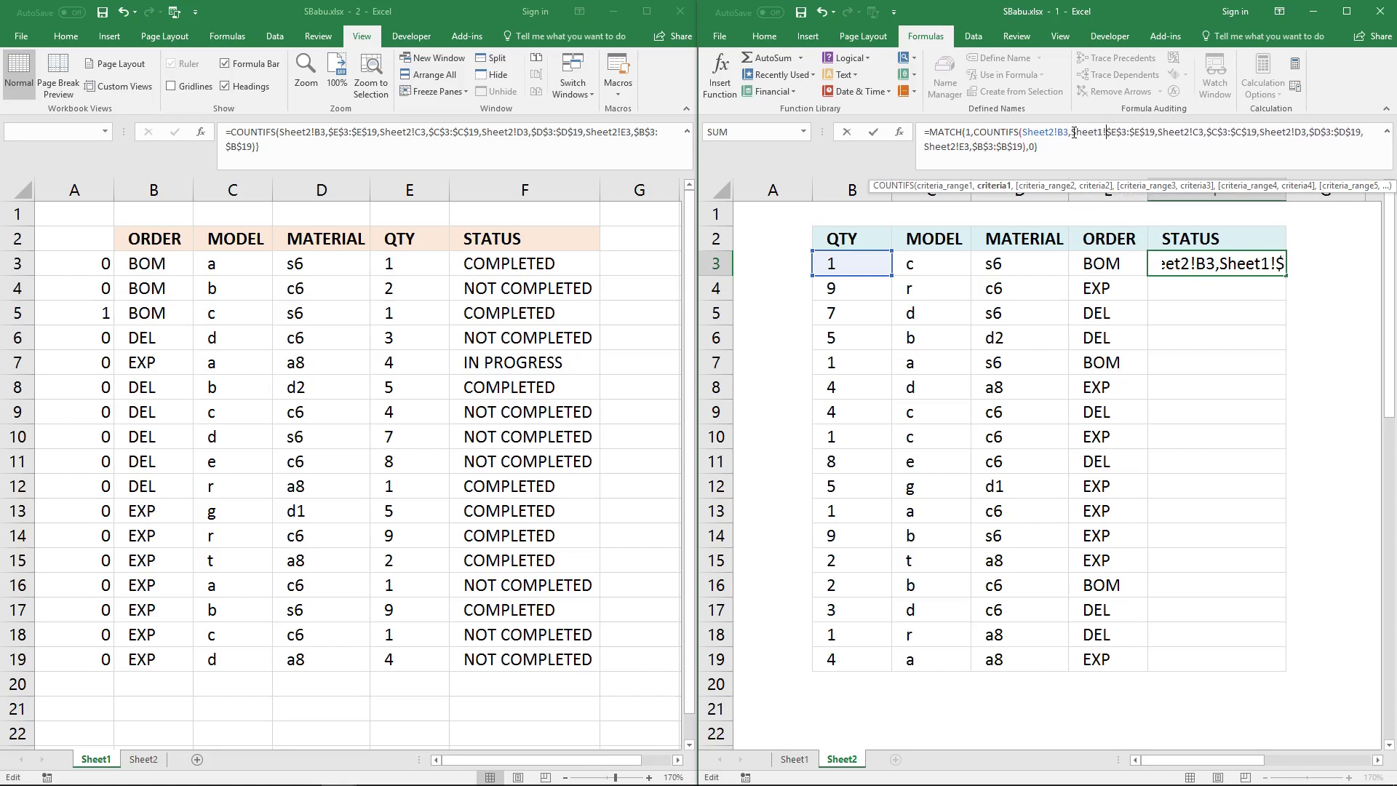
pyautogui.moveTo(1071, 137); pyautogui.dragTo(1104, 138)
pyautogui.click(1208, 136)
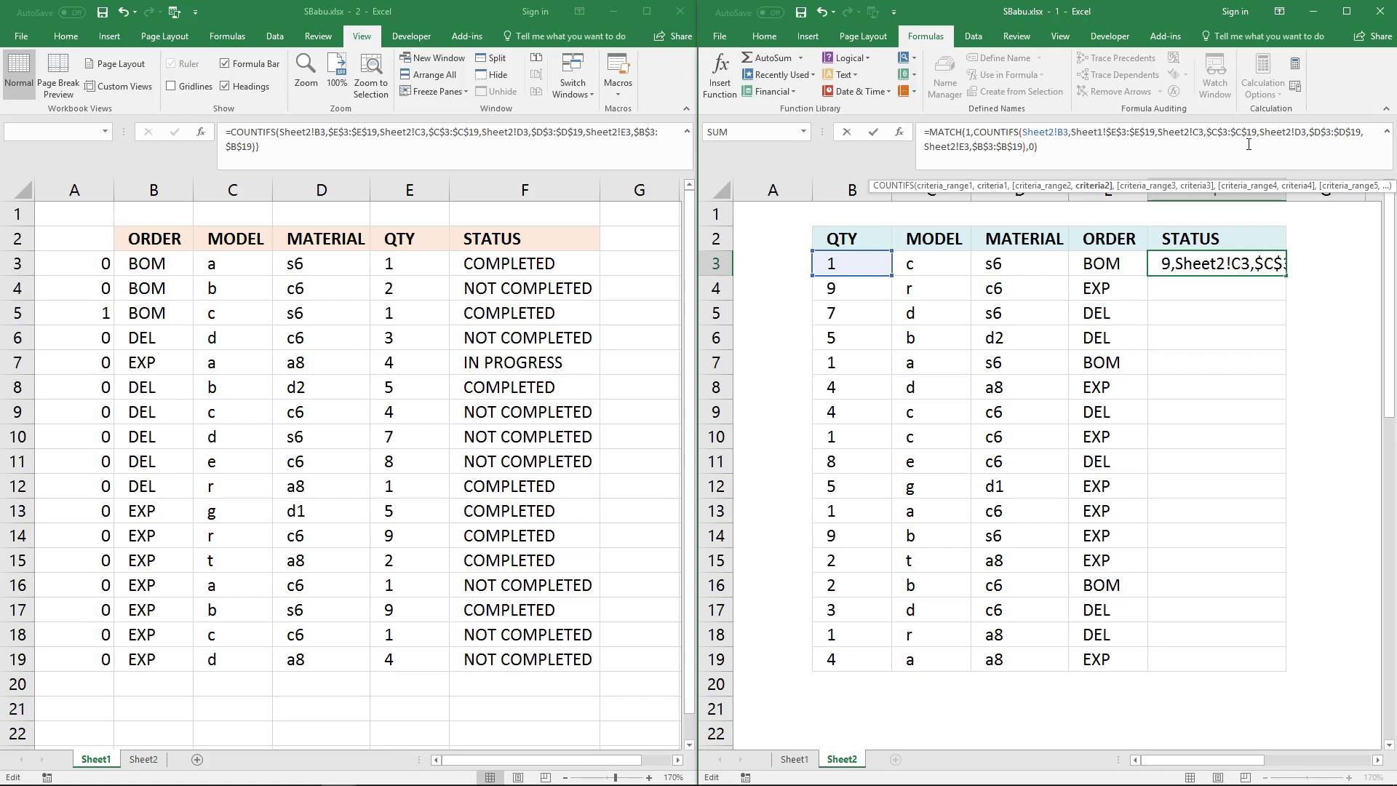
pyautogui.write('Sheet1!')
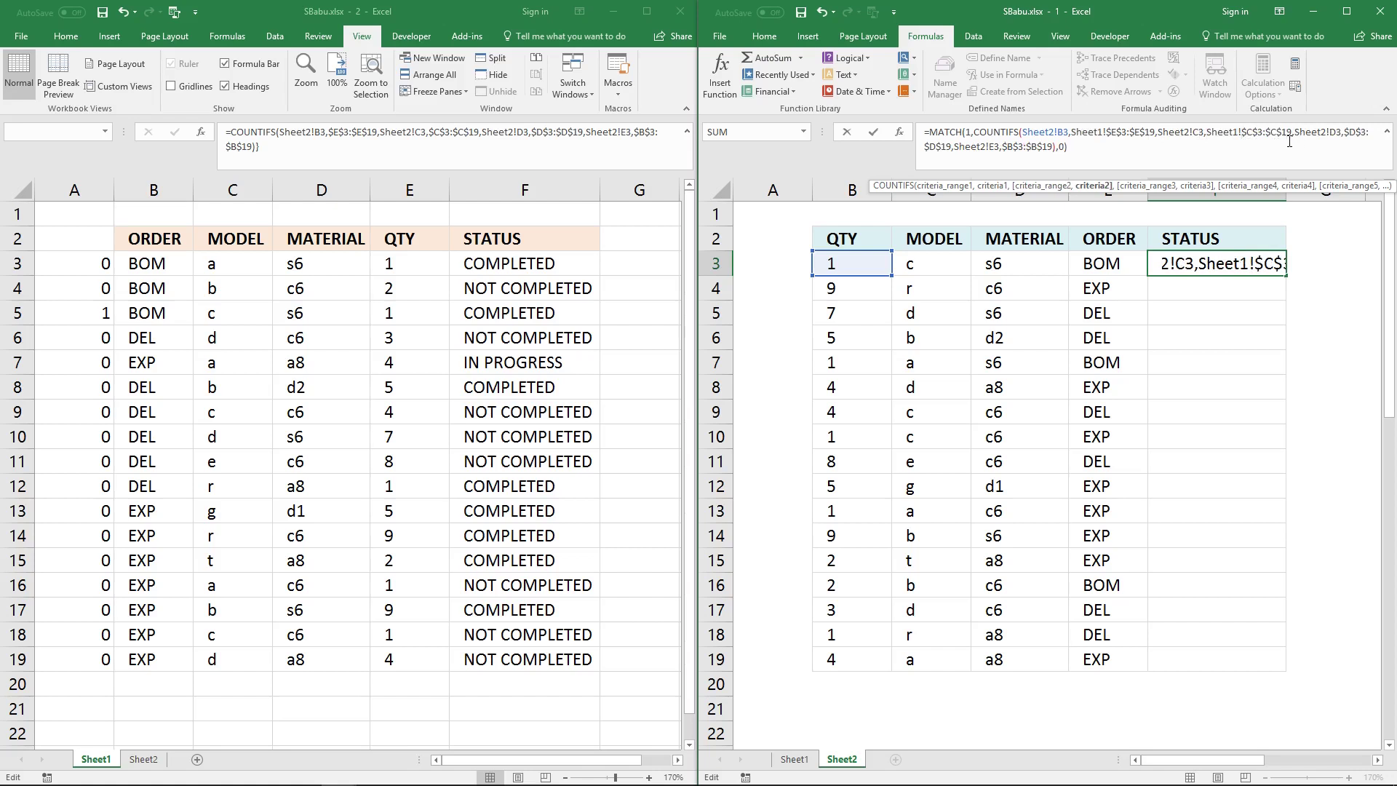
pyautogui.click(1348, 135)
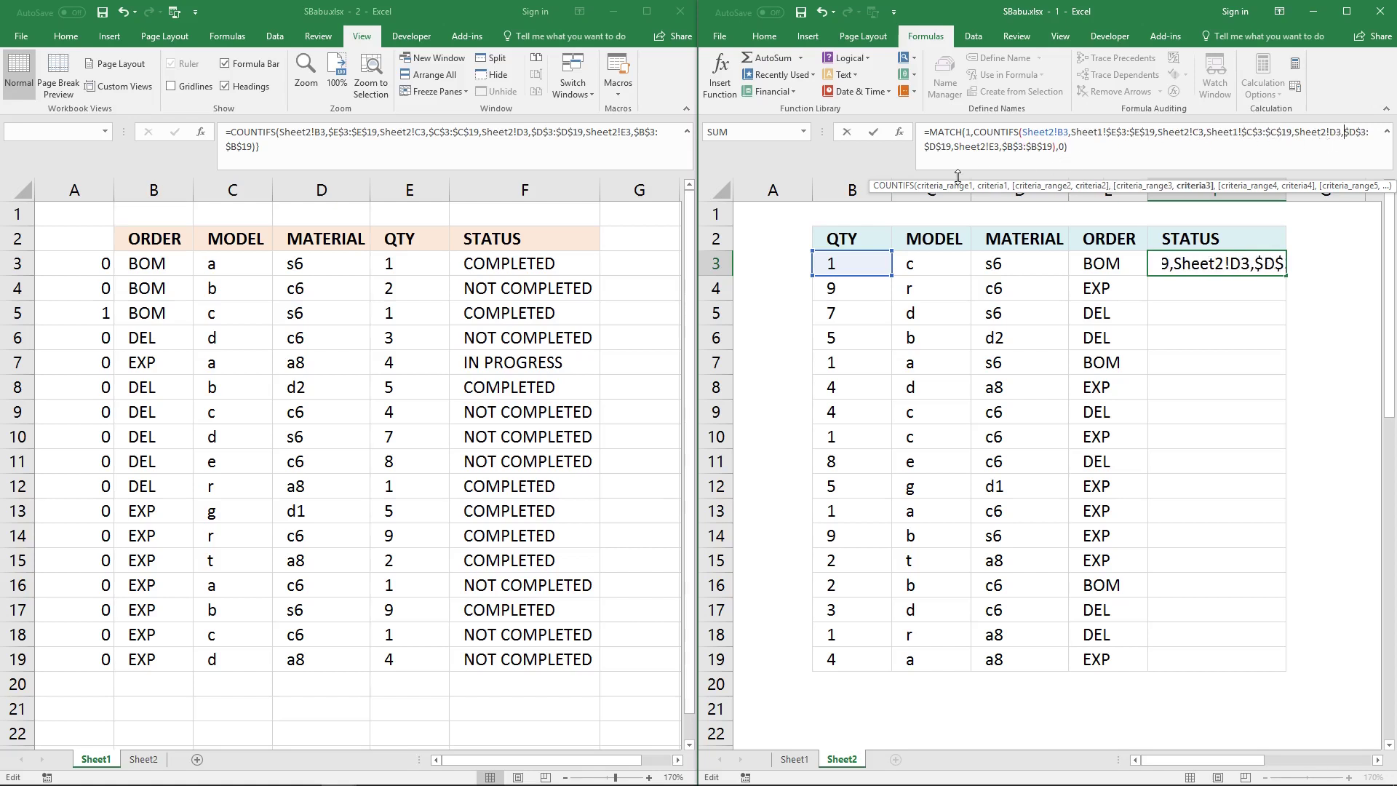
pyautogui.write('Sheet1!')
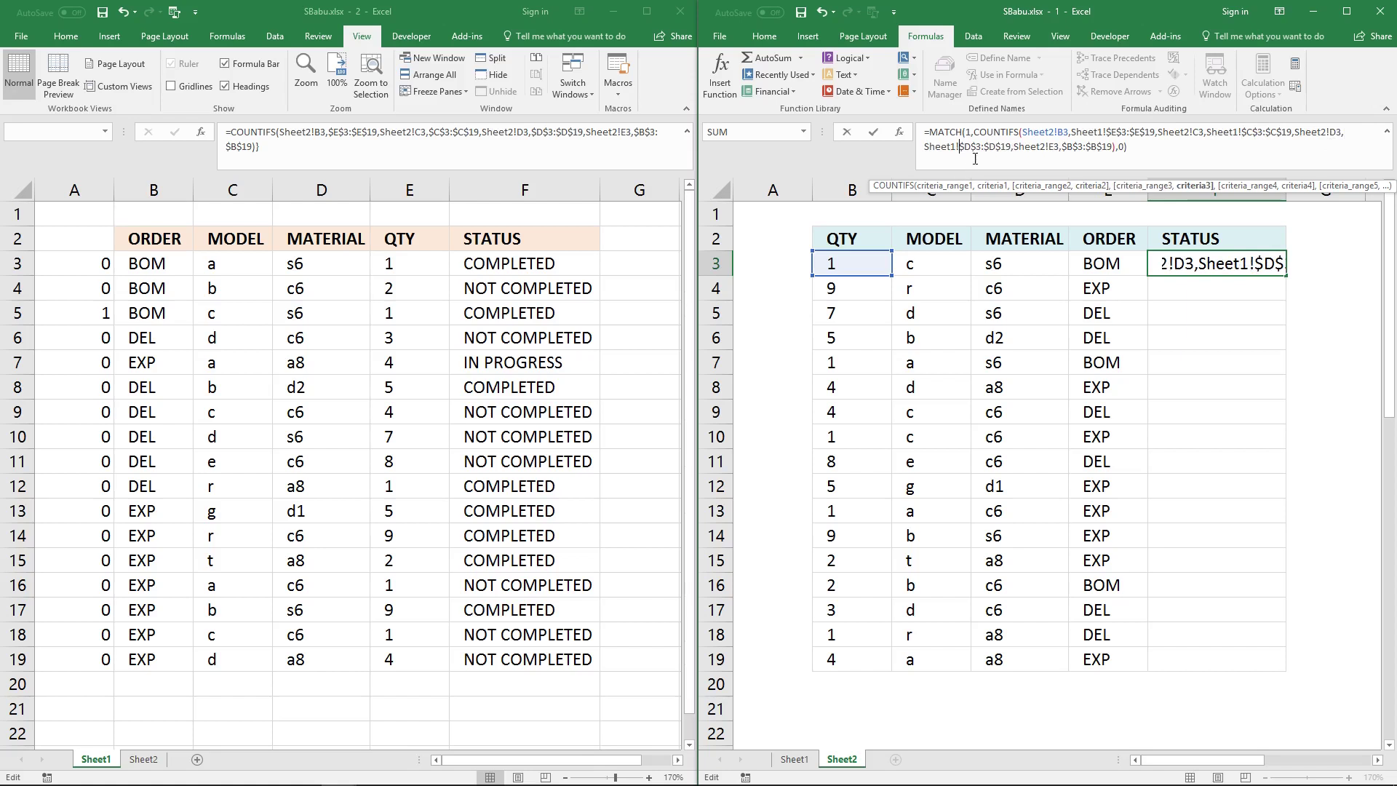
pyautogui.click(1061, 147)
pyautogui.write('Sheet1!')
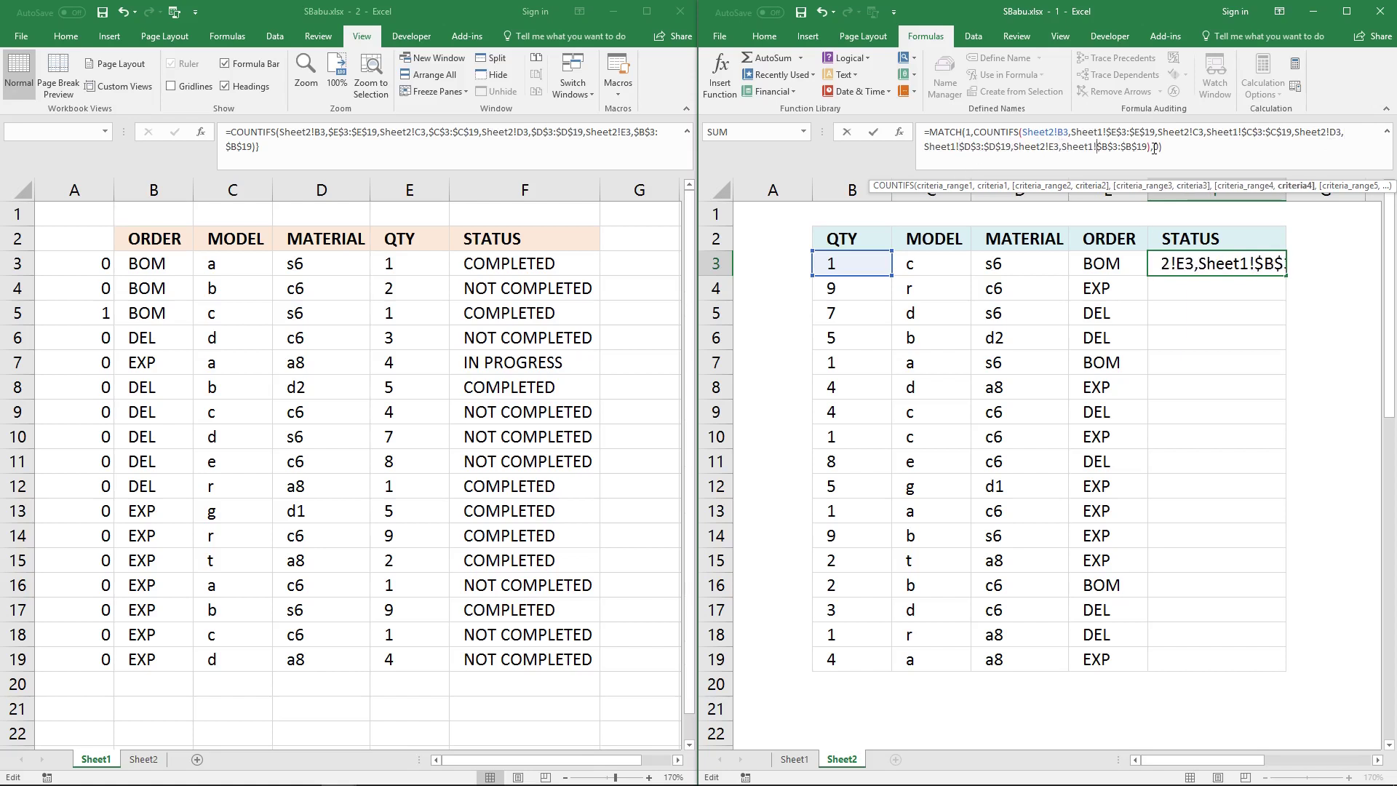
pyautogui.hotkey('ctrl', 'shift', 'Return')
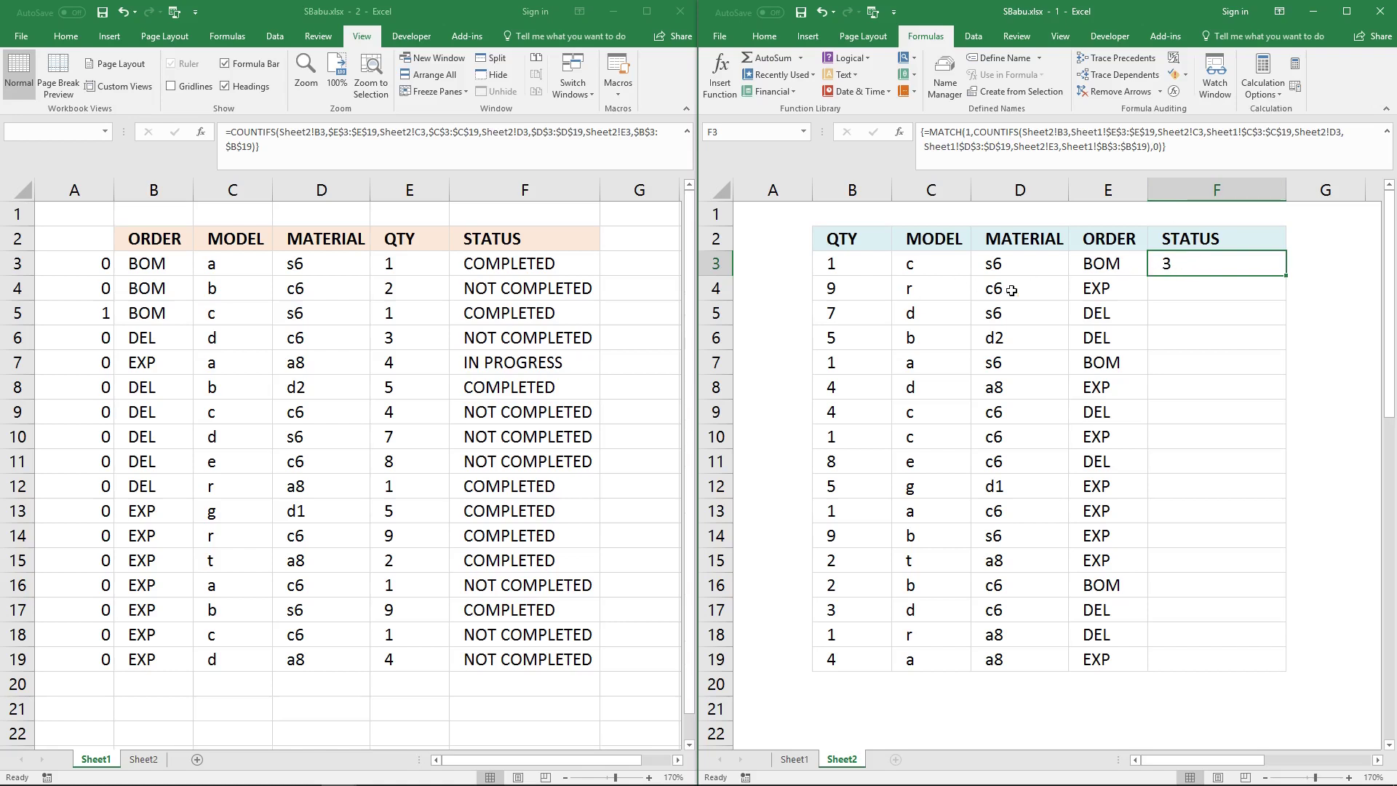
pyautogui.click(109, 266)
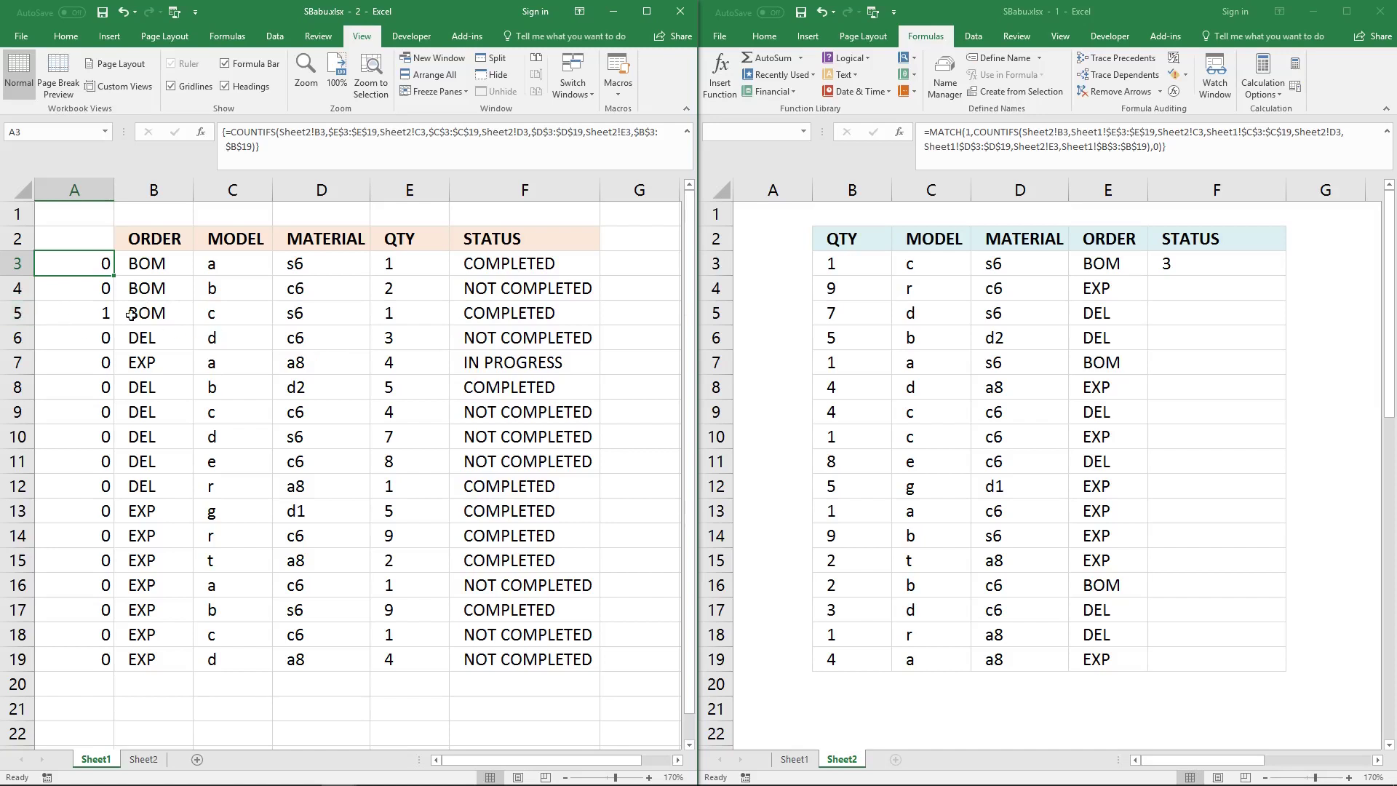
pyautogui.moveTo(102, 313); pyautogui.dragTo(497, 314)
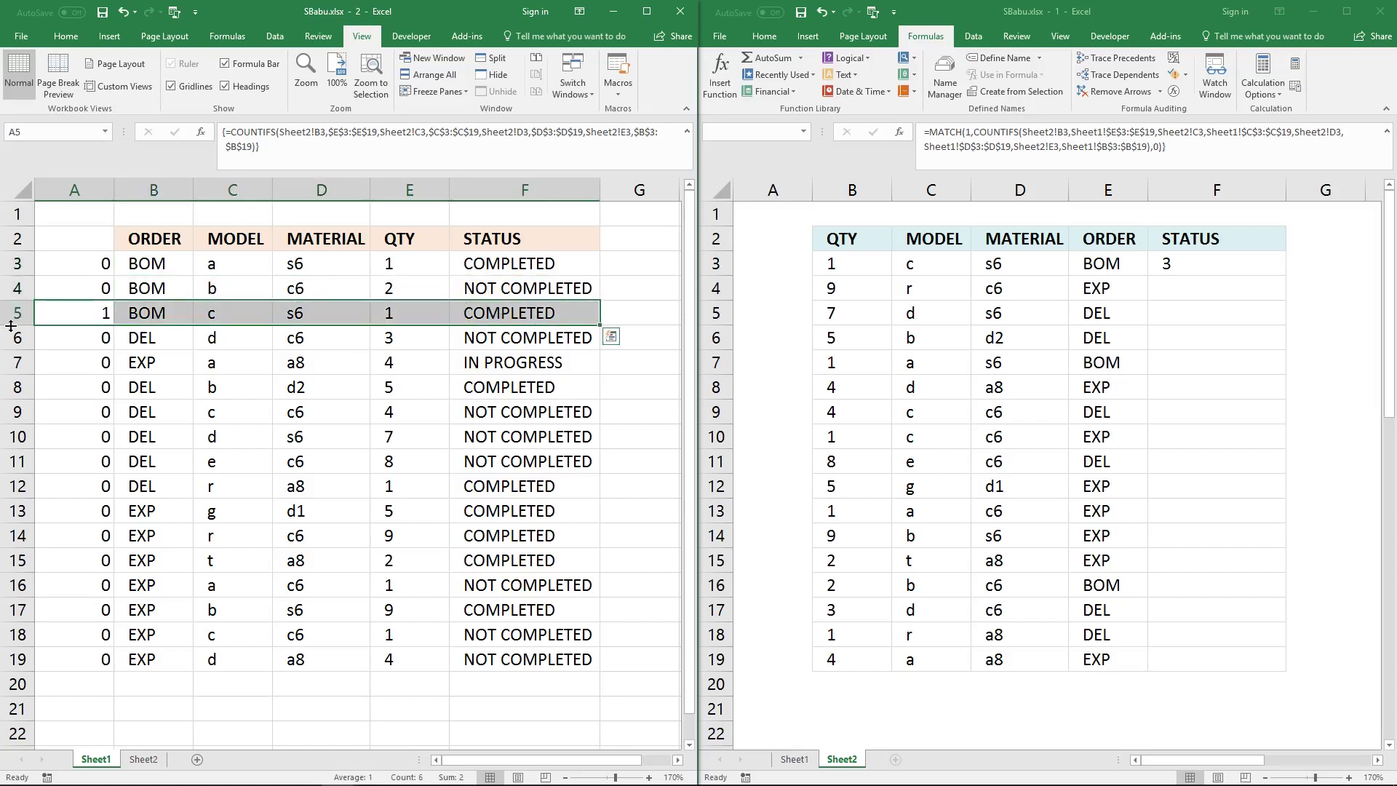
pyautogui.click(1186, 268)
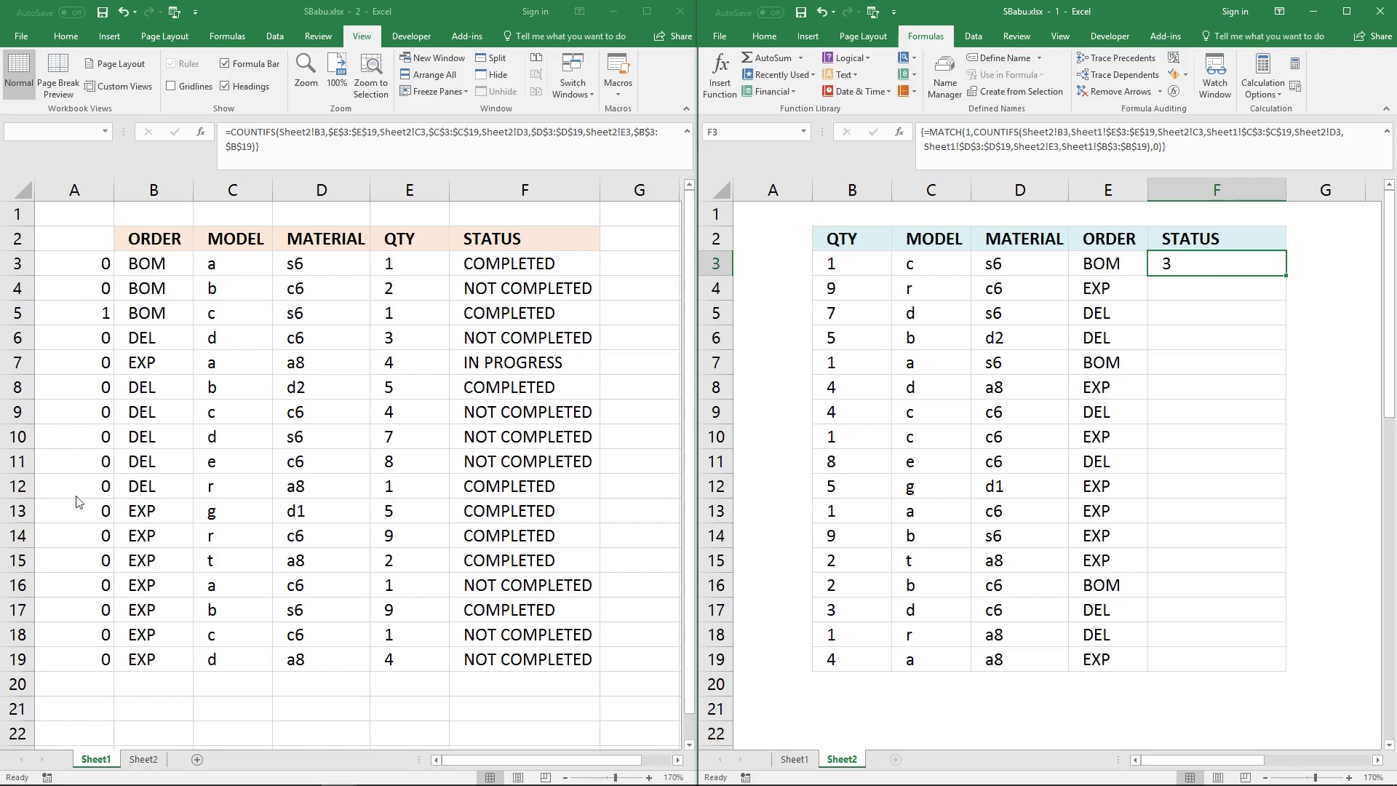
pyautogui.moveTo(100, 662); pyautogui.dragTo(88, 267)
pyautogui.moveTo(93, 212); pyautogui.dragTo(95, 654)
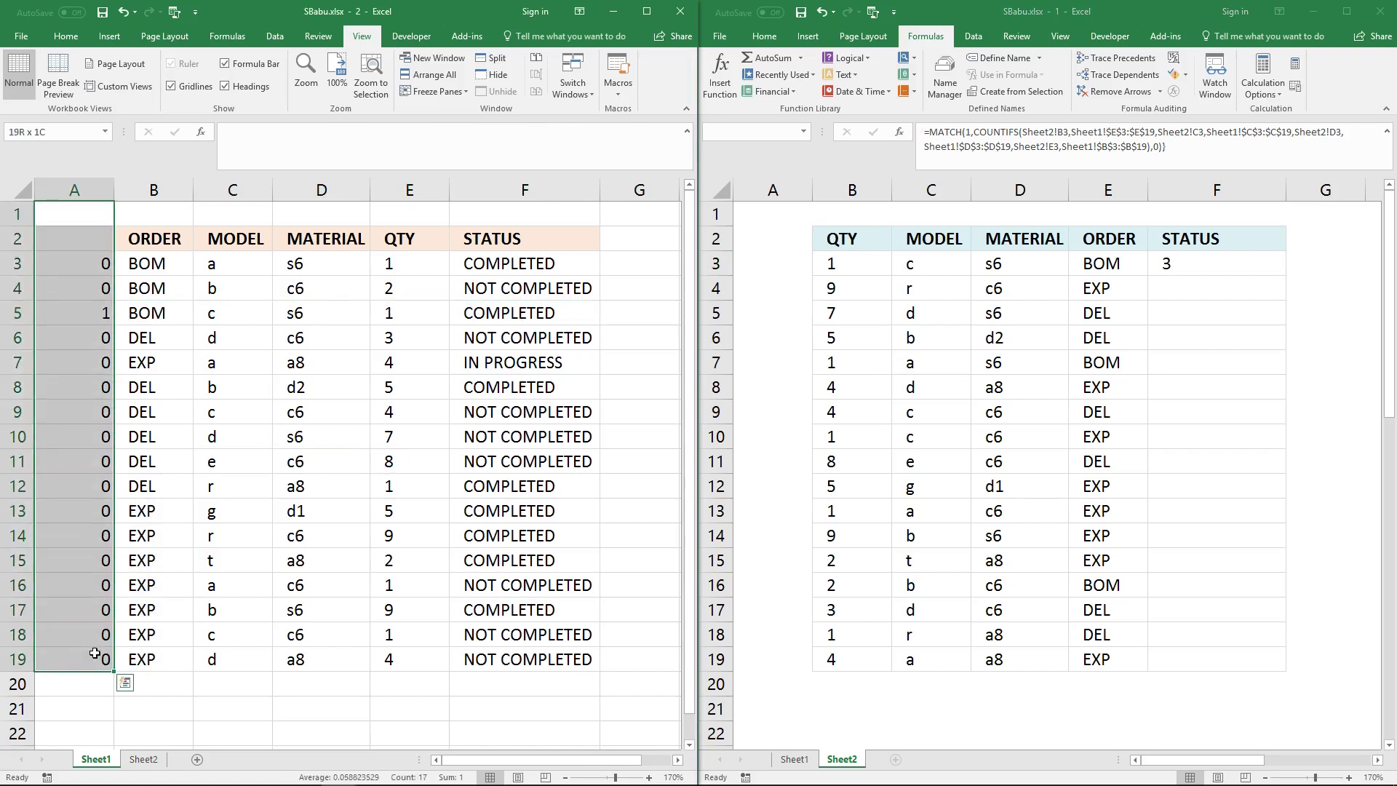
pyautogui.click(77, 266)
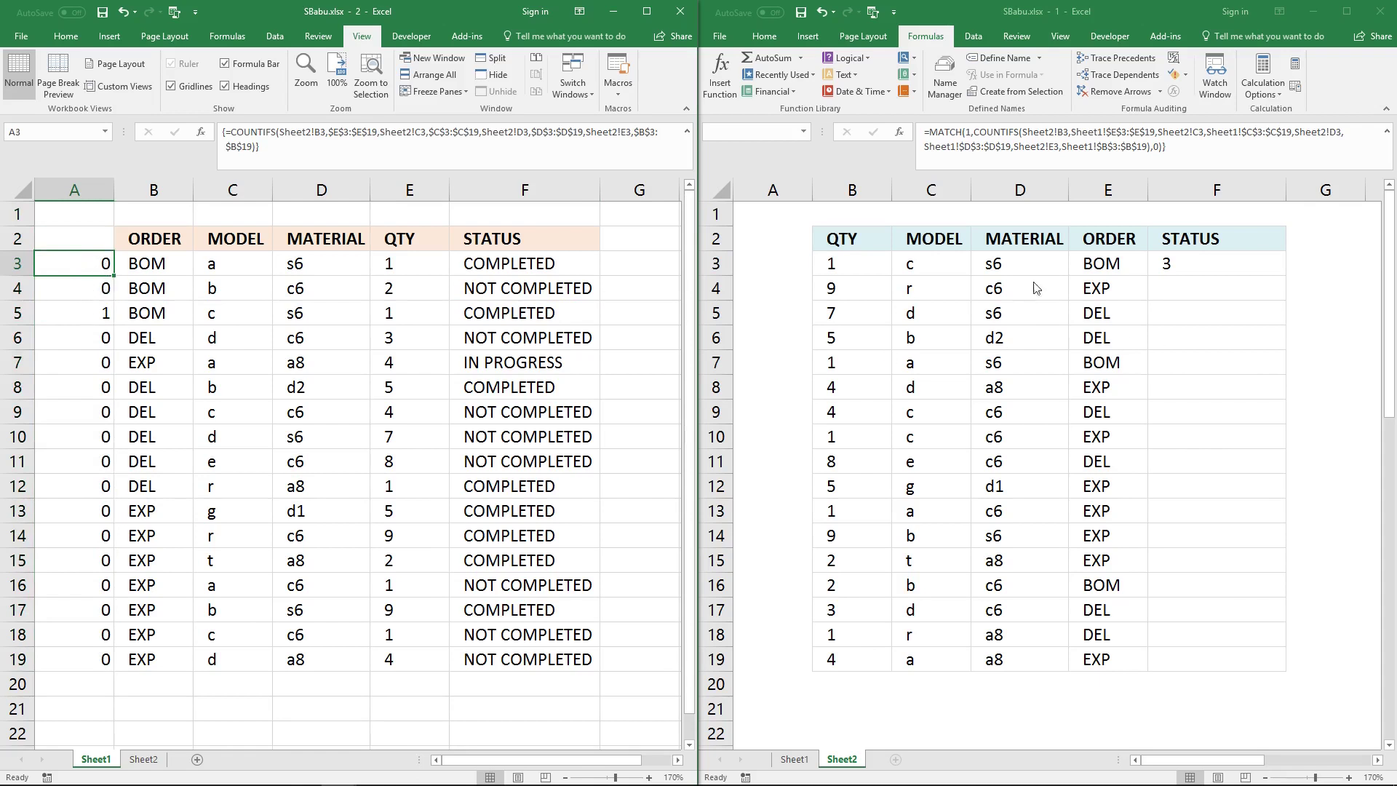
pyautogui.click(1213, 269)
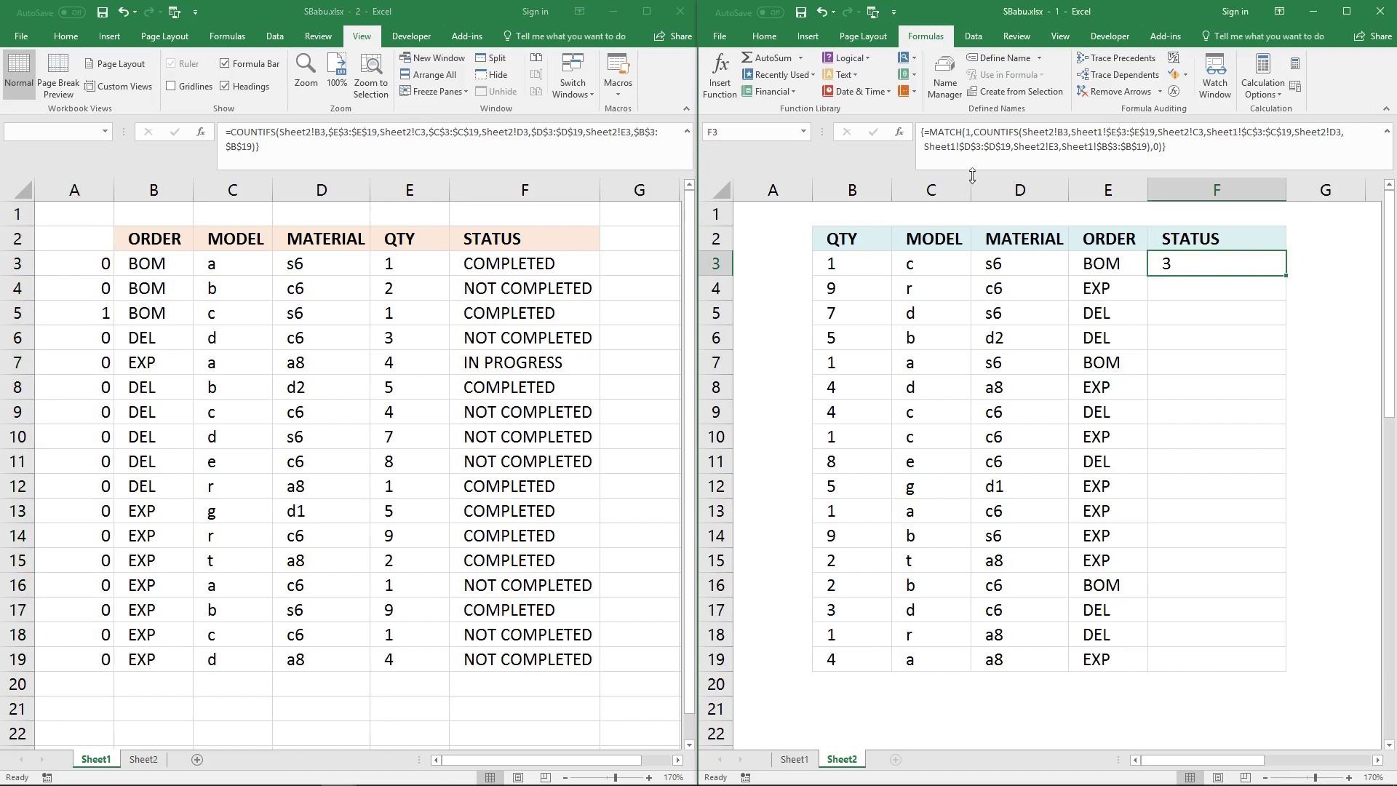
# Step: Wrap F3's MATCH in INDEX(Sheet1!$F$3:$F$19, …) as an array formula so it returns COMPLETED
pyautogui.click(933, 133)
pyautogui.write('INDEX(')
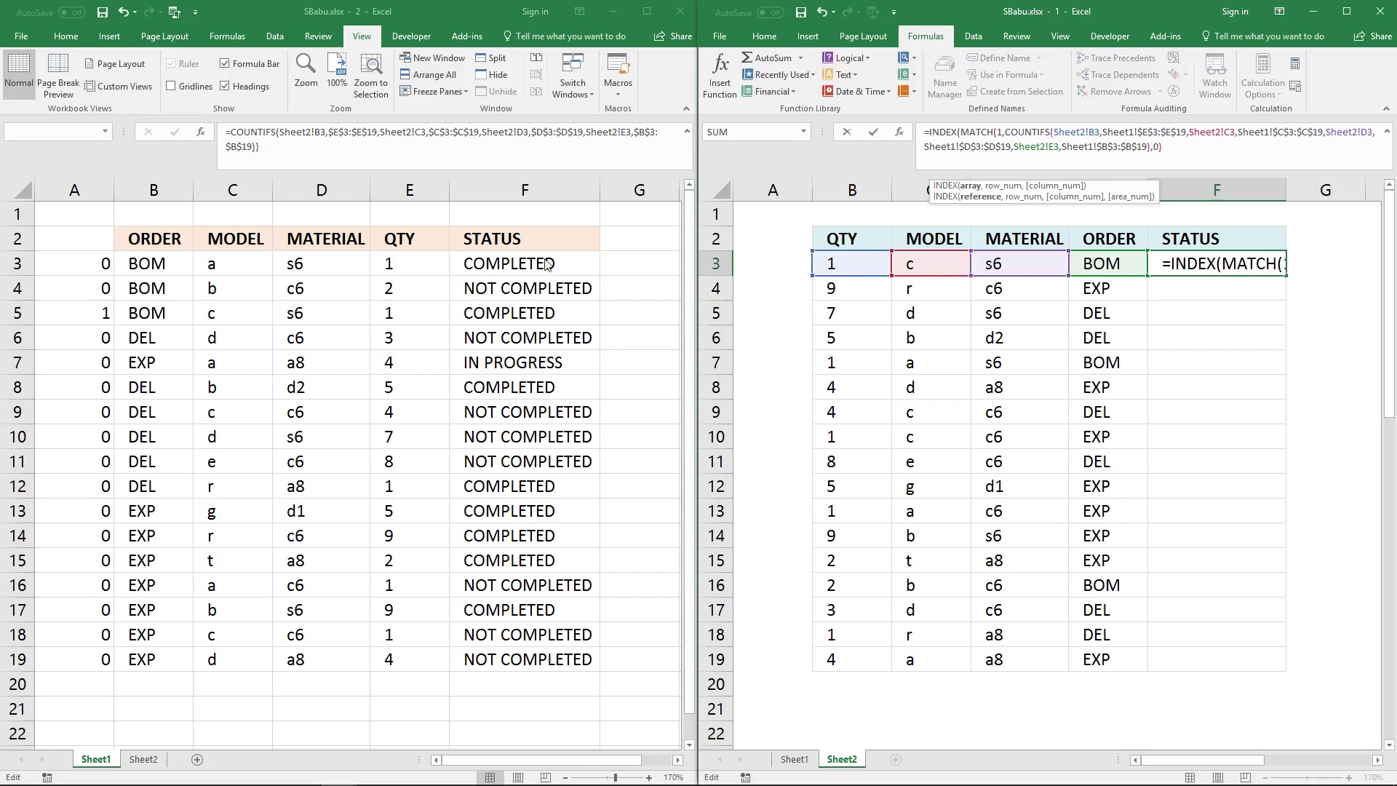
pyautogui.moveTo(547, 263); pyautogui.dragTo(523, 650)
pyautogui.press('F4')
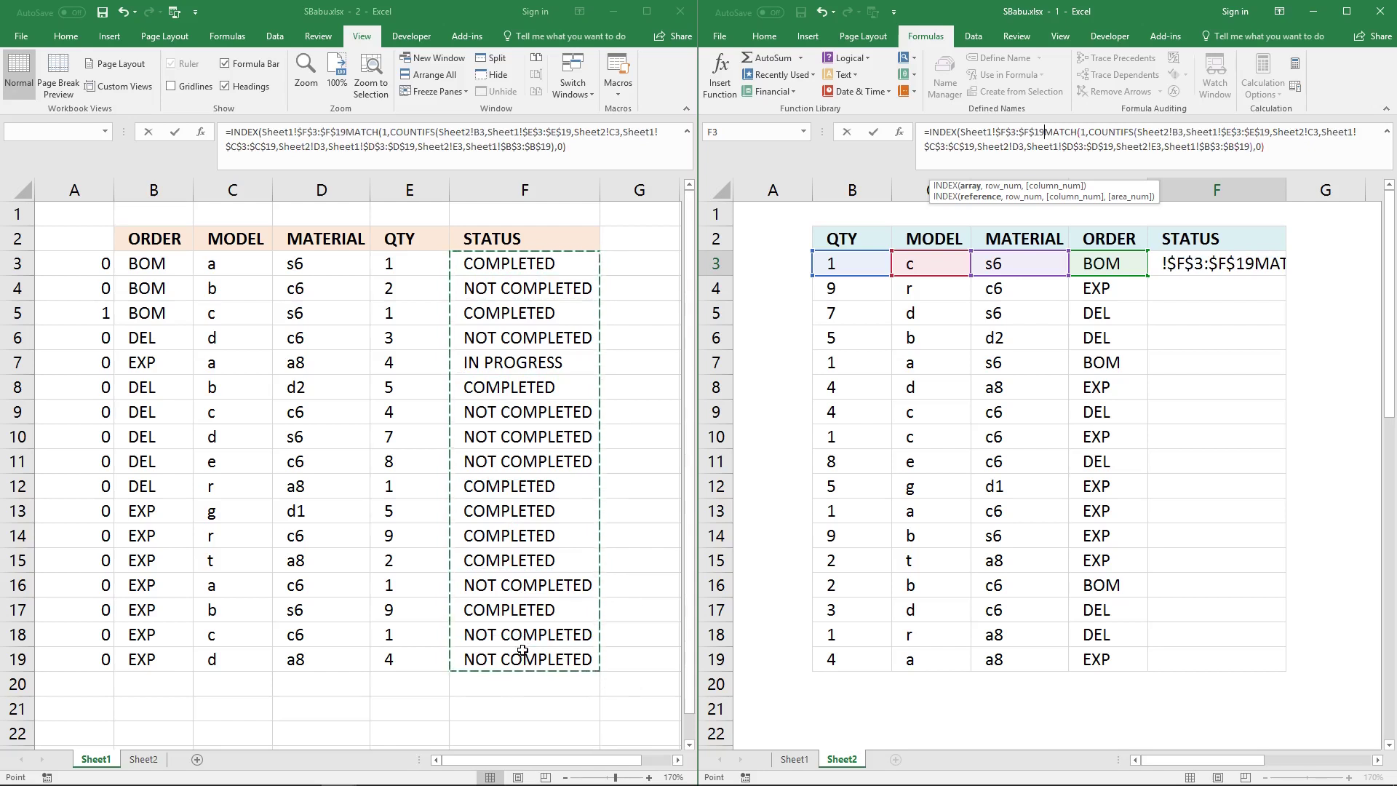
pyautogui.write(',')
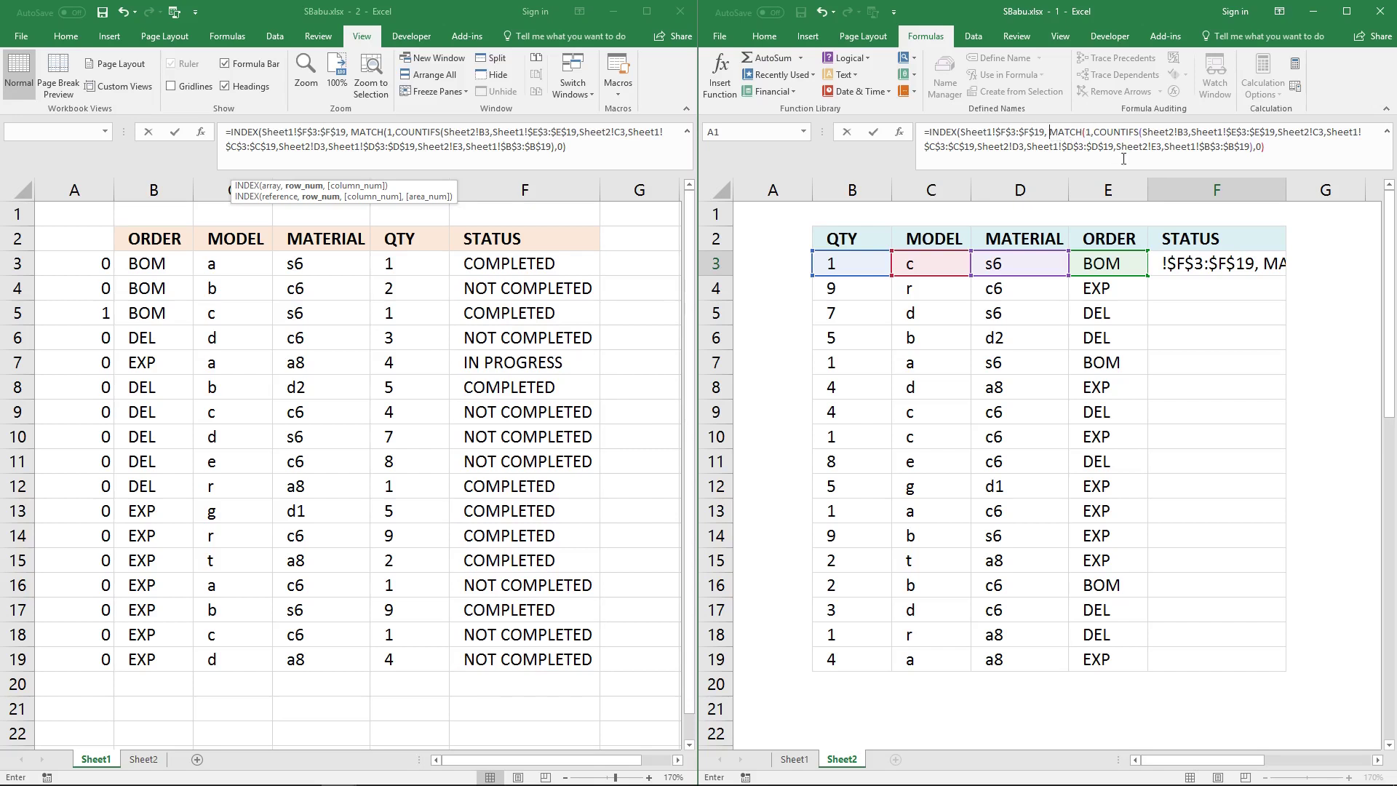
pyautogui.click(1275, 147)
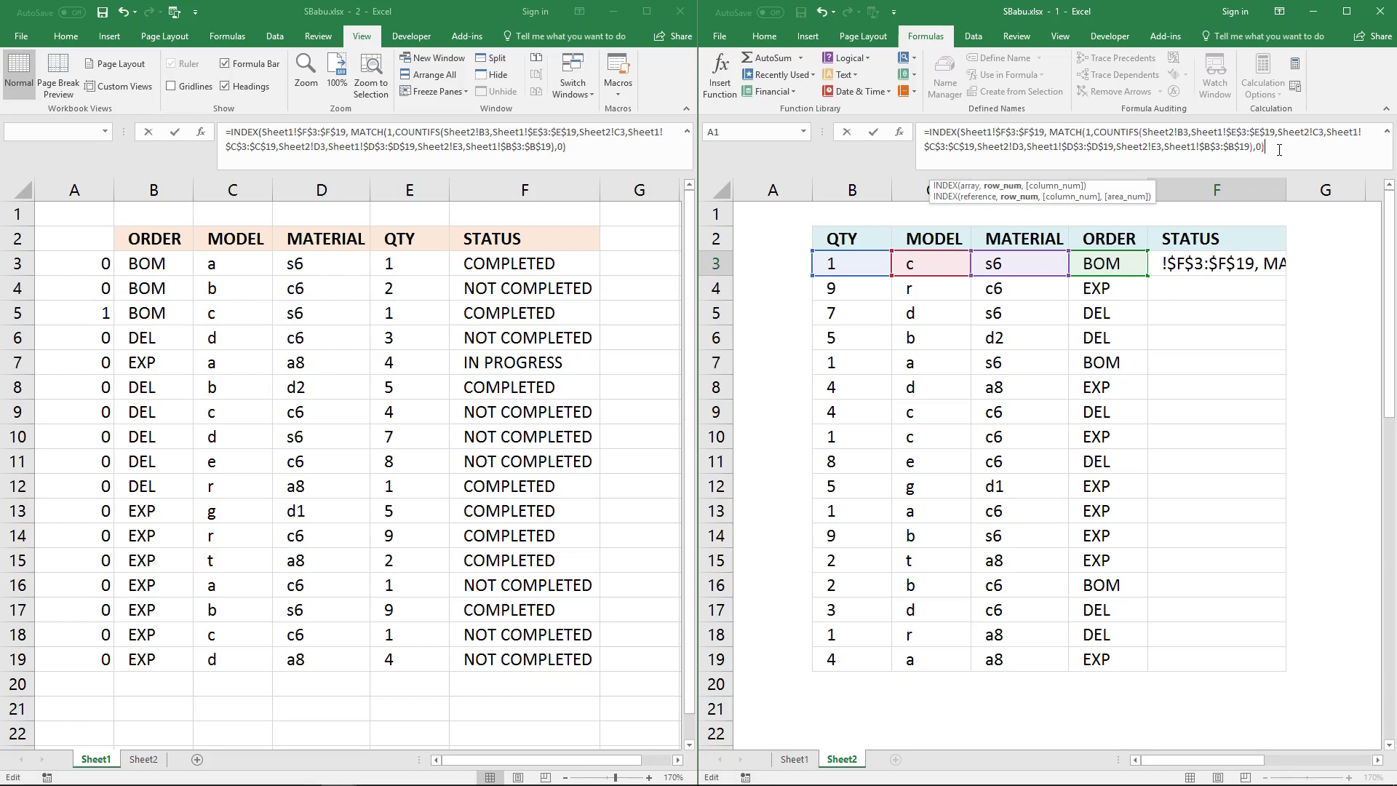
pyautogui.click(1279, 149)
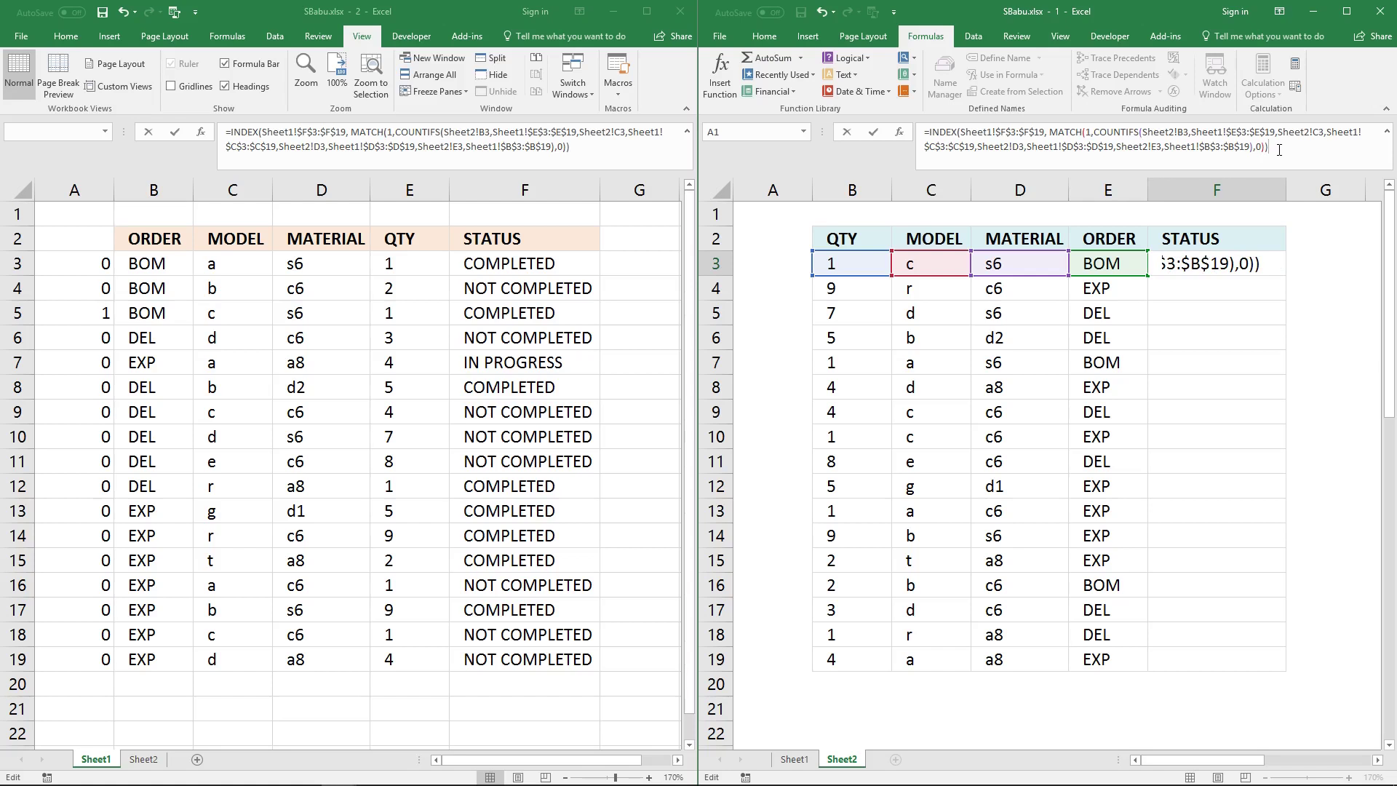
pyautogui.hotkey('ctrl', 'shift', 'Return')
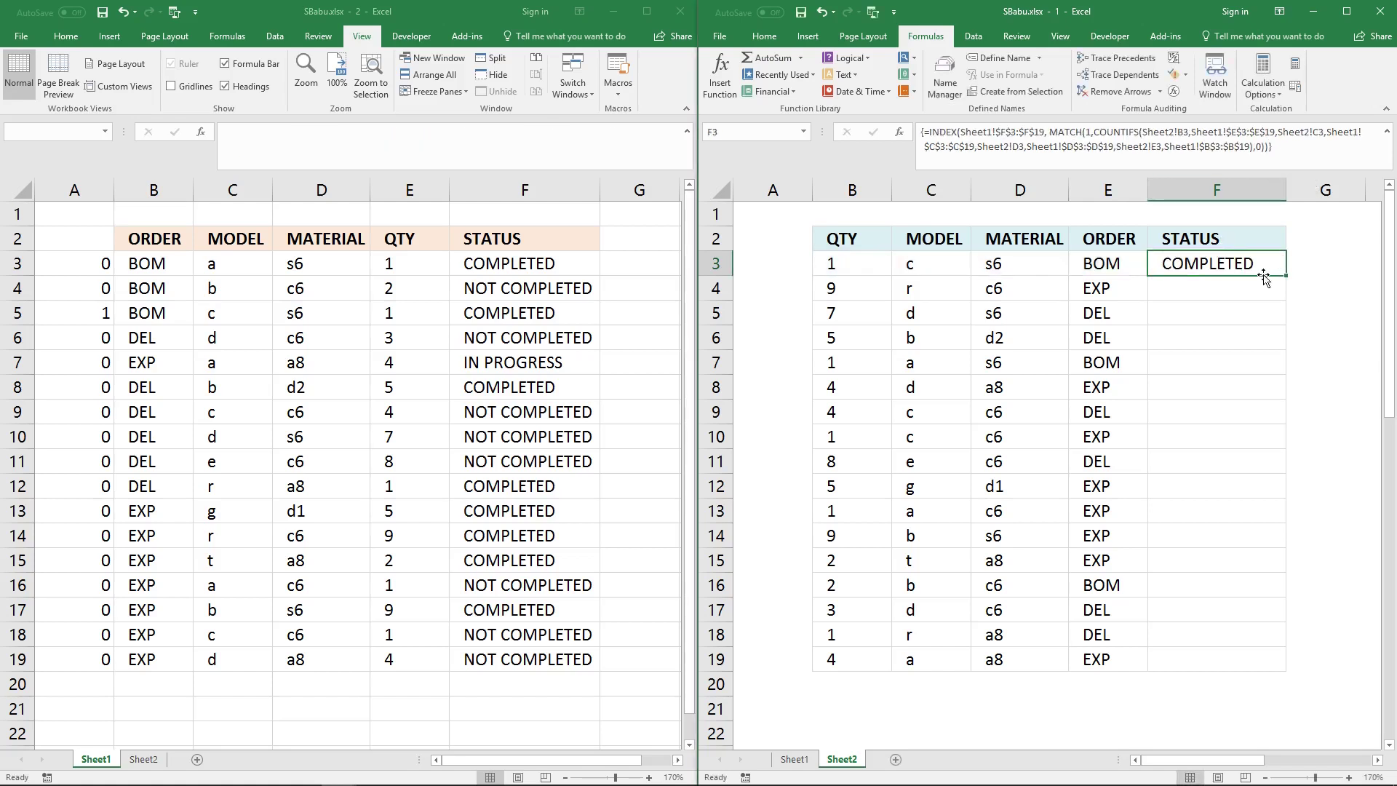
pyautogui.click(495, 313)
pyautogui.click(495, 313)
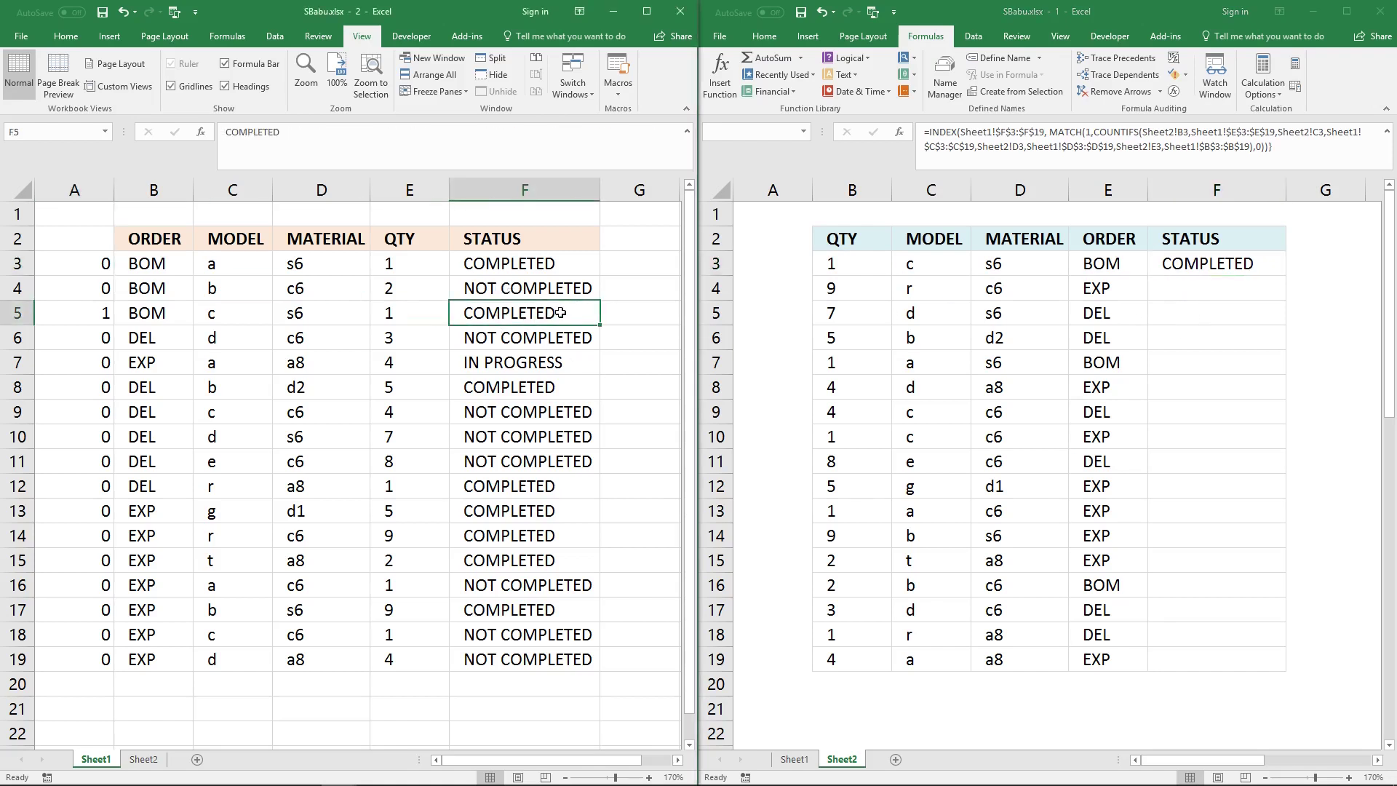
pyautogui.click(356, 125)
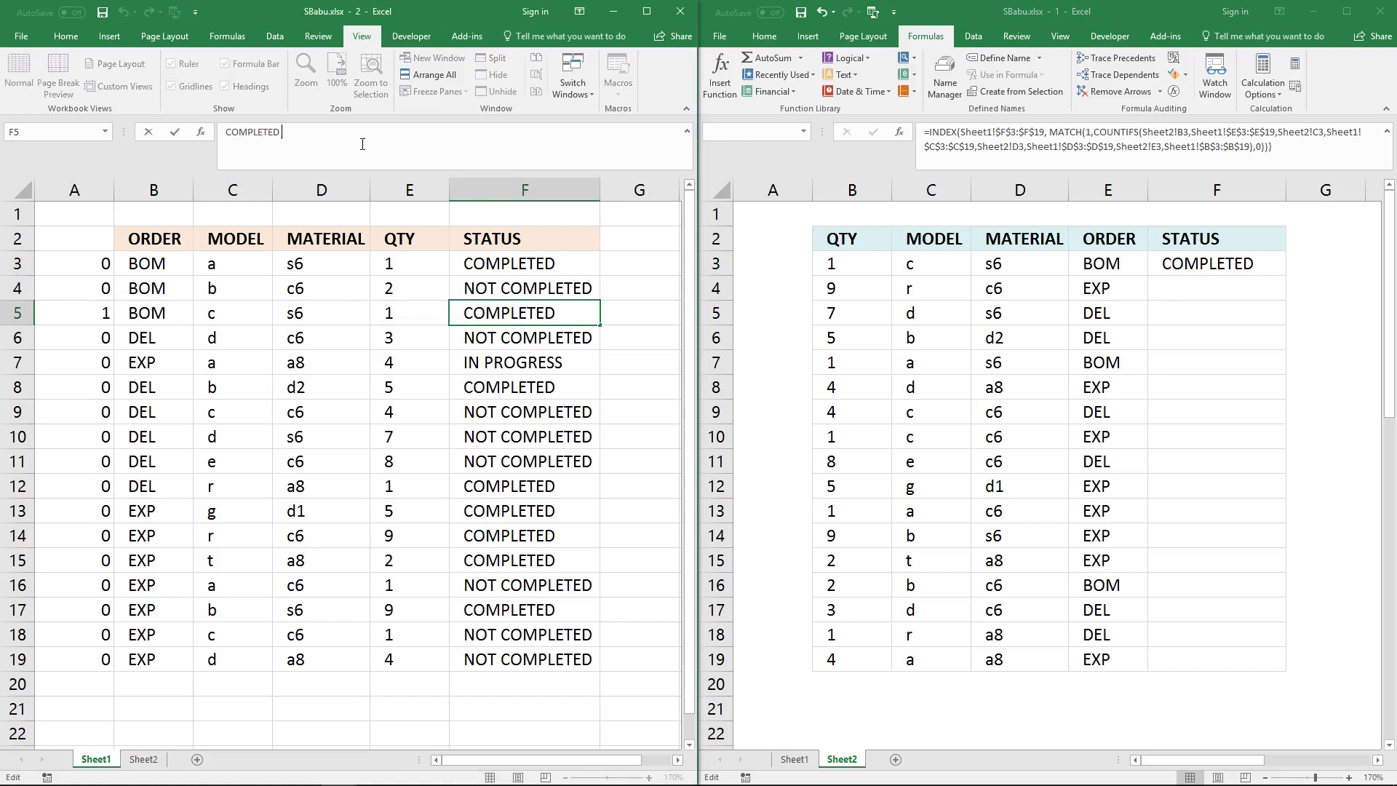
pyautogui.write('1')
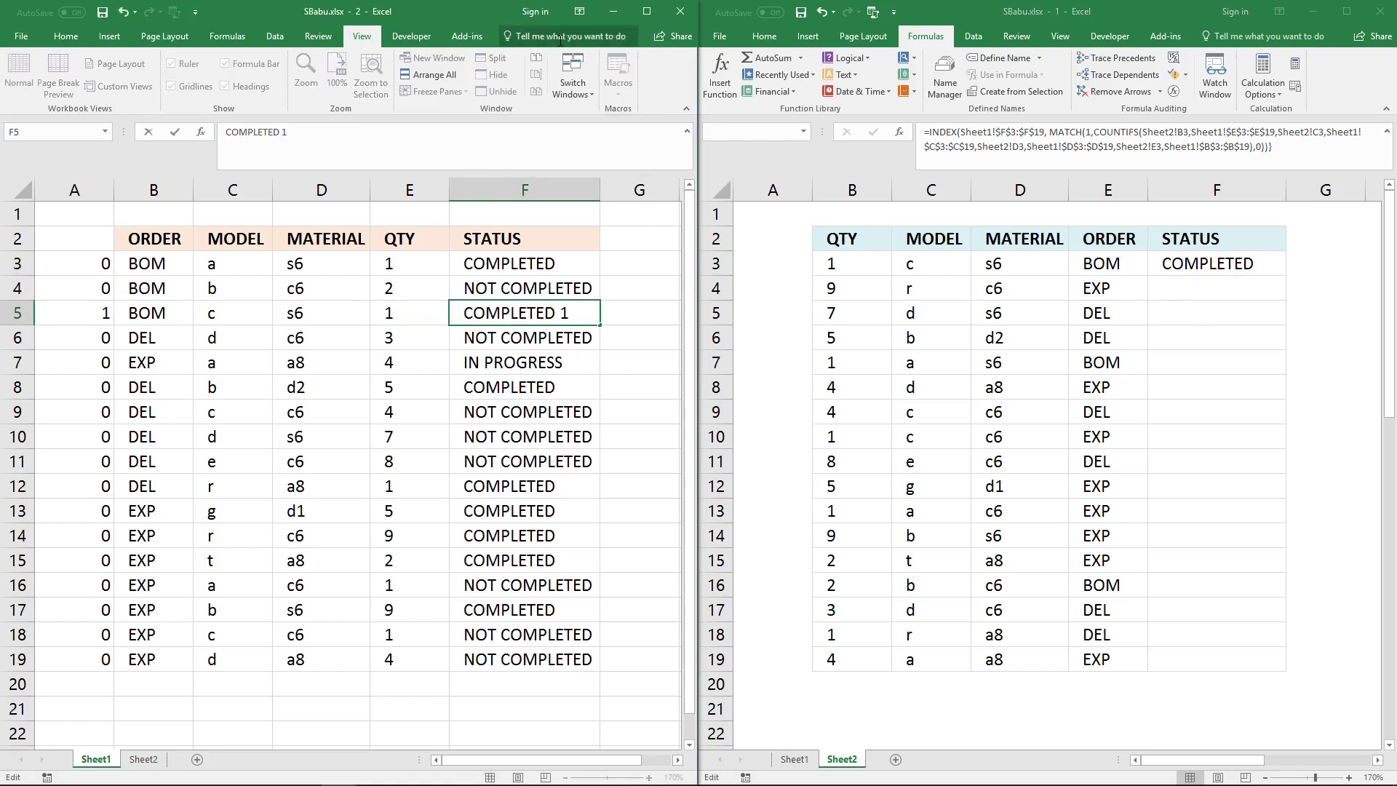
pyautogui.press('Return')
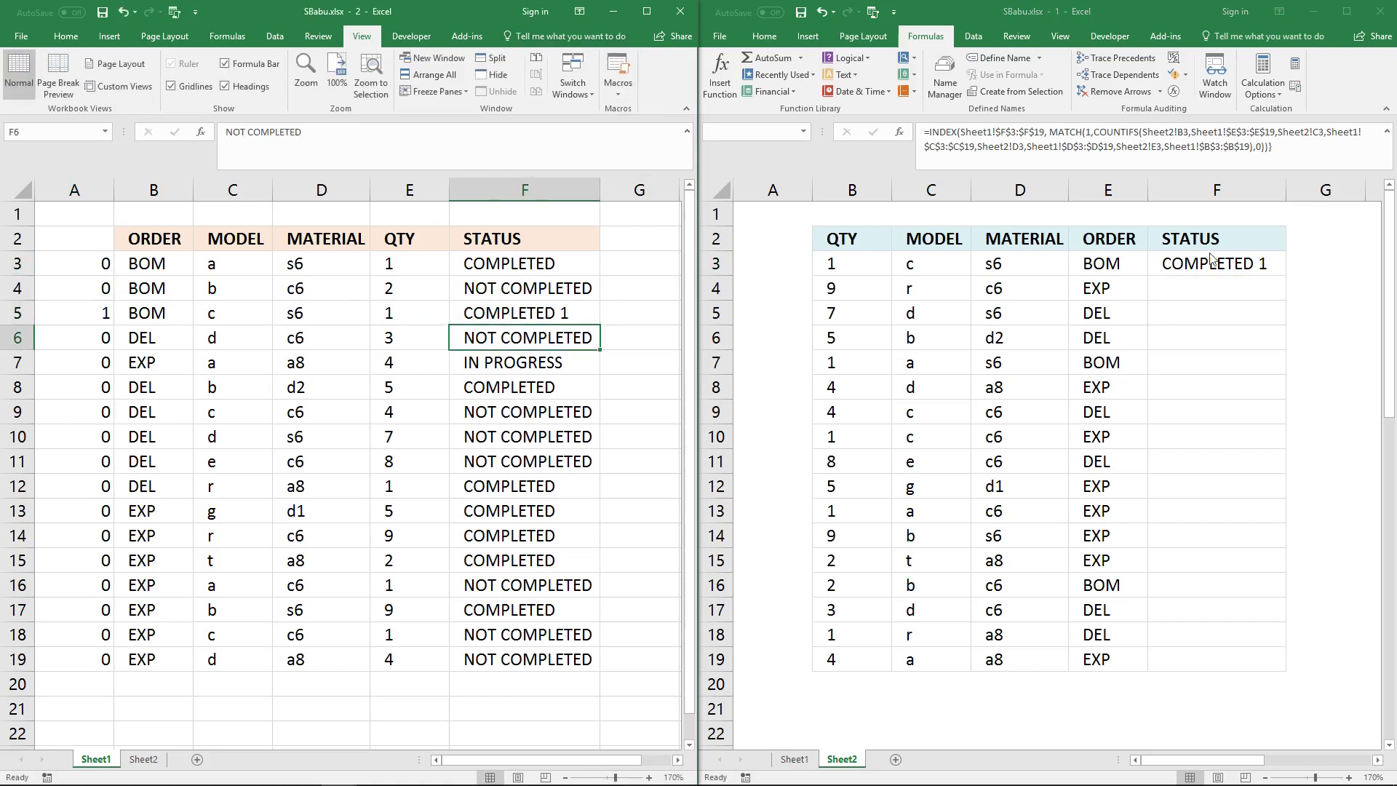
pyautogui.click(558, 314)
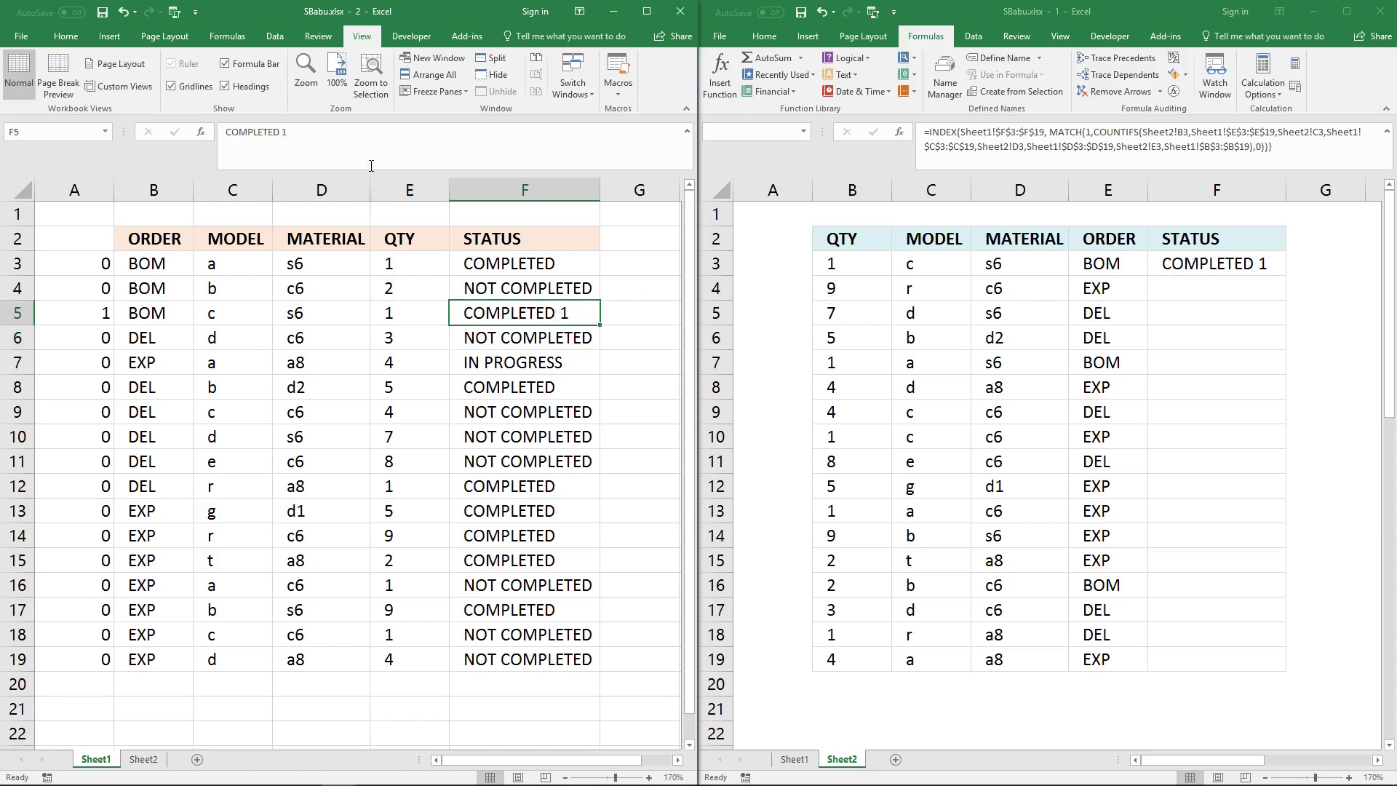
pyautogui.click(362, 131)
pyautogui.press('BackSpace')
pyautogui.press('BackSpace')
pyautogui.press('Return')
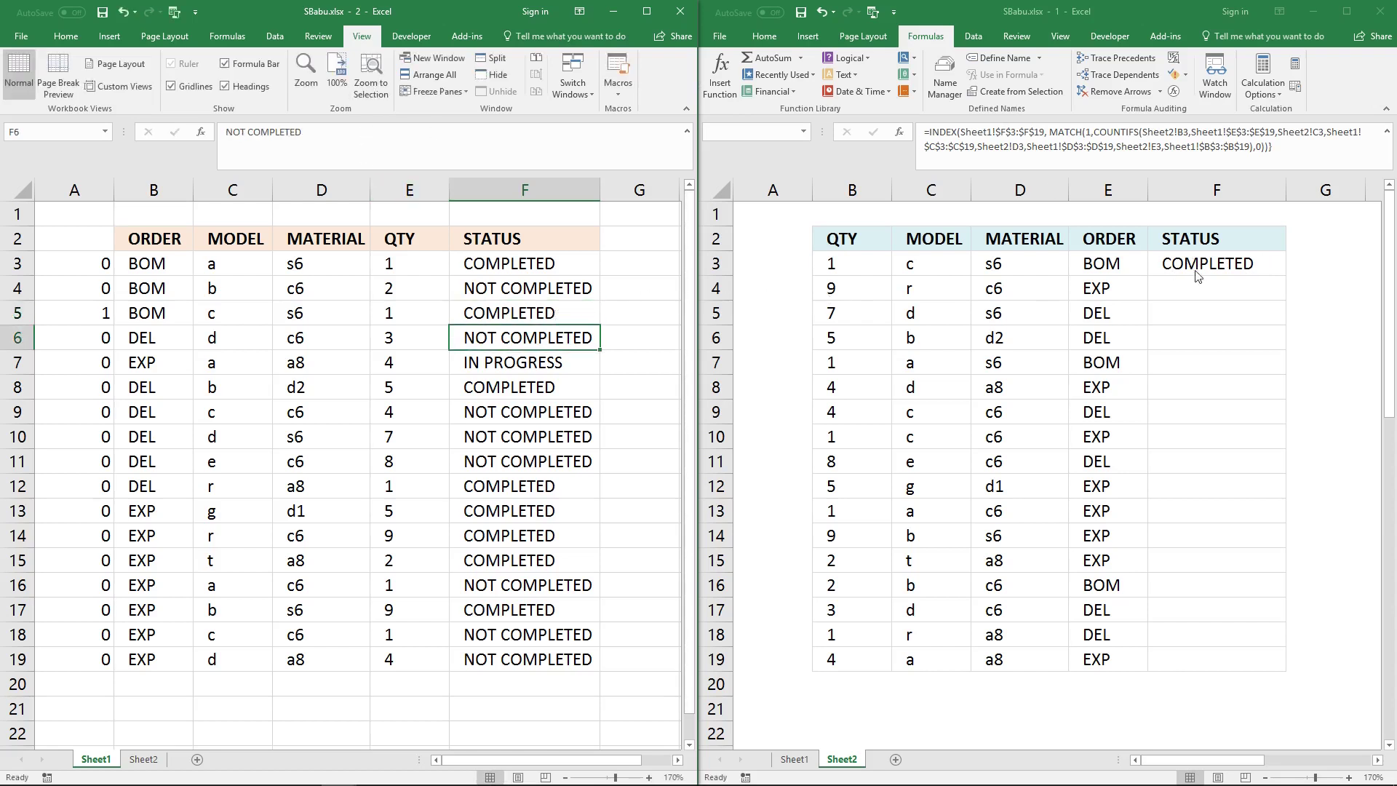
pyautogui.click(1198, 271)
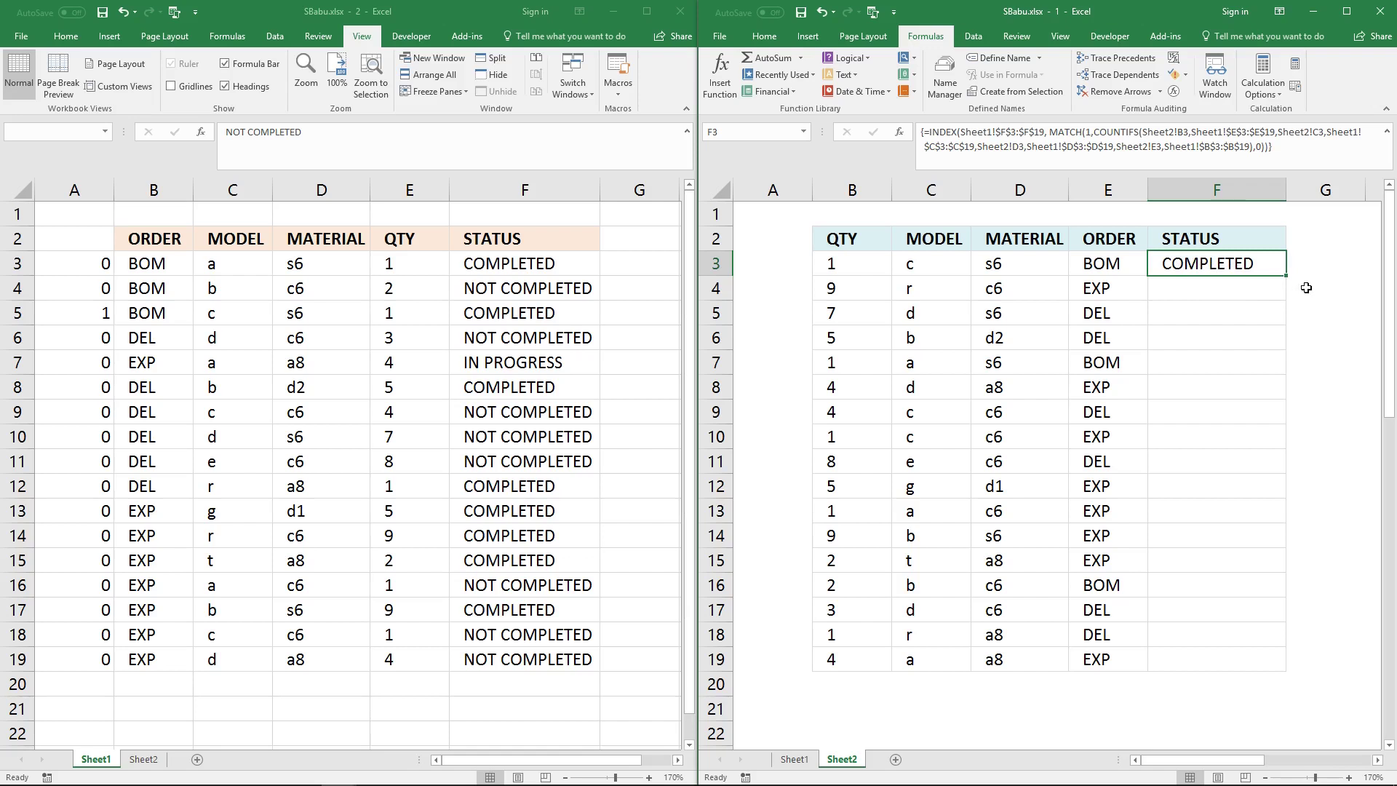
# Step: Copy the STATUS formula from F3 down to F19 and autofit column F to fit NOT COMPLETED
pyautogui.moveTo(1287, 276); pyautogui.dragTo(1287, 672)
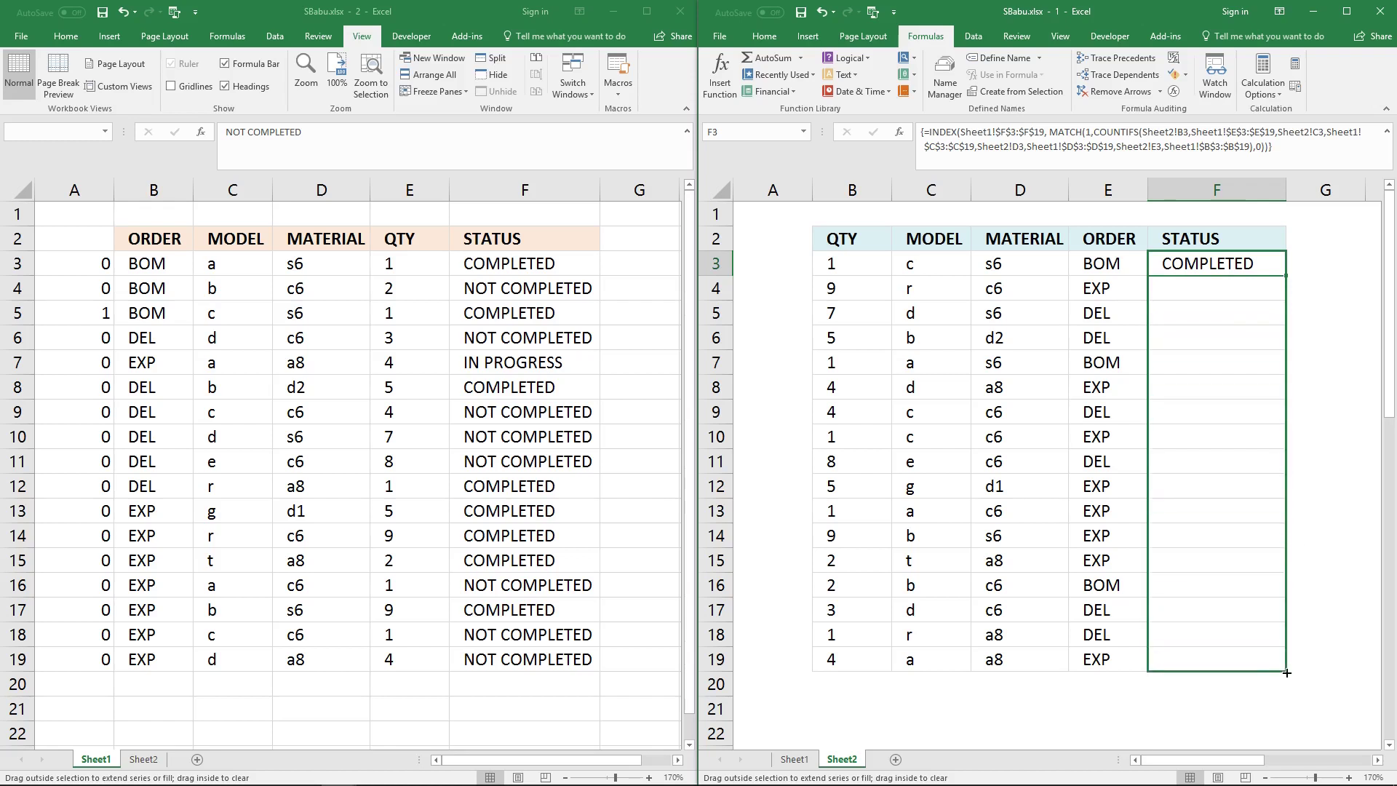
pyautogui.moveTo(1287, 673); pyautogui.dragTo(1287, 672)
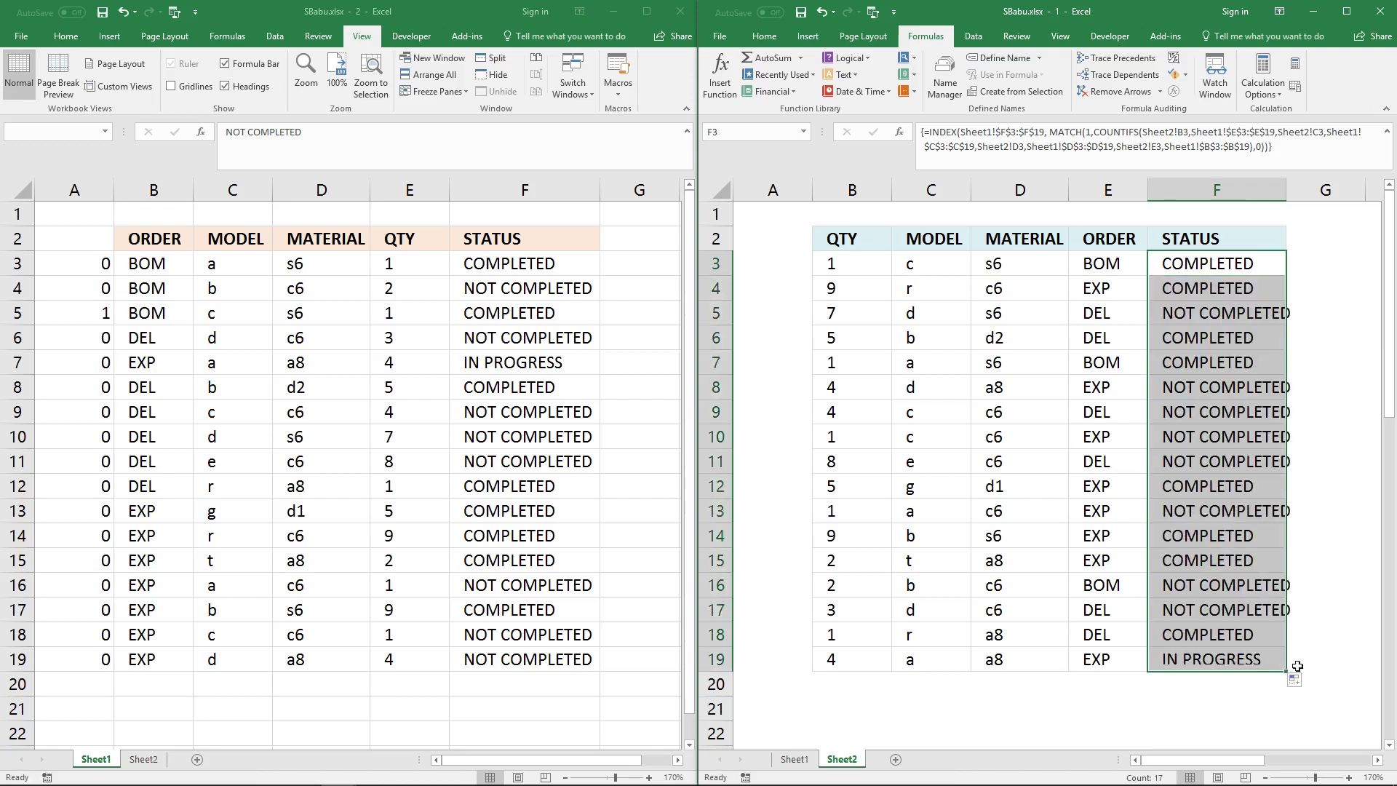
pyautogui.moveTo(1287, 198); pyautogui.dragTo(1287, 198)
pyautogui.doubleClick(1287, 198)
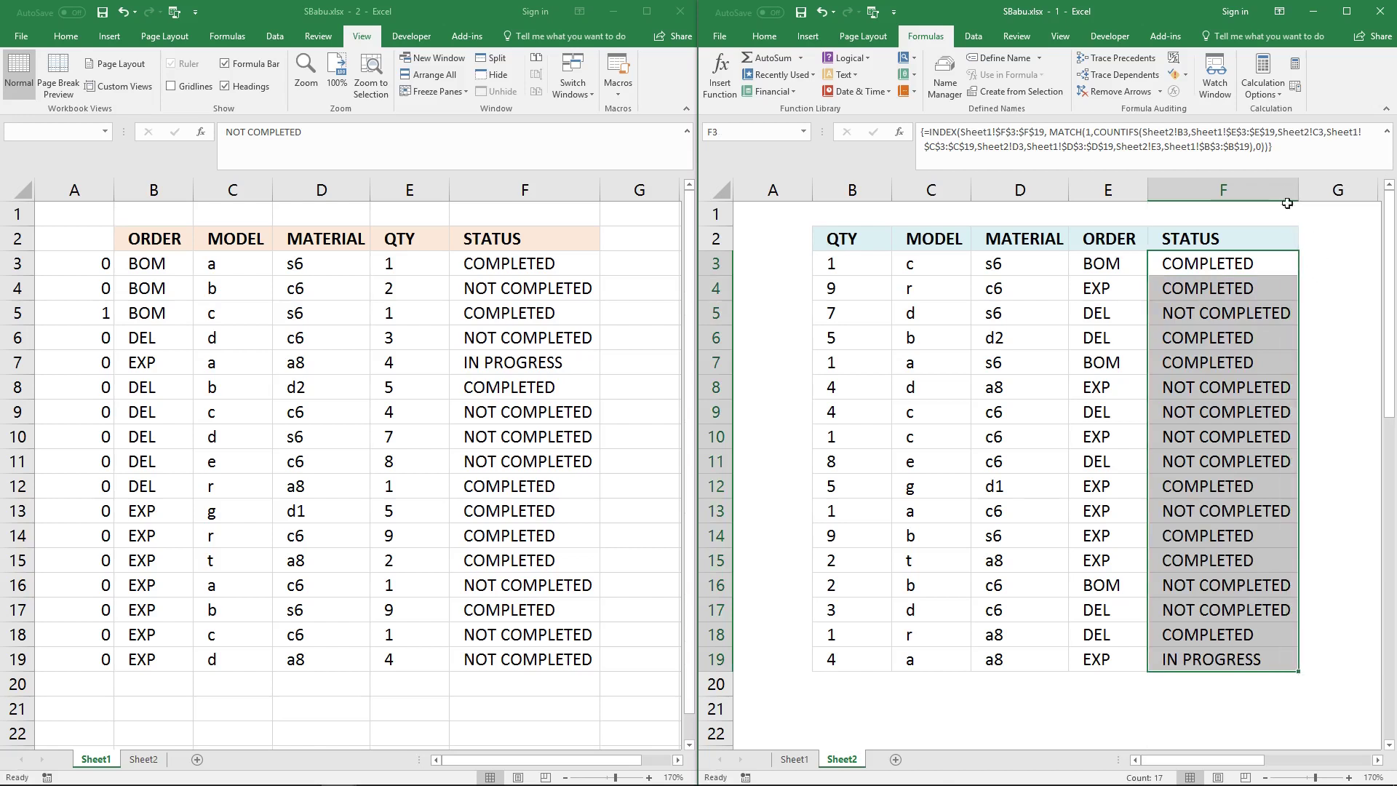
pyautogui.click(1217, 293)
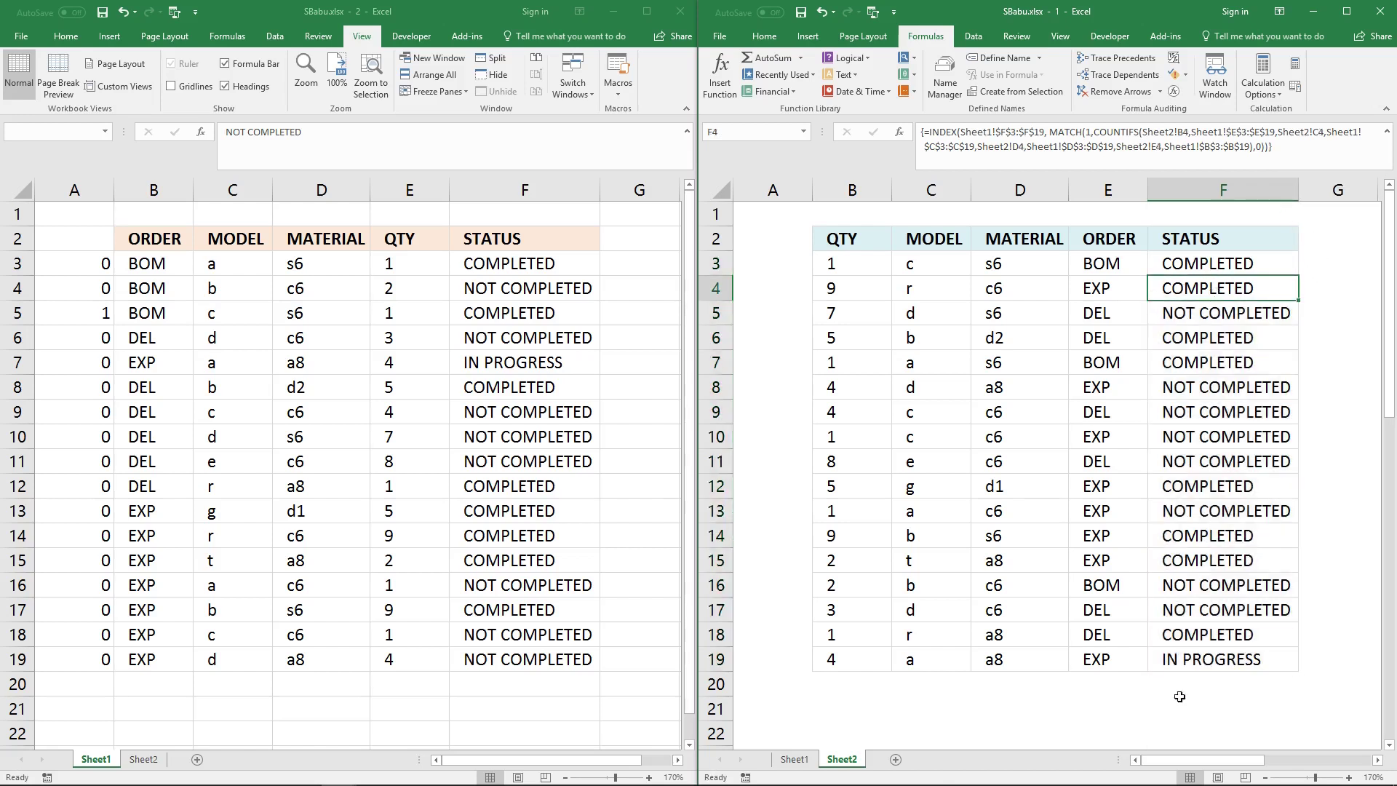